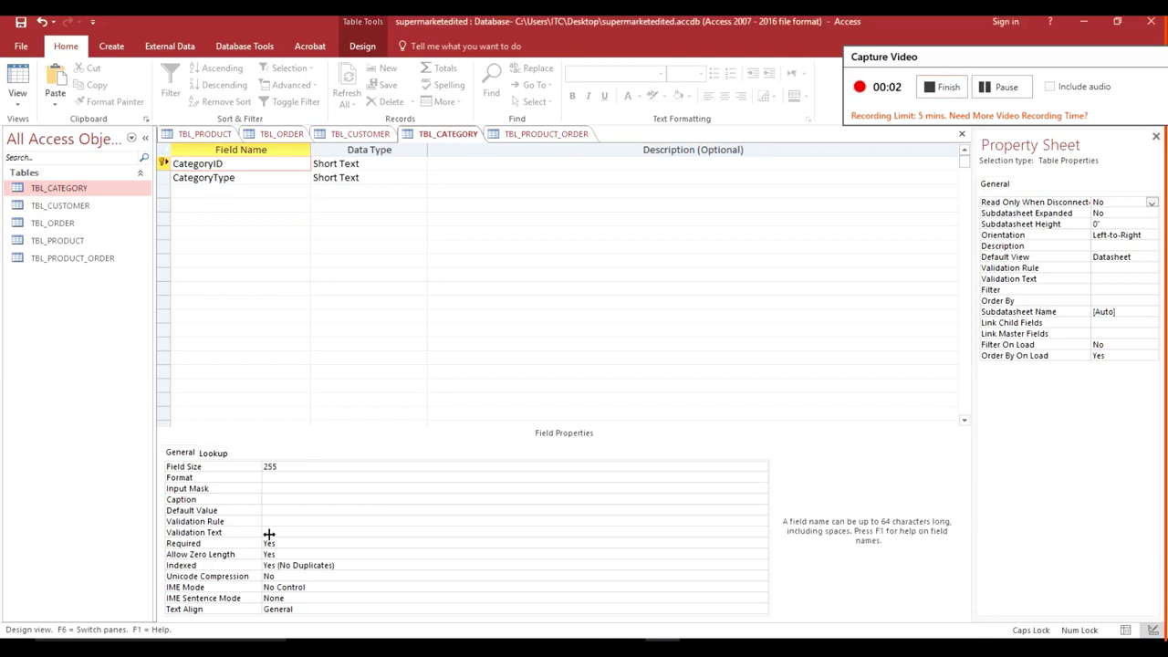
- Set CategoryID's input mask to '>PC#'000, then save TBL_CATEGORY and switch it to Datasheet view
left_click(511, 488)
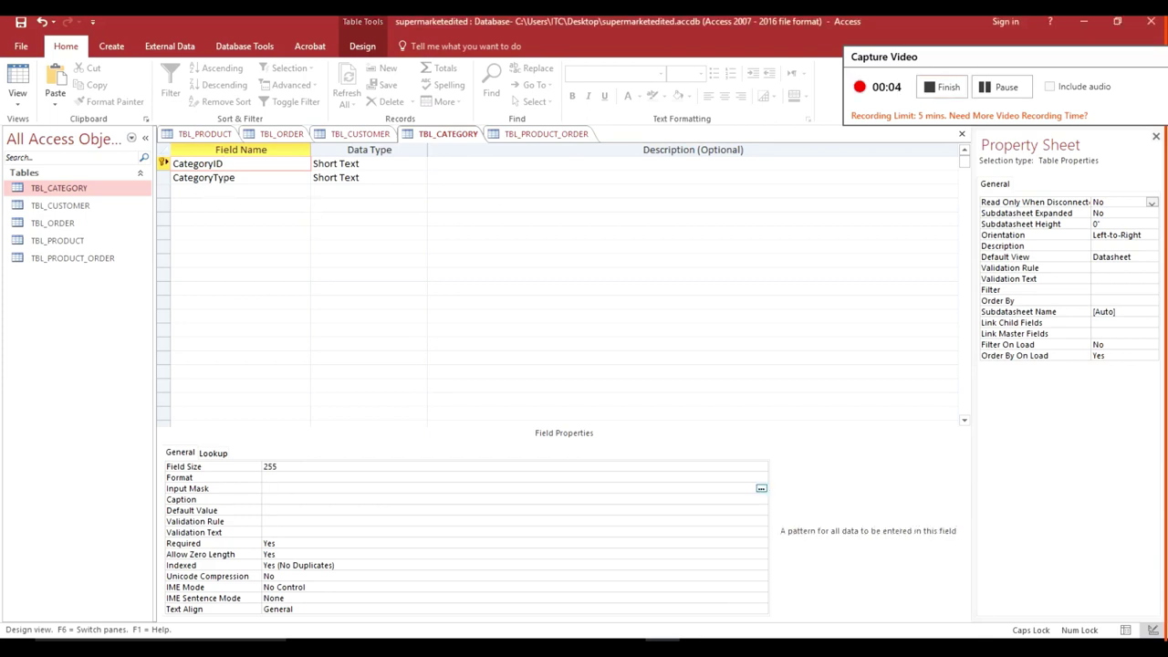
type("1")
type("\">PC#\"000")
right_click(455, 134)
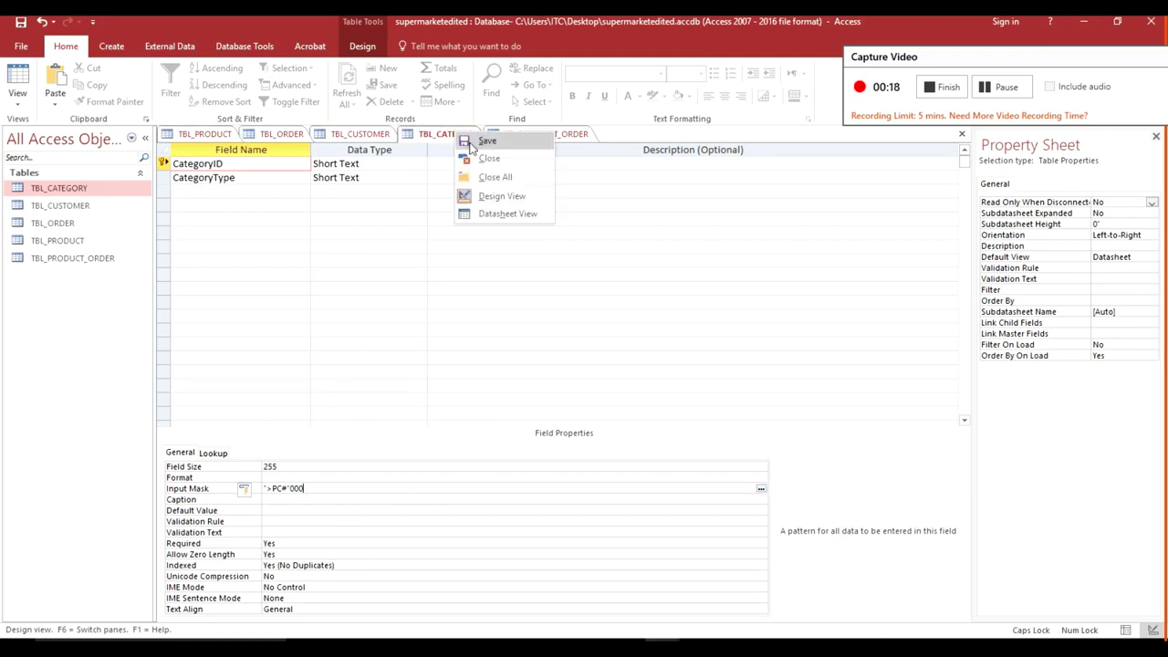
left_click(499, 215)
left_click(550, 375)
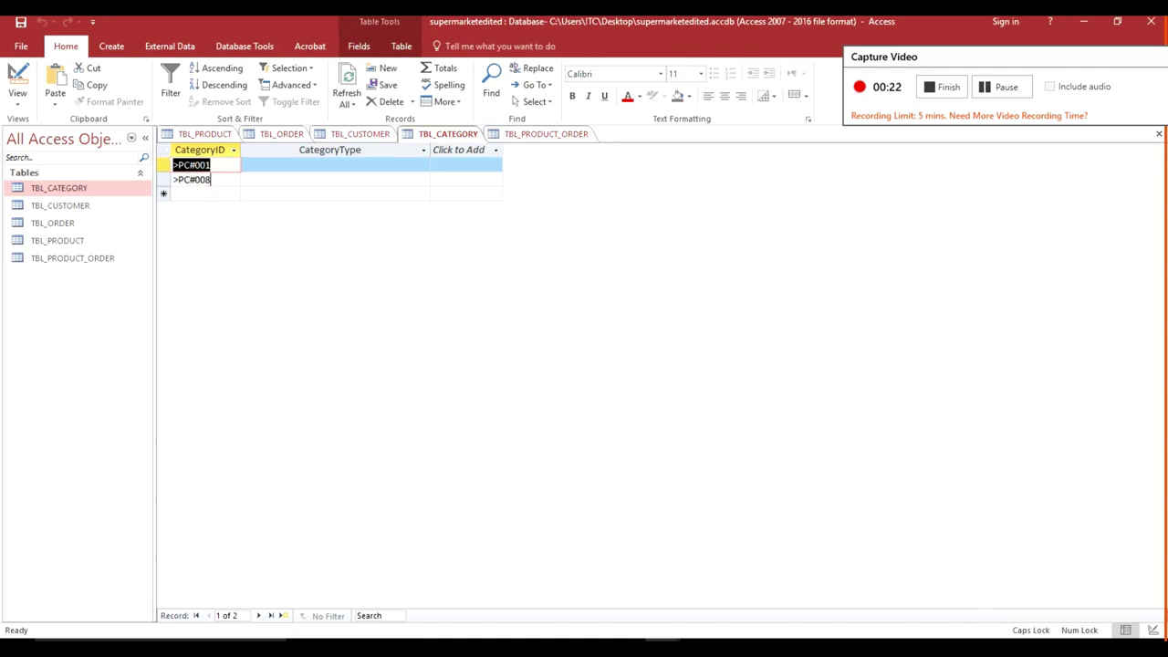
- Enter CategoryIDs >PC#002, >PC#006 and >PC#009 in new rows, then close TBL_CATEGORY
left_click(191, 179)
left_click(201, 193)
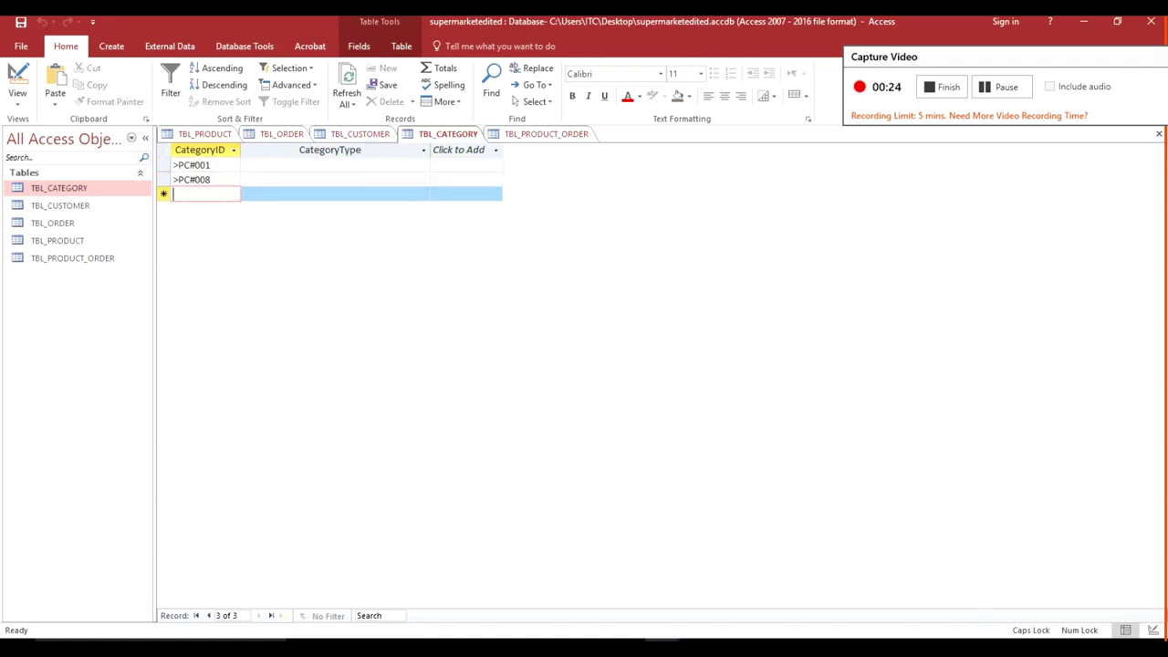
type(">PC#002")
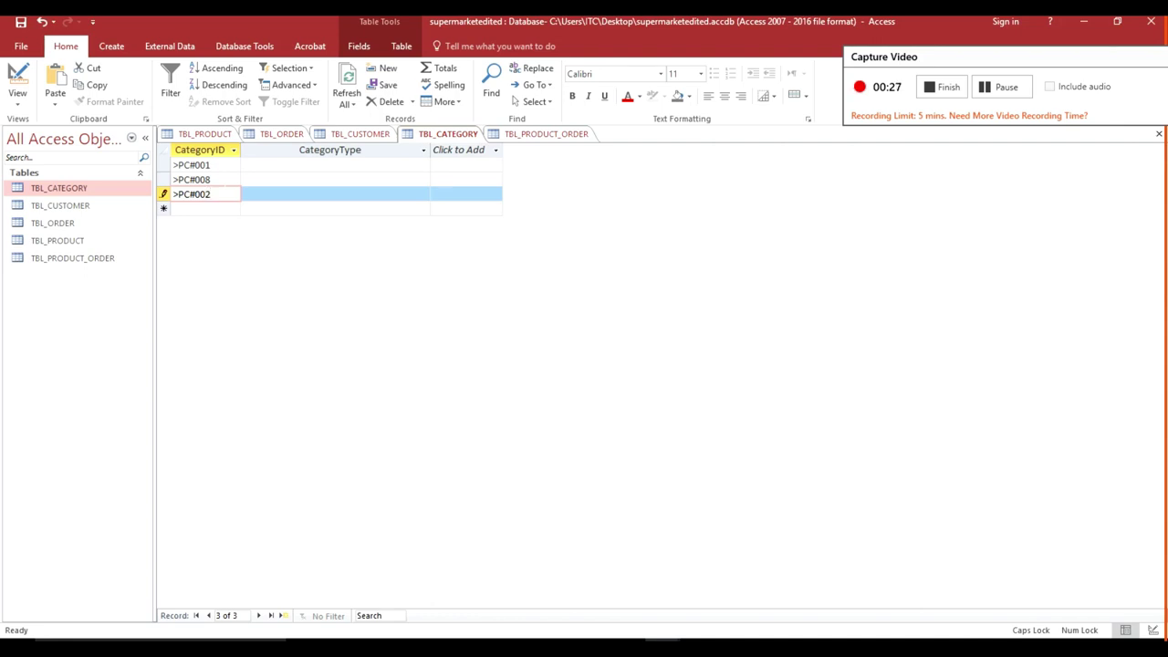
left_click(201, 208)
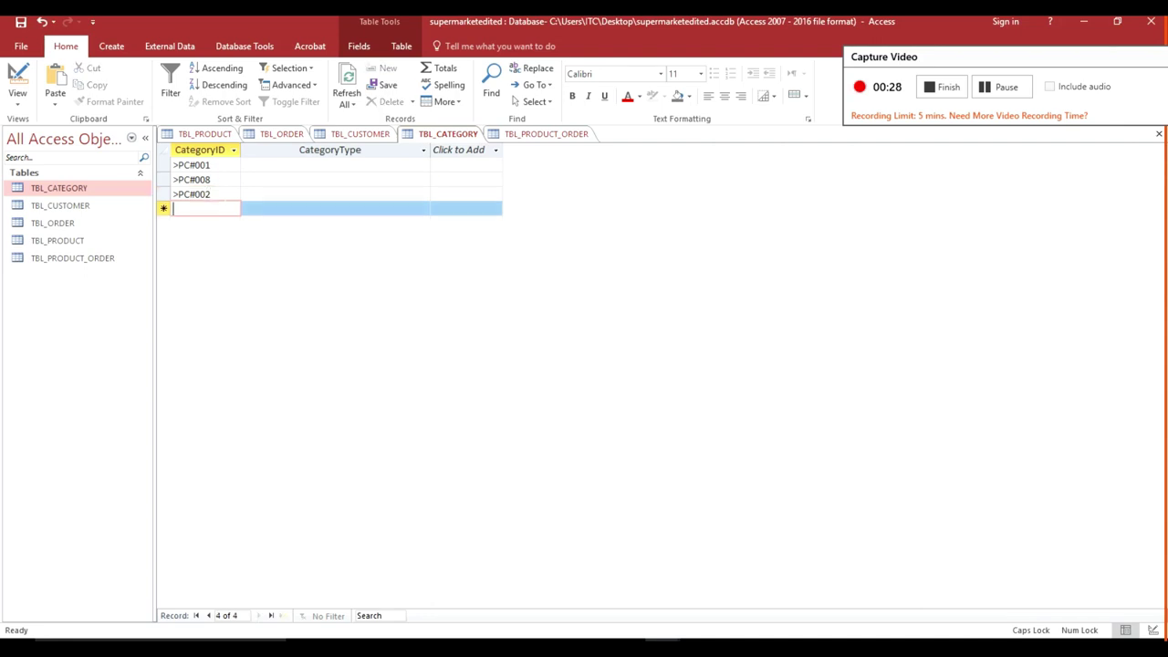
type(">PC#006")
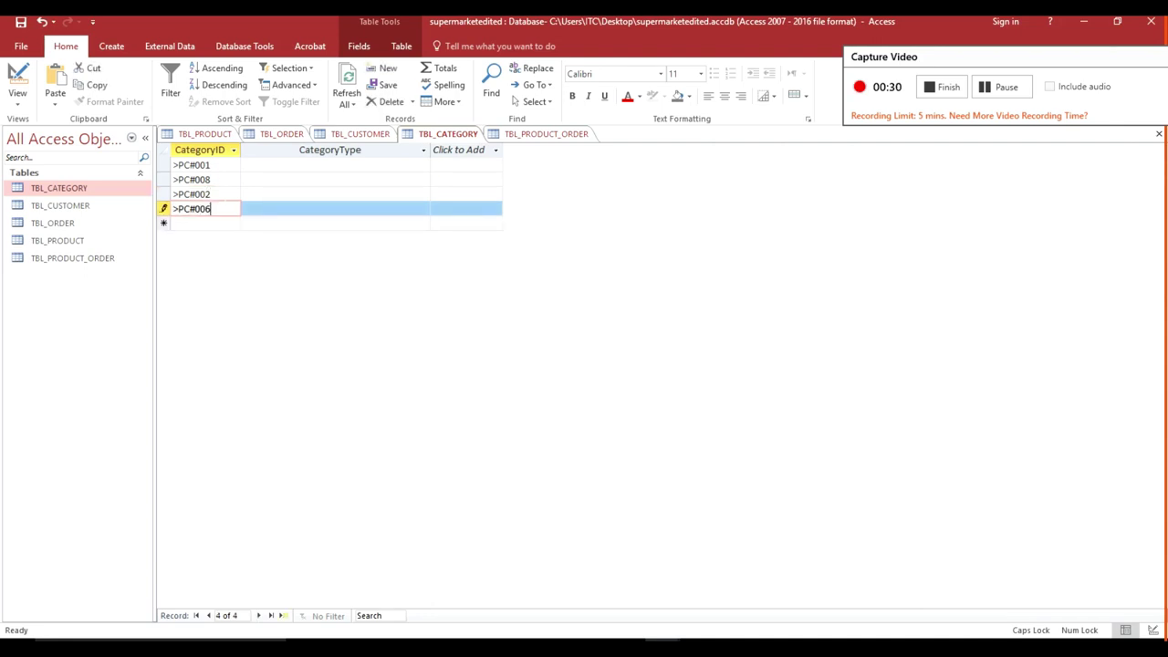
left_click(200, 223)
type(">PC#009")
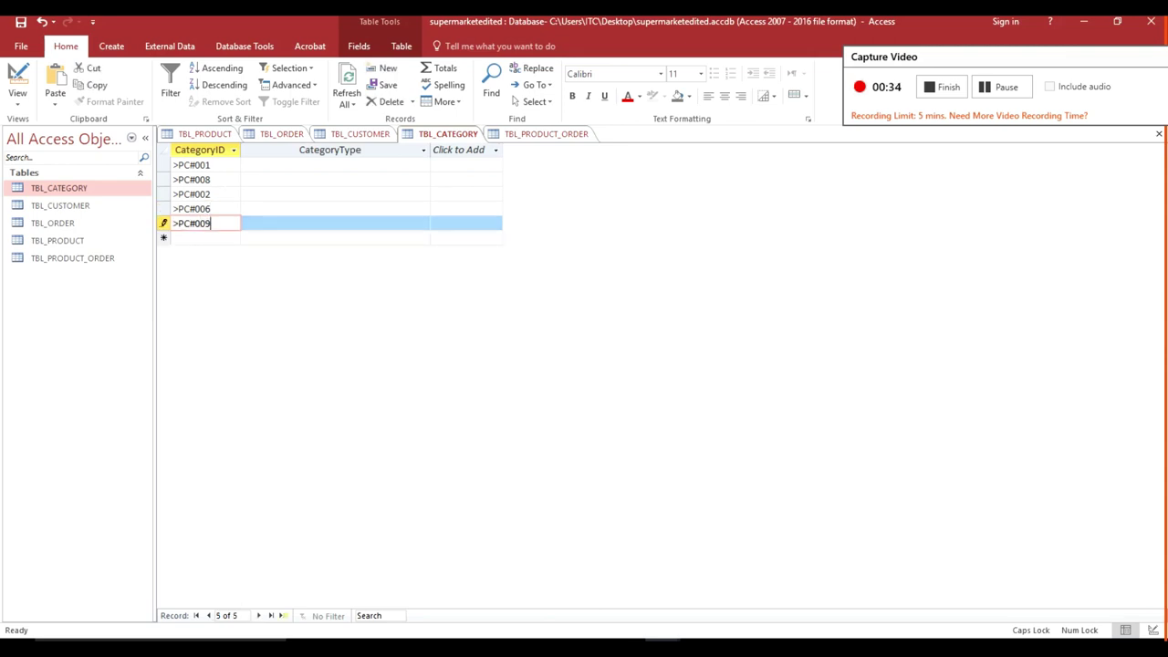
right_click(443, 136)
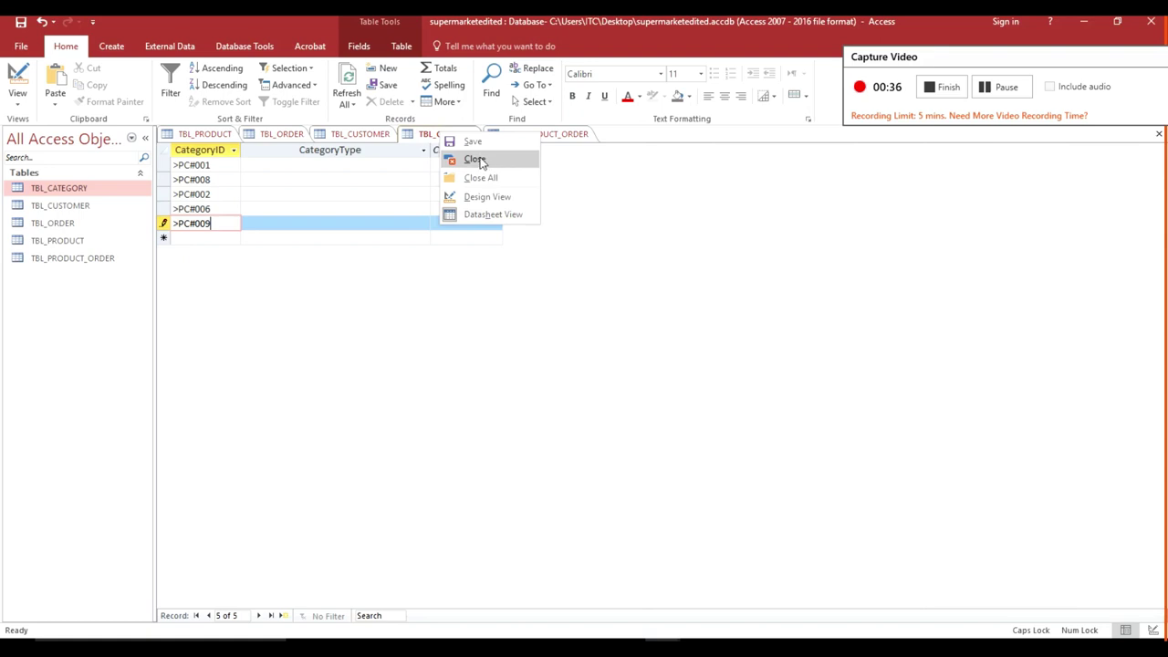
left_click(480, 159)
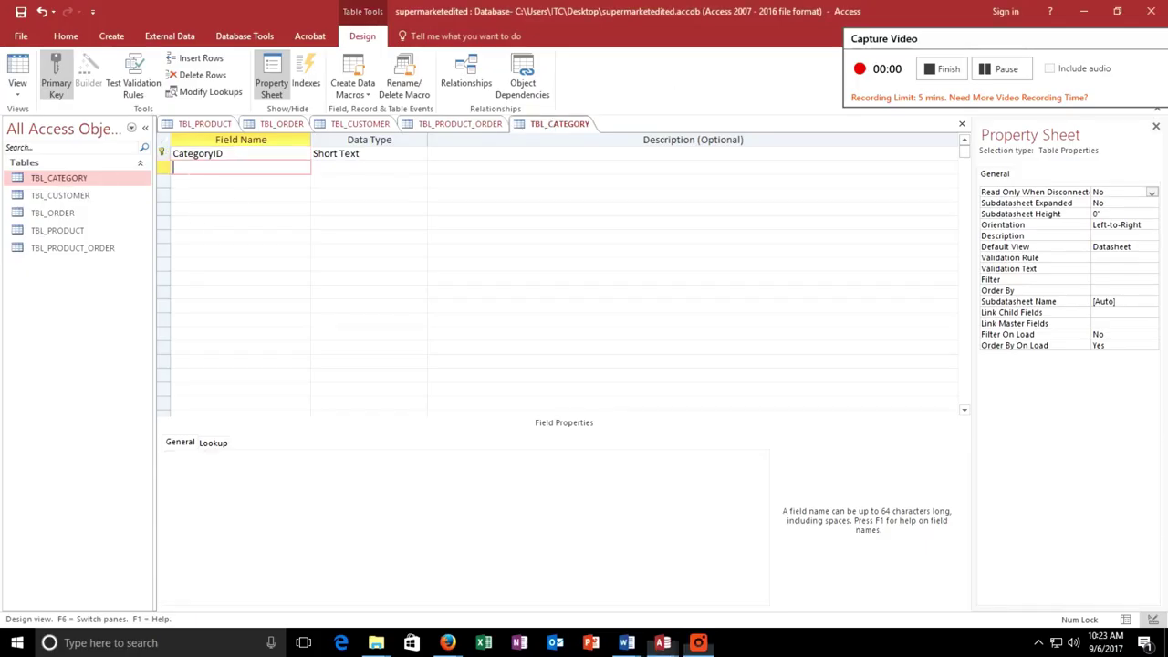
- Name a new field CategoryType and start a Lookup Wizard with self-typed values
type("Ca")
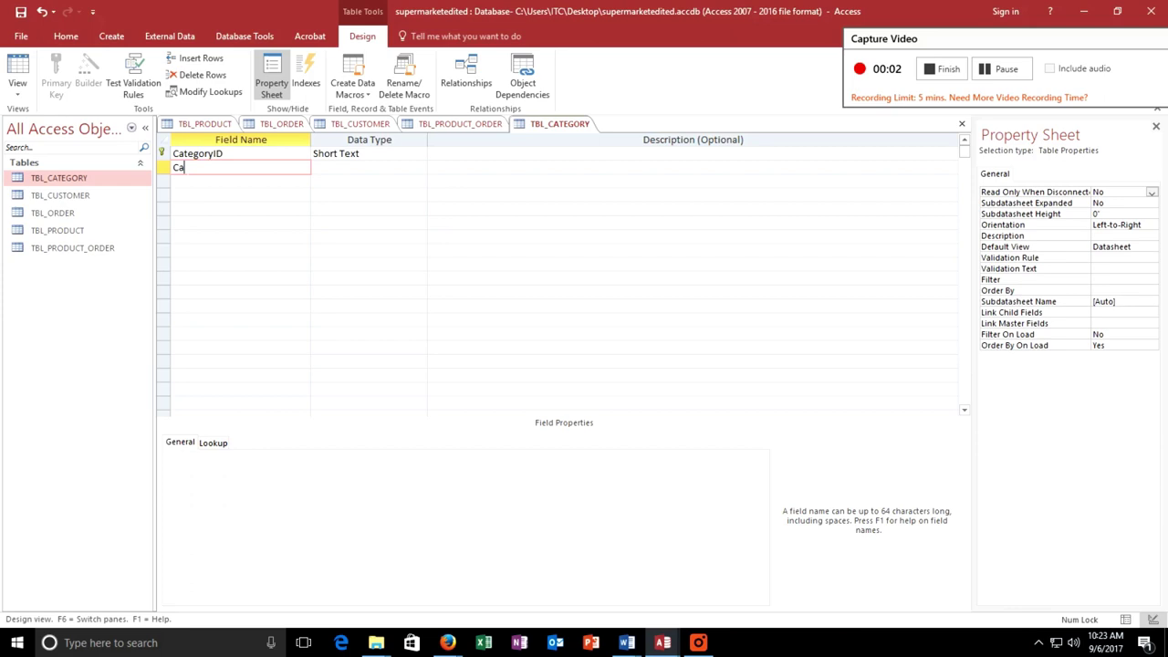
type("teog")
type("o")
key("BackSpace")
key("BackSpace")
type("oryType")
left_click(419, 167)
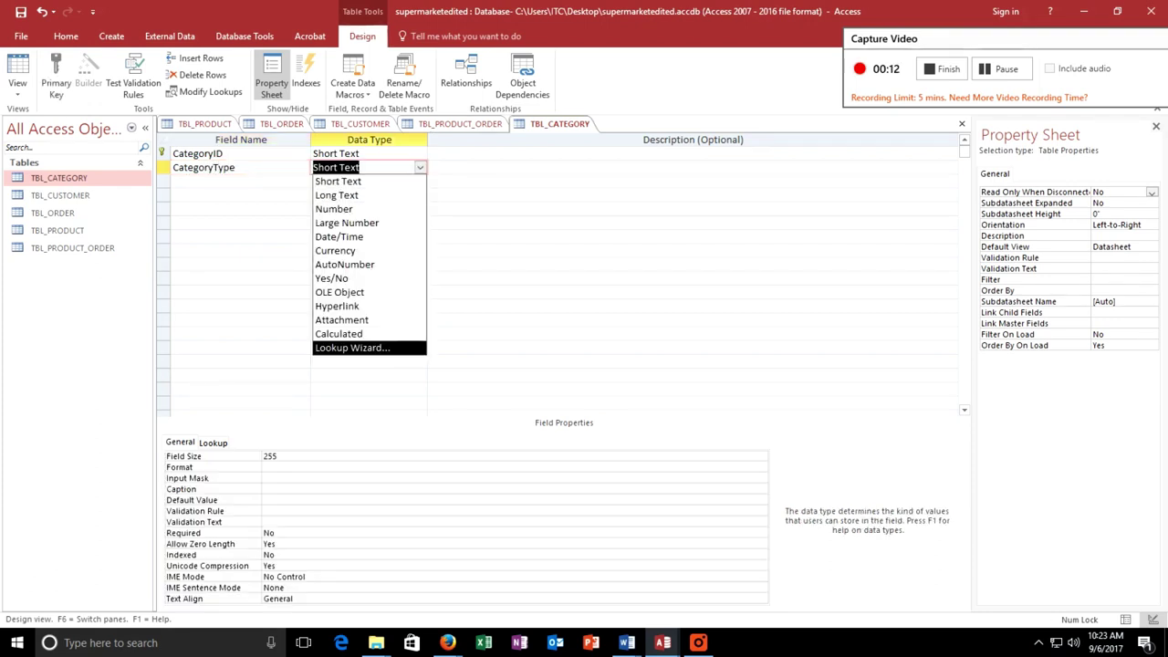
left_click(351, 348)
left_click(515, 230)
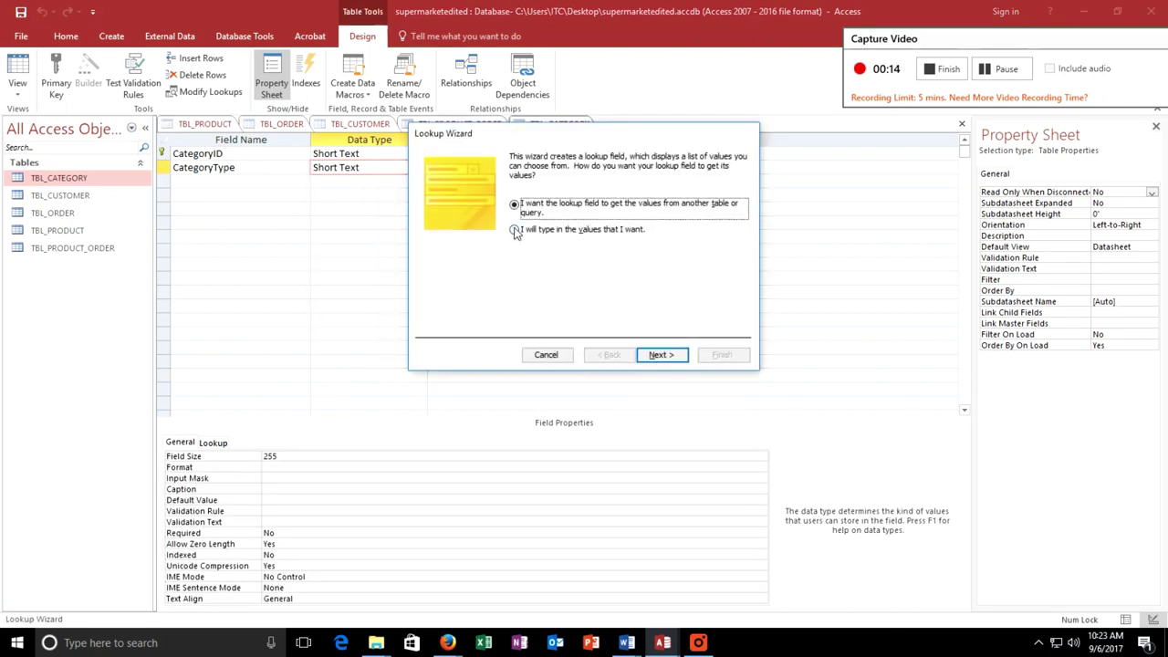
left_click(690, 358)
- Enter lookup values Baked Items & Mixes, Spices, Beverage, Candy and Flour
key("Tab")
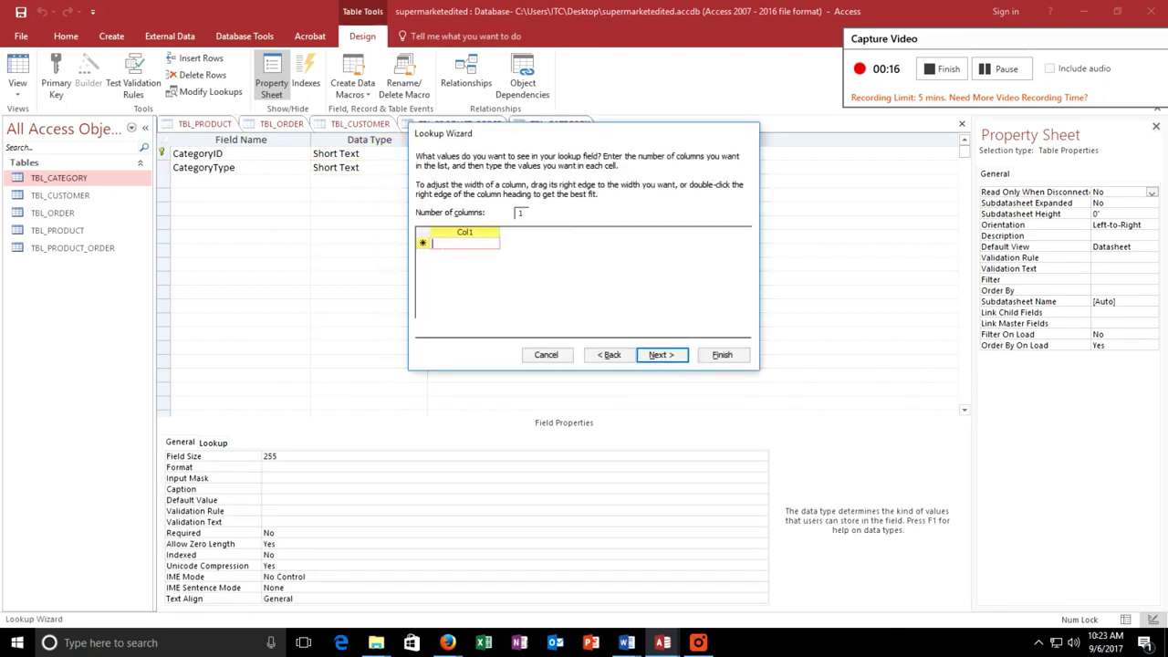
type("Baked I")
key("Caps_Lock")
type("tems")
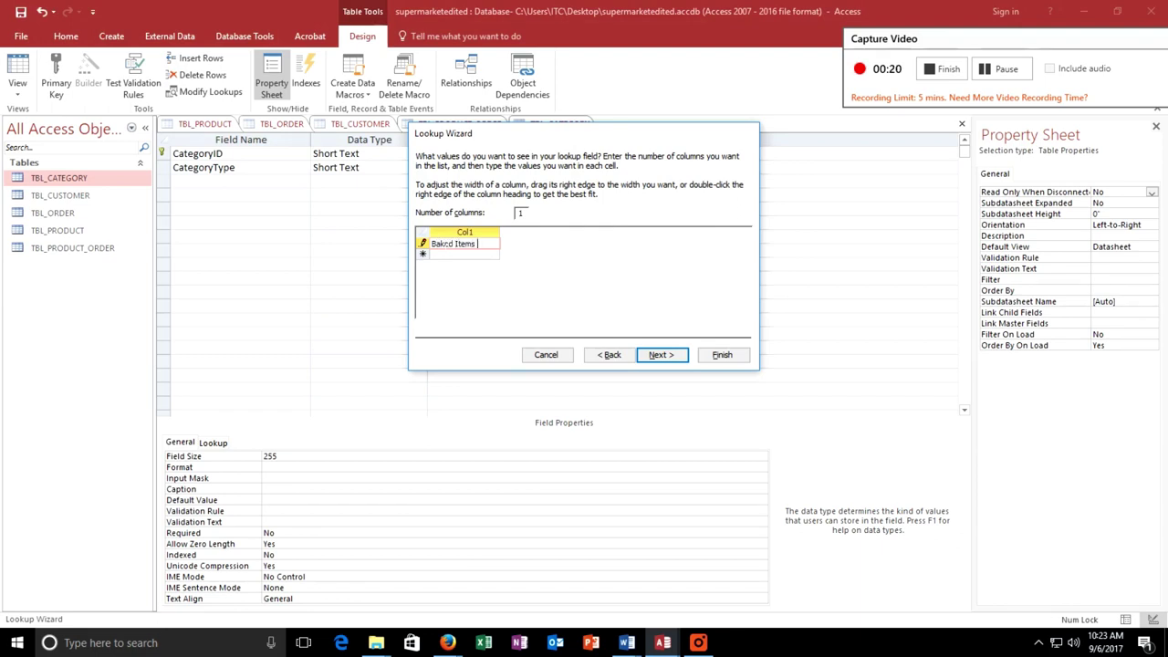
type(" & Mixes")
left_click(461, 254)
type("Spices")
left_click(464, 264)
key("Caps_Lock")
type("B")
key("Caps_Lock")
type("everage")
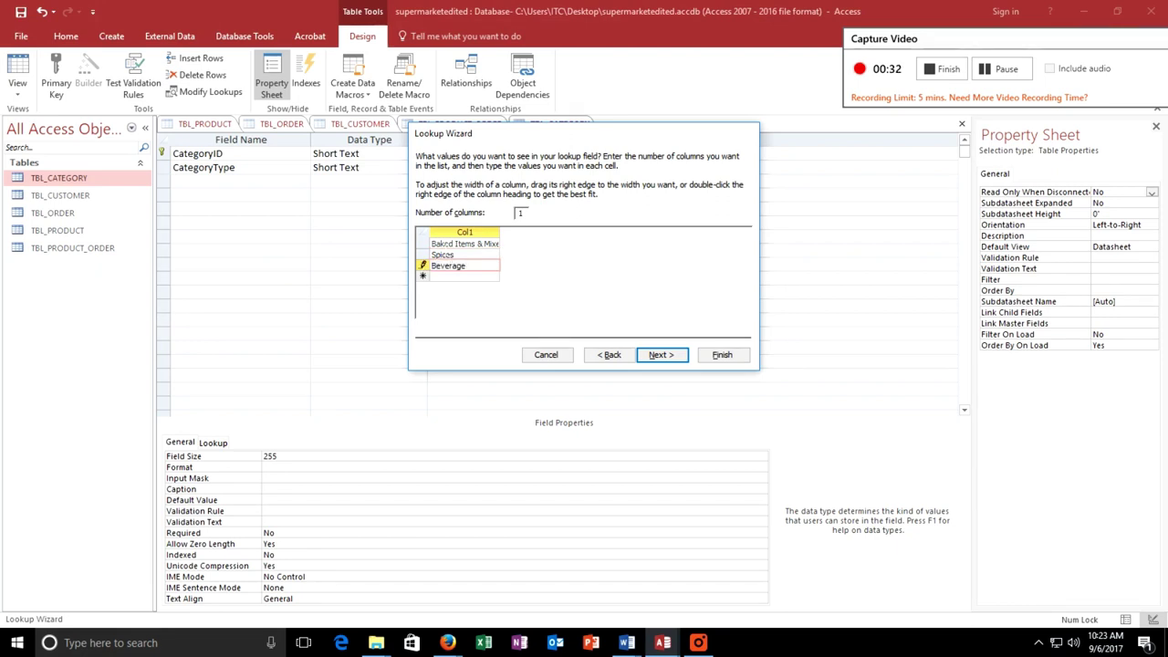
key("Return")
key("Caps_Lock")
type("C")
key("Caps_Lock")
type("andy")
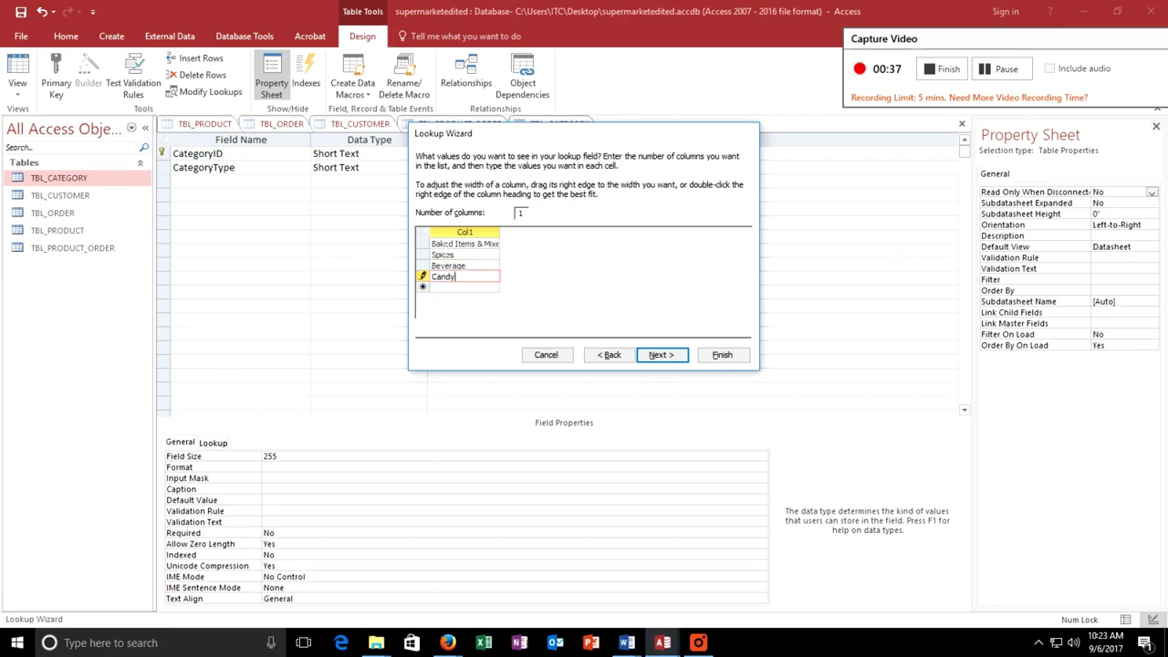
key("Return")
key("Caps_Lock")
type("F")
key("Caps_Lock")
type("lour")
key("Return")
- Add Processed Foods, Grains, Confectionaty, Oil, Dried Fruits & nuts, Health and Beauty, then finish the wizard
key("Caps_Lock")
type("P")
key("Caps_Lock")
type("ro")
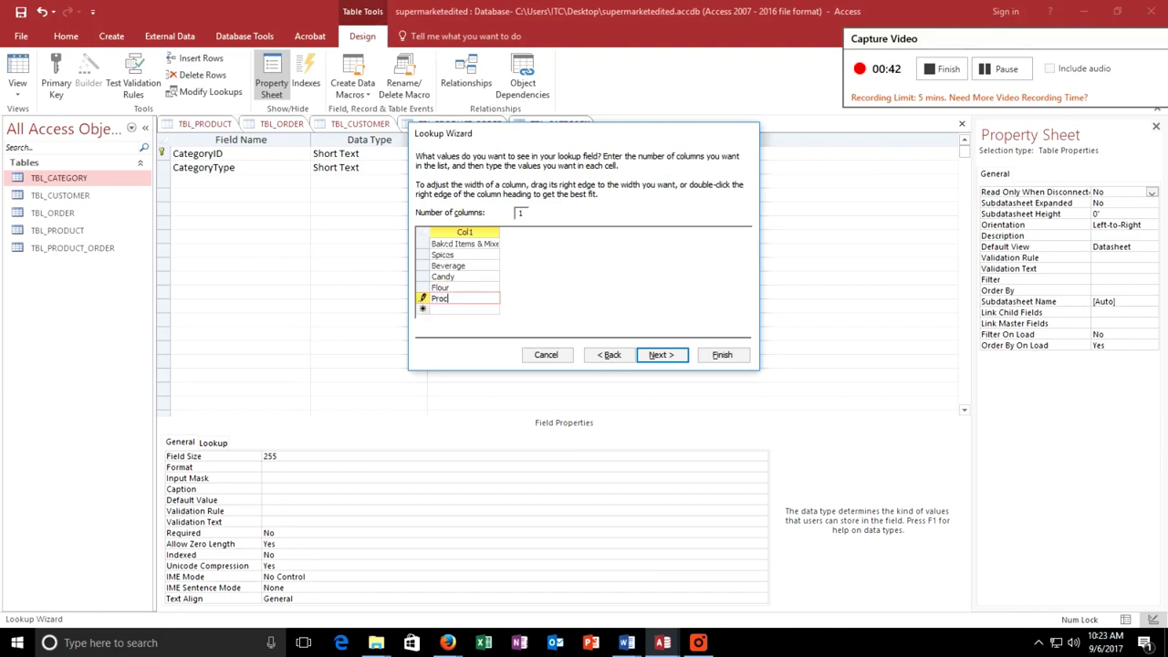
key("Caps_Lock")
type("F")
key("Caps_Lock")
type("oods")
key("Return")
key("Caps_Lock")
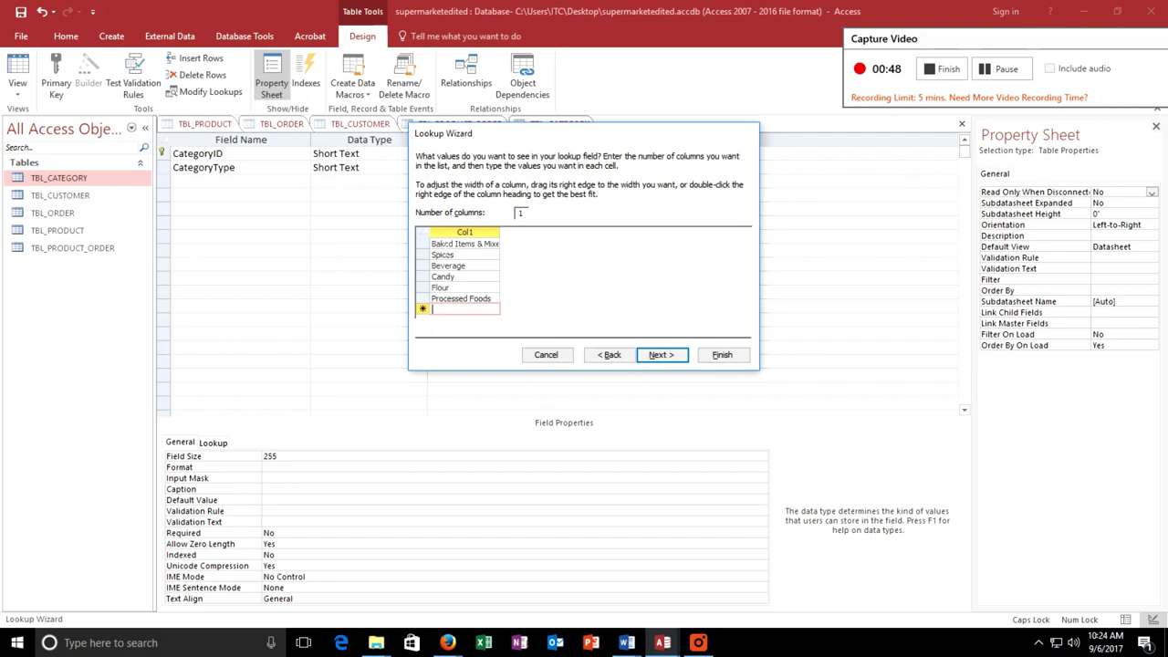
type("G")
key("Caps_Lock")
type("rains")
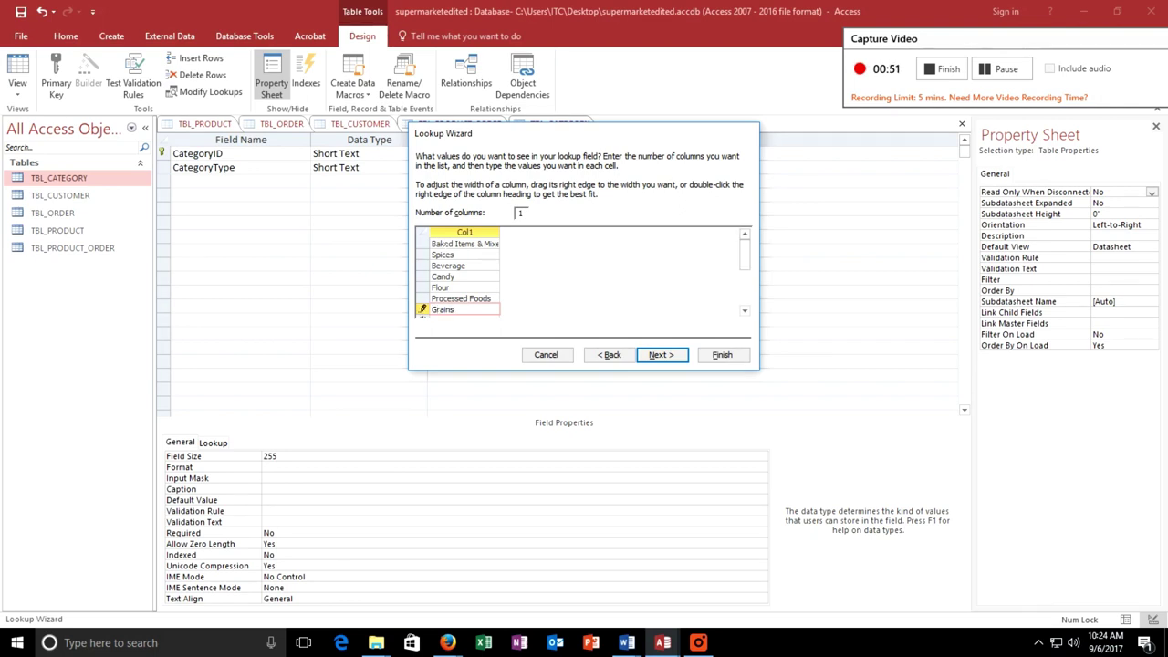
key("Return")
key("Caps_Lock")
type("C")
key("Caps_Lock")
type("onfectionaty")
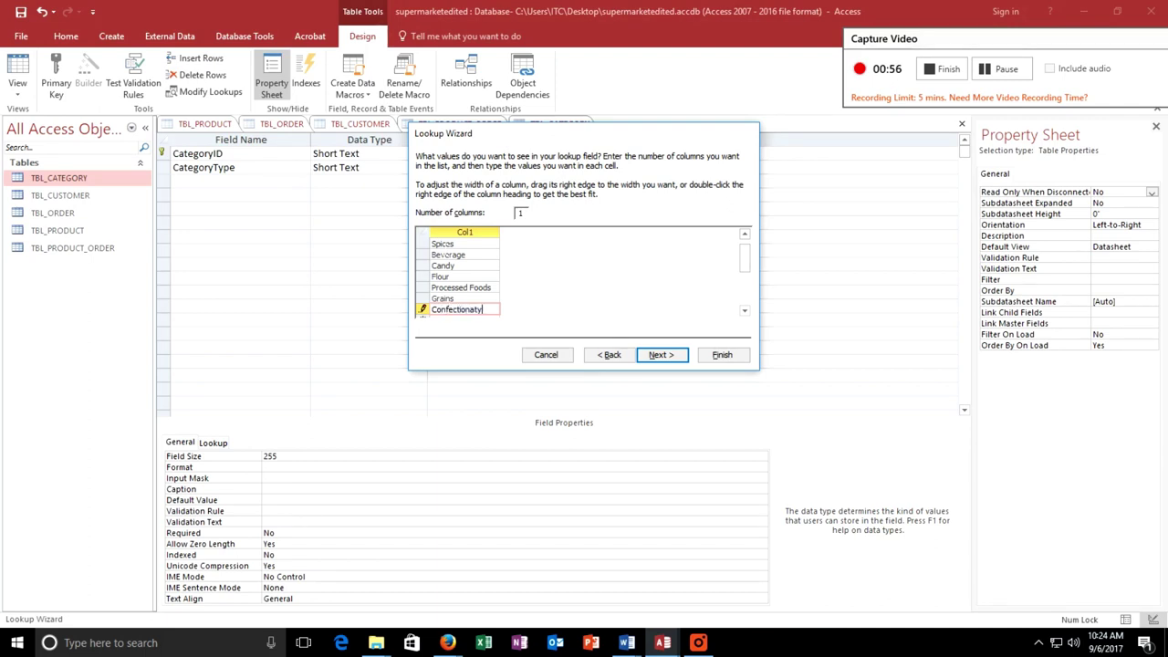
key("Return")
key("Caps_Lock")
type("O")
key("Caps_Lock")
type("il")
key("Return")
type("Dried")
key("Caps_Lock")
type("F")
key("Caps_Lock")
type("ruits")
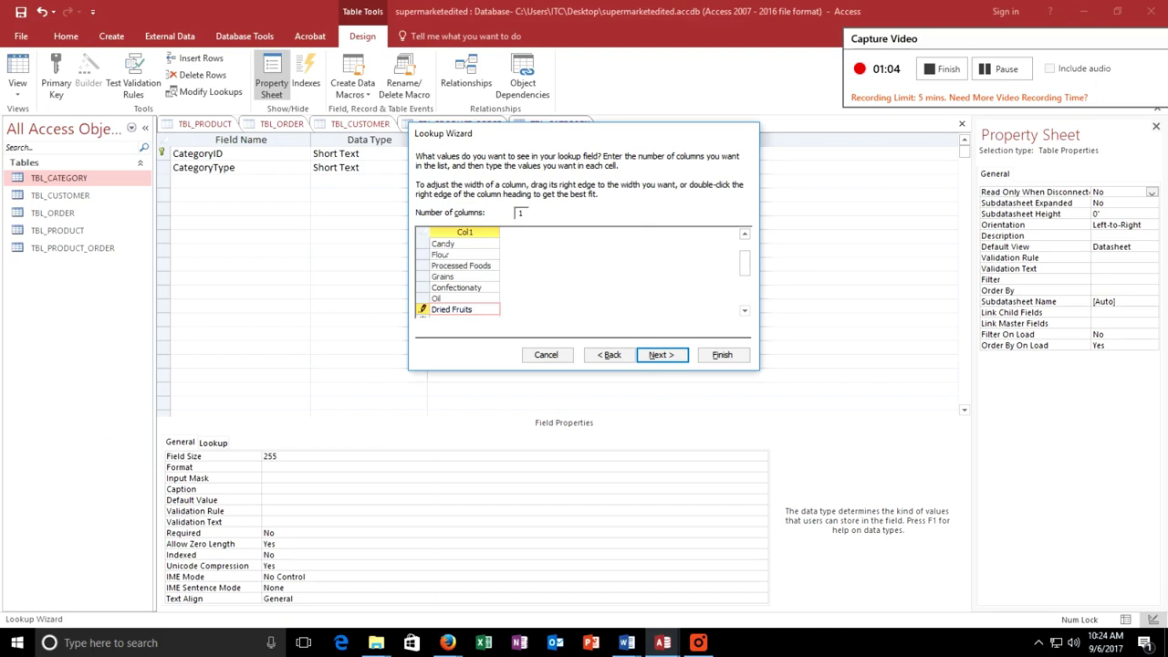
type(" & nuts")
key("Tab")
key("Caps_Lock")
type("H")
key("Caps_Lock")
type("ealth")
key("Tab")
key("Caps_Lock")
type("B")
key("Caps_Lock")
type("eauty")
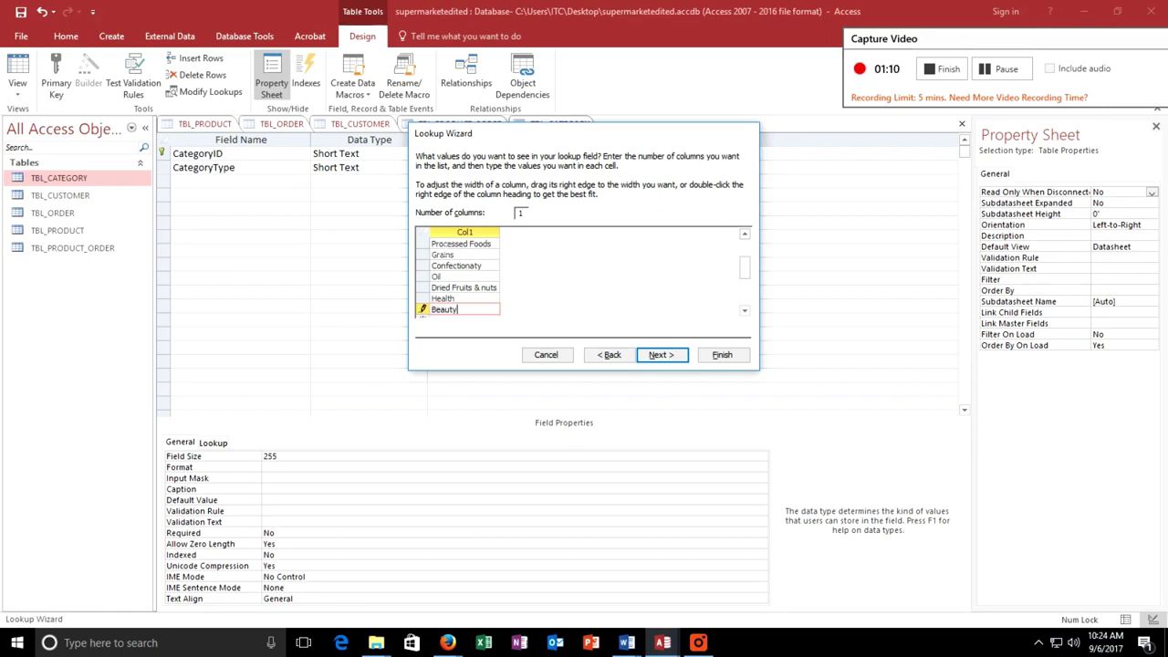
left_click(664, 356)
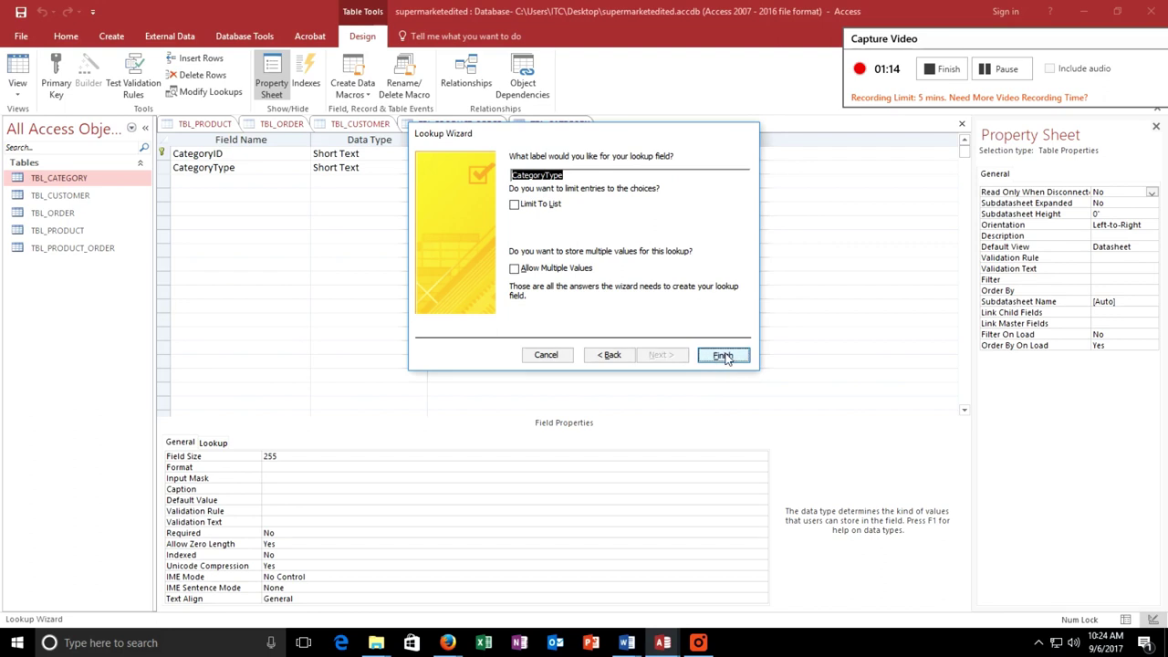
left_click(724, 356)
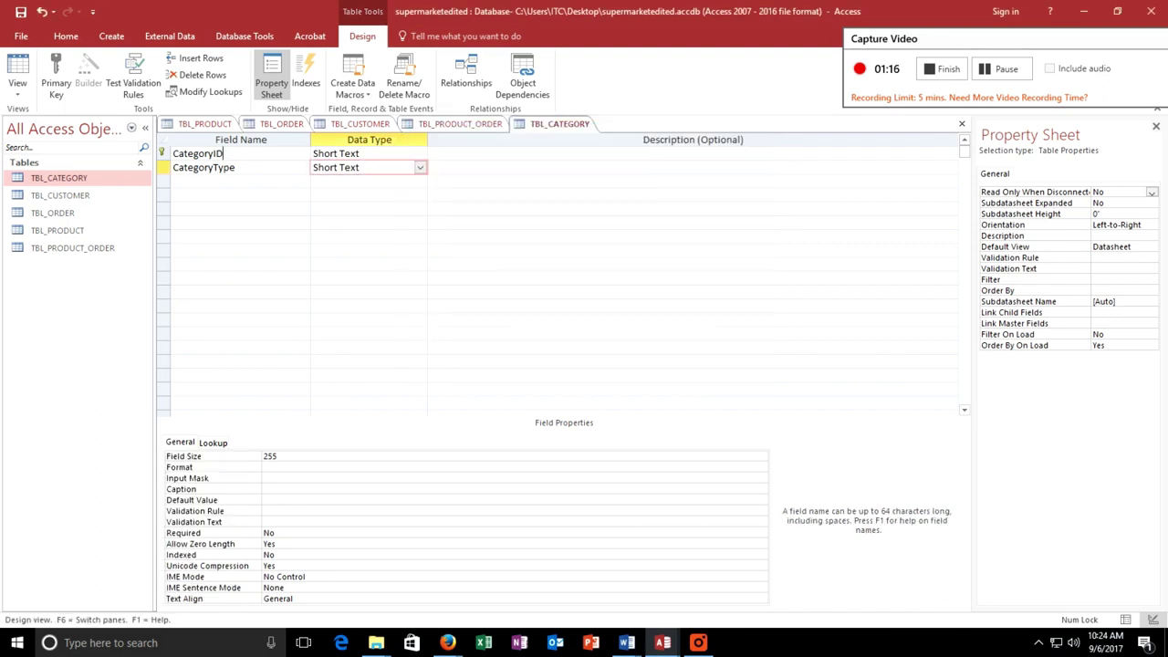
- Save TBL_CATEGORY and switch it to Datasheet view
right_click(573, 126)
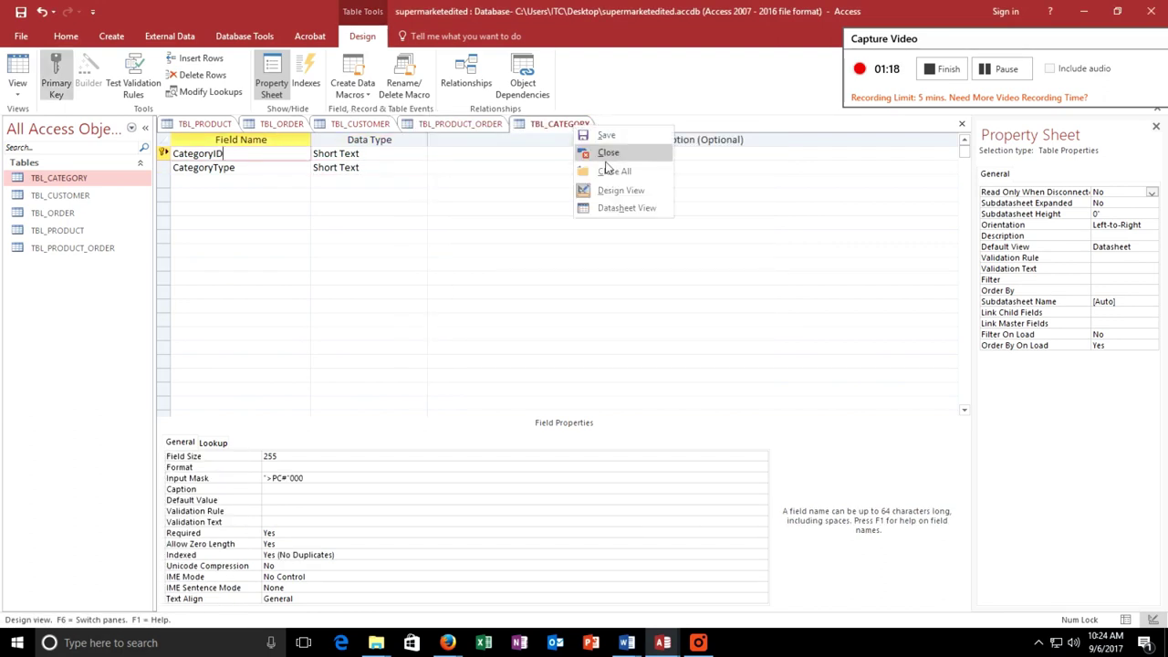
left_click(610, 208)
left_click(560, 367)
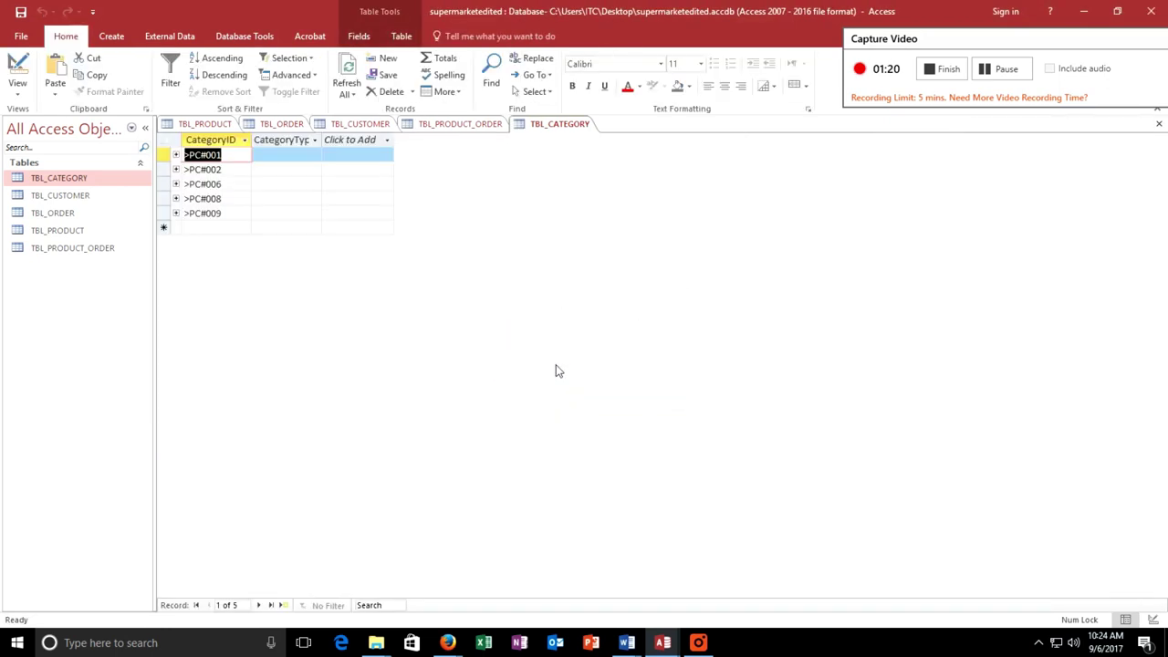
- Pick CategoryTypes Baked Items & Mixes, Beverage, Flour, Grains and Health for the five records
left_click(315, 155)
left_click(287, 168)
left_click(315, 169)
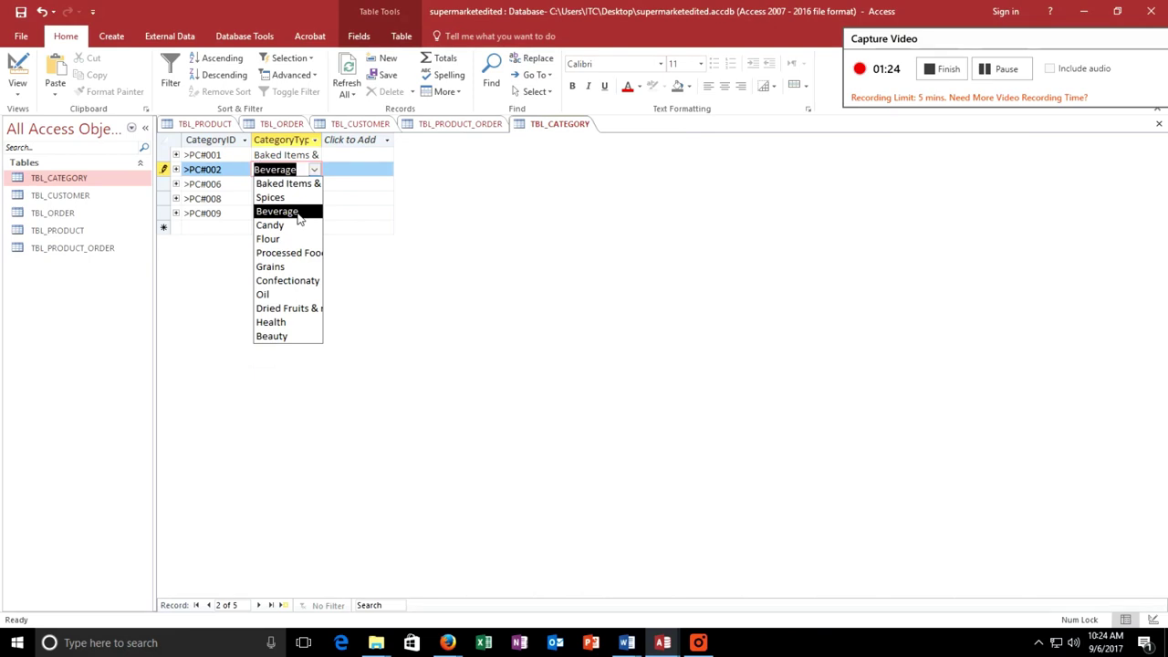
left_click(298, 211)
left_click(314, 186)
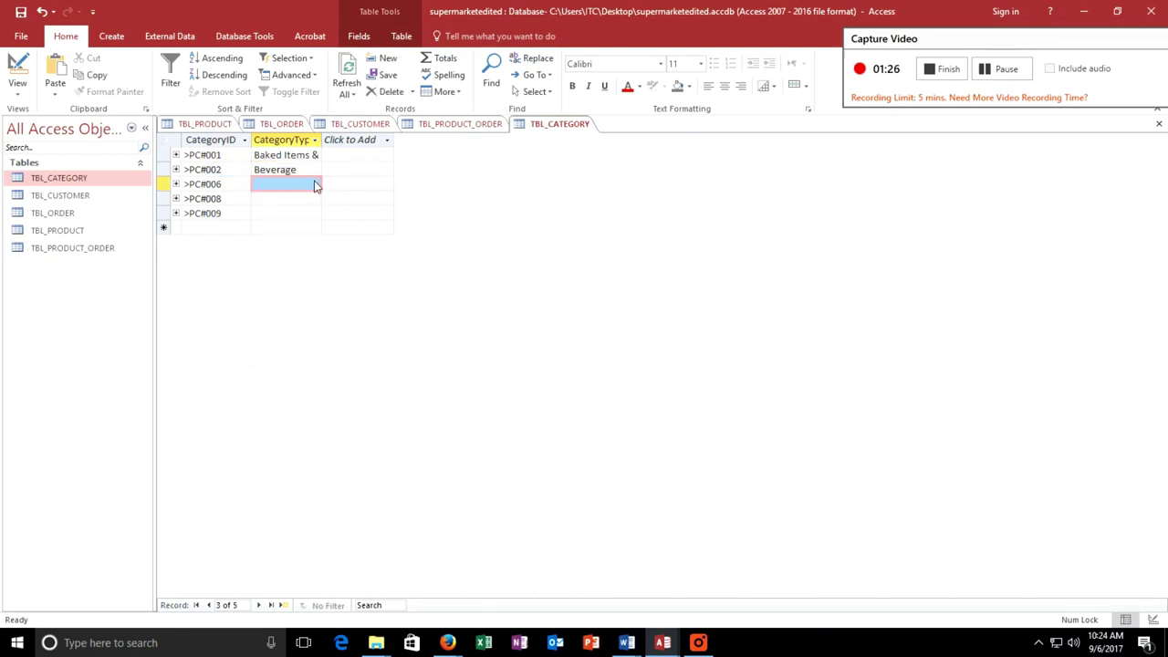
left_click(315, 184)
left_click(294, 254)
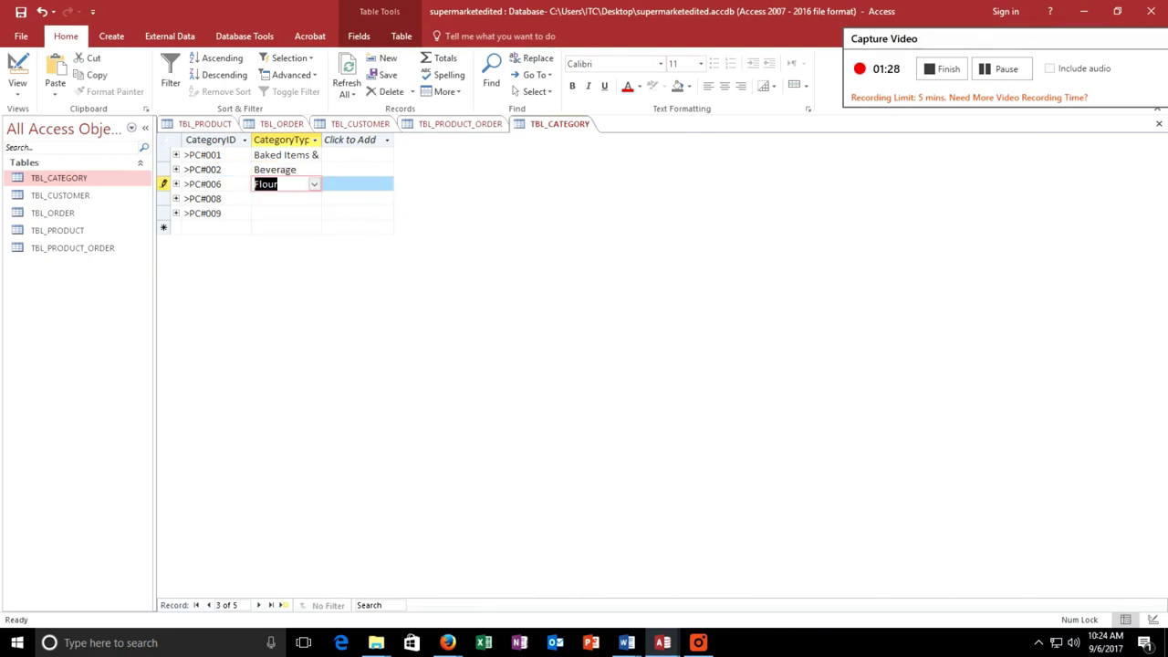
left_click(313, 199)
left_click(279, 295)
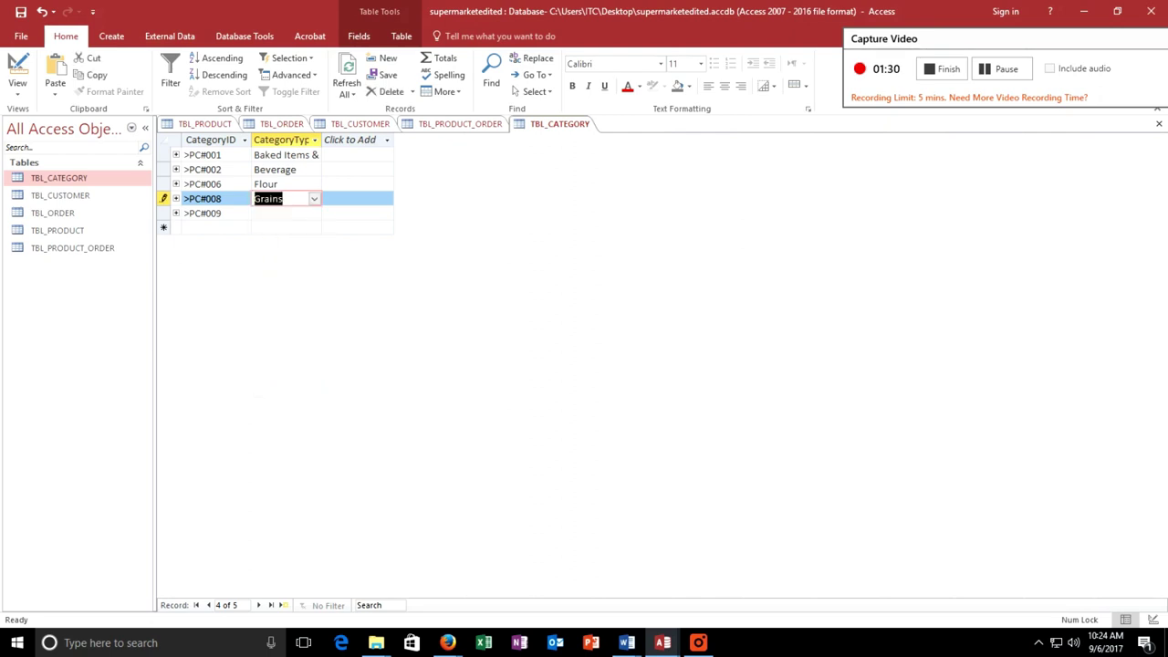
left_click(314, 213)
left_click(314, 213)
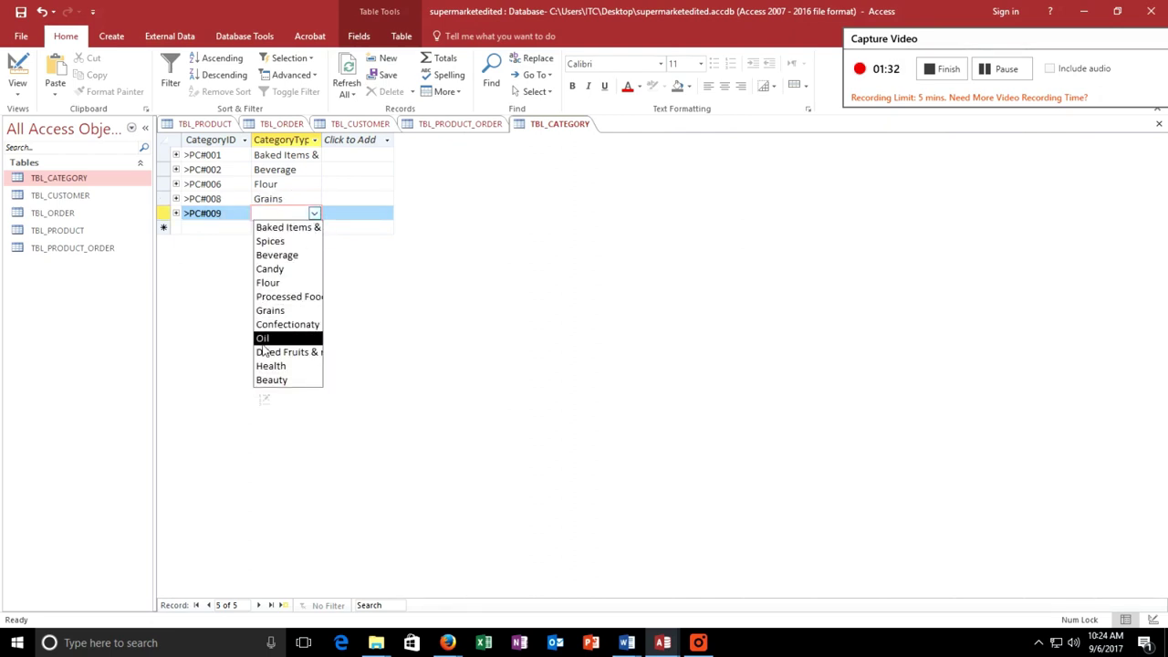
left_click(270, 365)
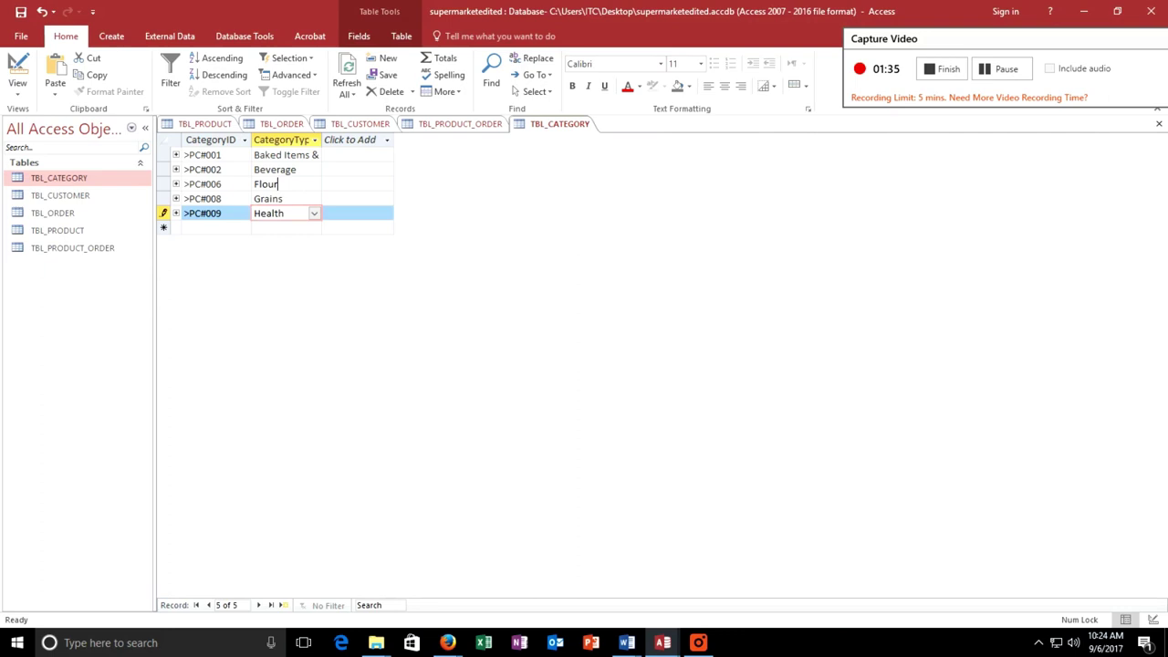
left_click(279, 184)
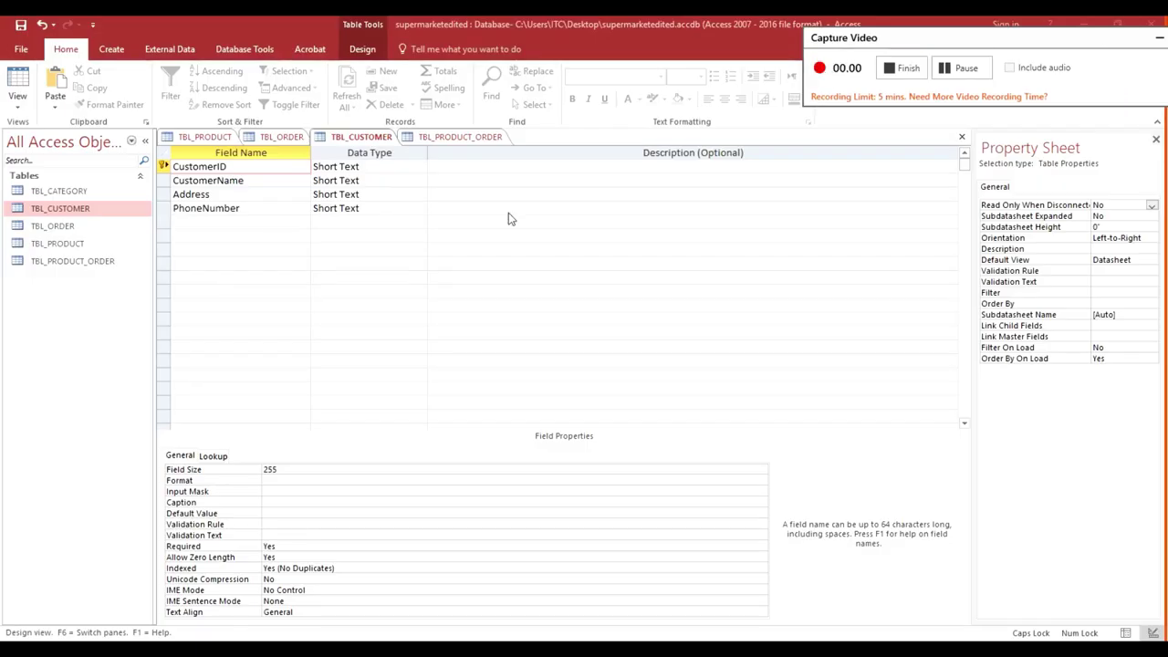
- Set CustomerID's input mask to >'C-'000 and save the table into Datasheet view
left_click(261, 492)
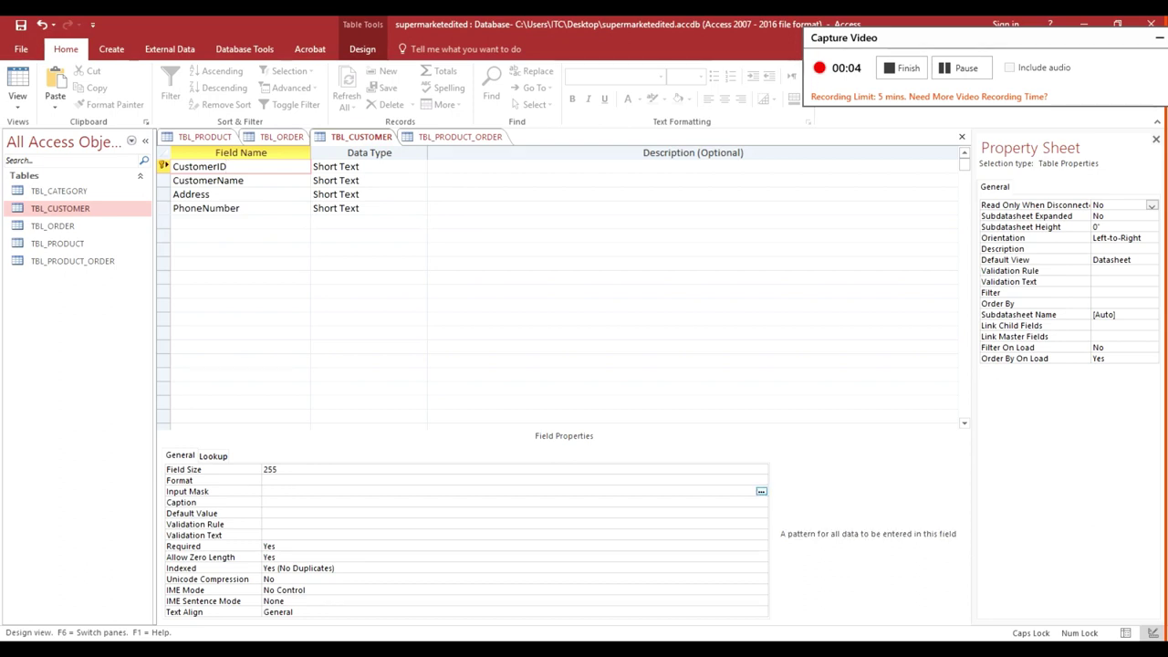
type(">")
type("'")
type("000")
right_click(372, 133)
left_click(408, 215)
left_click(553, 381)
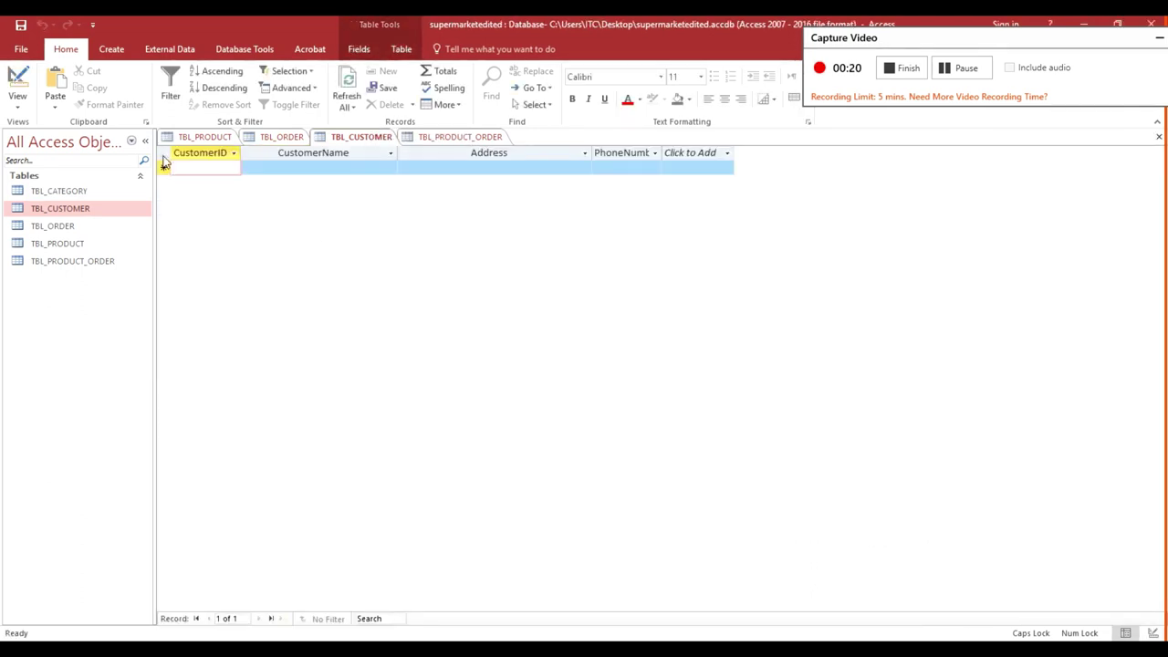
- Enter customers 001, 002 and 003 so they appear as C-001 to C-003
type("C-001")
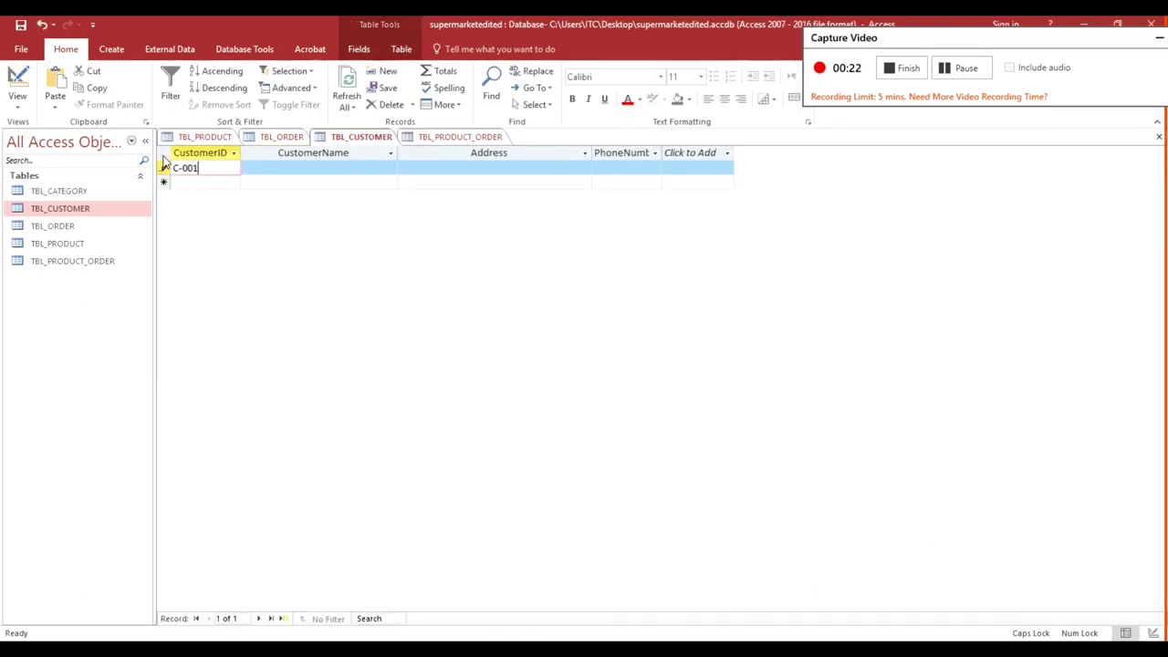
key("Down")
type("002")
key("Down")
type("003")
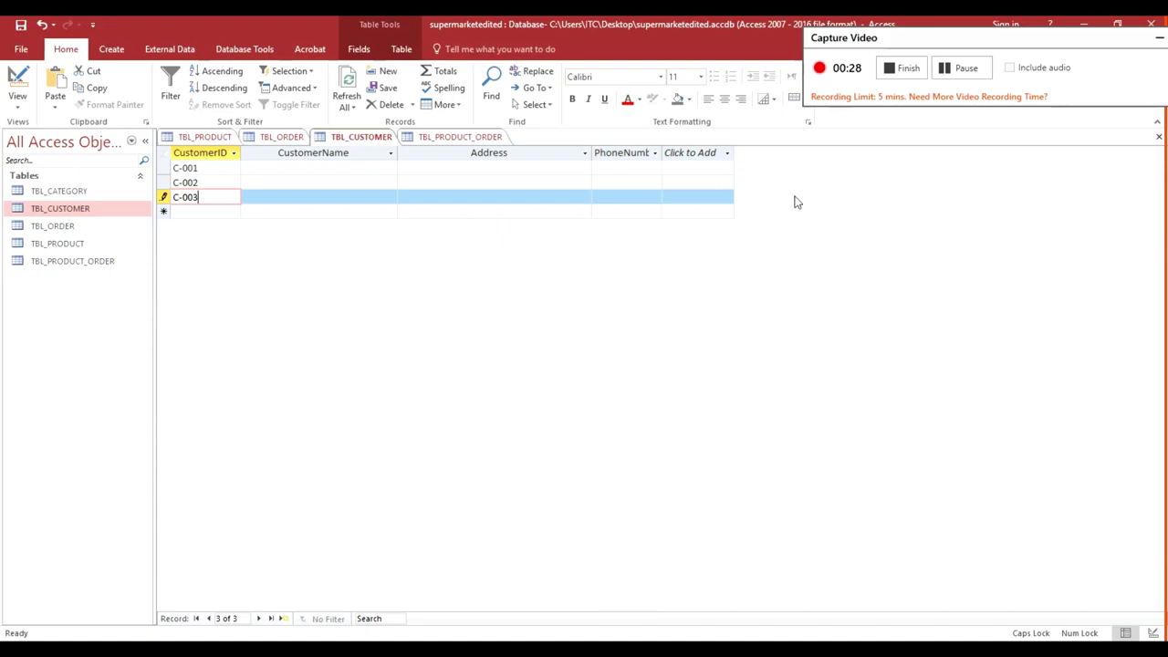
left_click(901, 67)
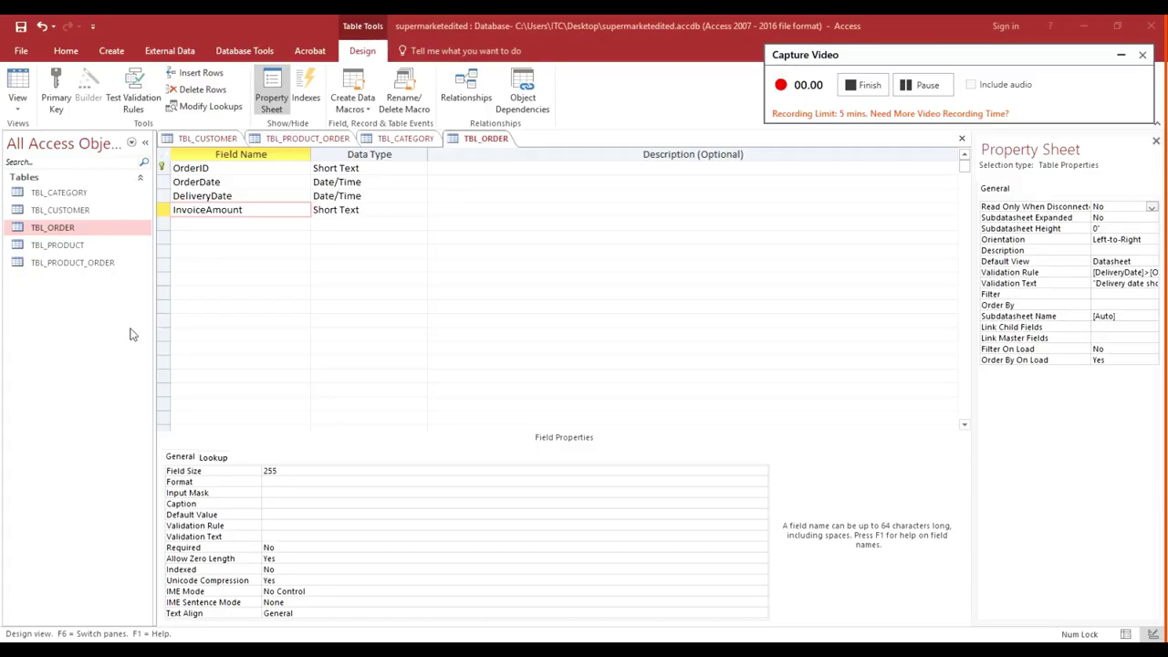
- Create a Delivered lookup field in TBL_ORDER with typed values Yes and No
key("Caps_Lock")
key("Caps_Lock")
type("Deli")
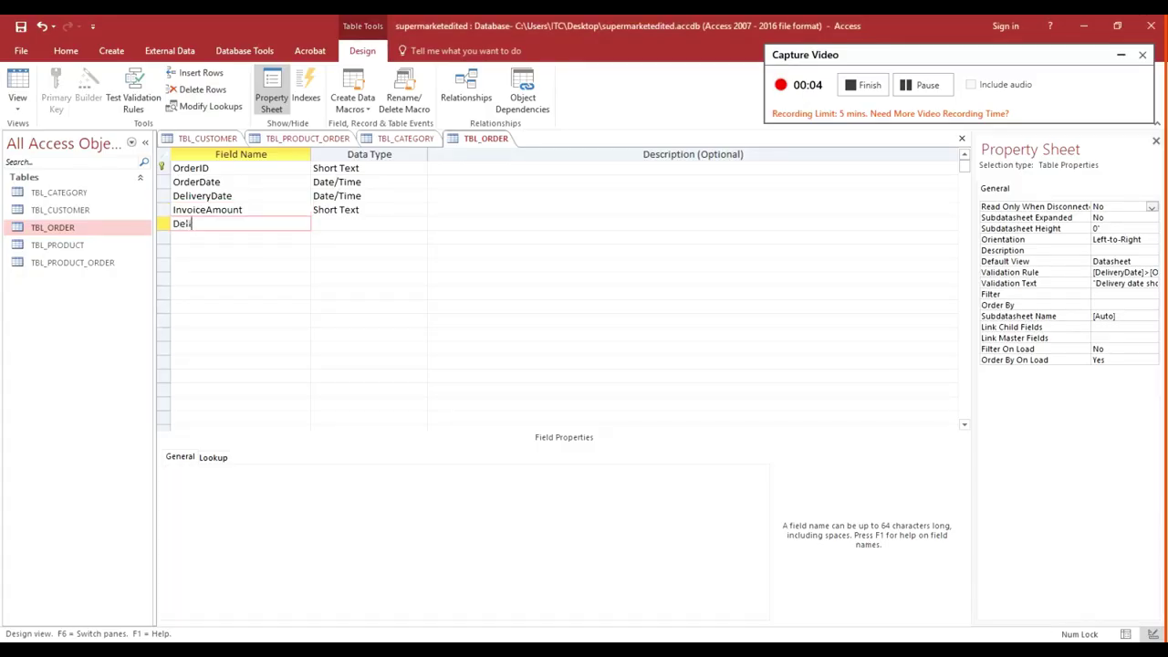
type("ver")
left_click(421, 224)
left_click(353, 404)
left_click(565, 246)
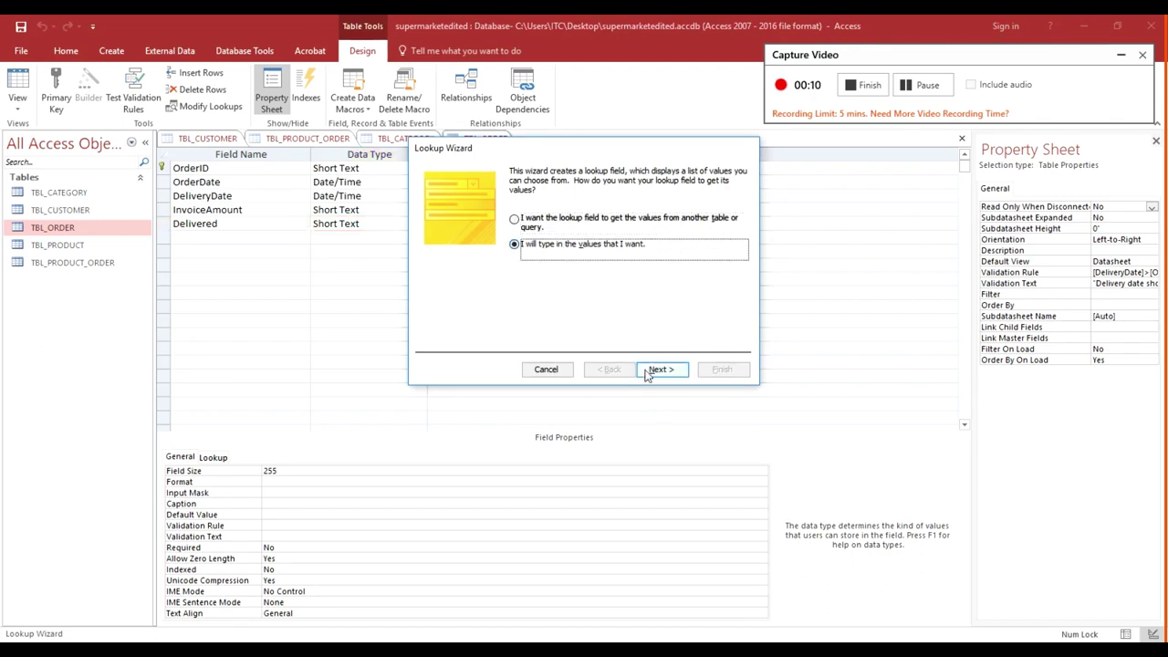
left_click(661, 370)
type("Ye")
key("Tab")
type("No")
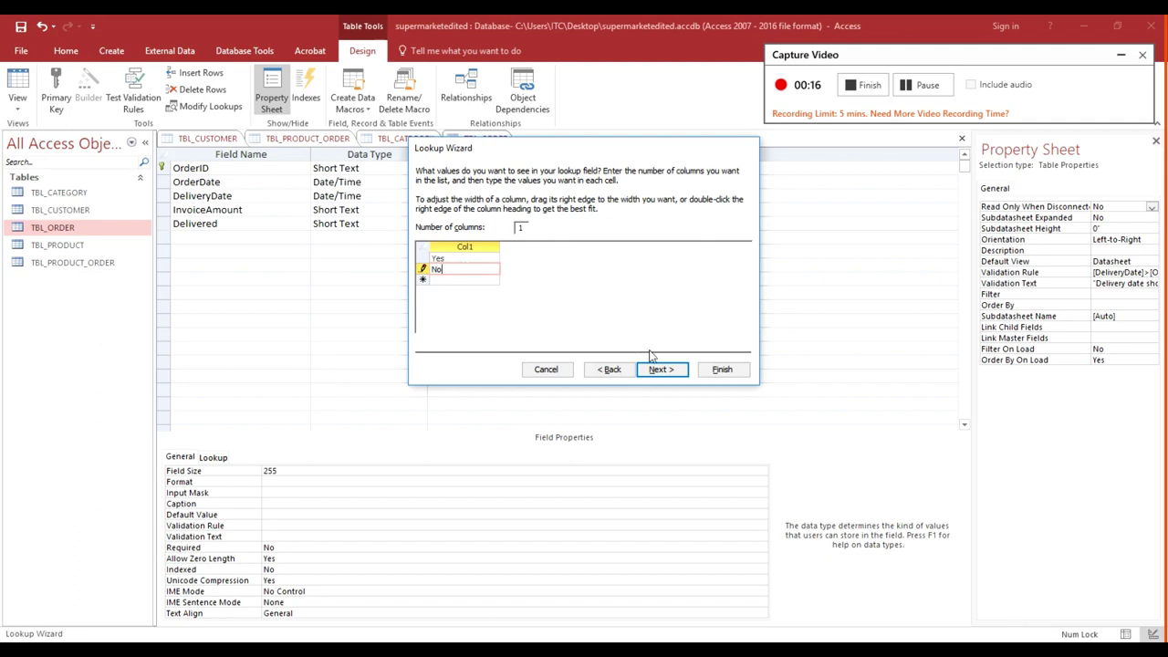
left_click(653, 366)
left_click(721, 369)
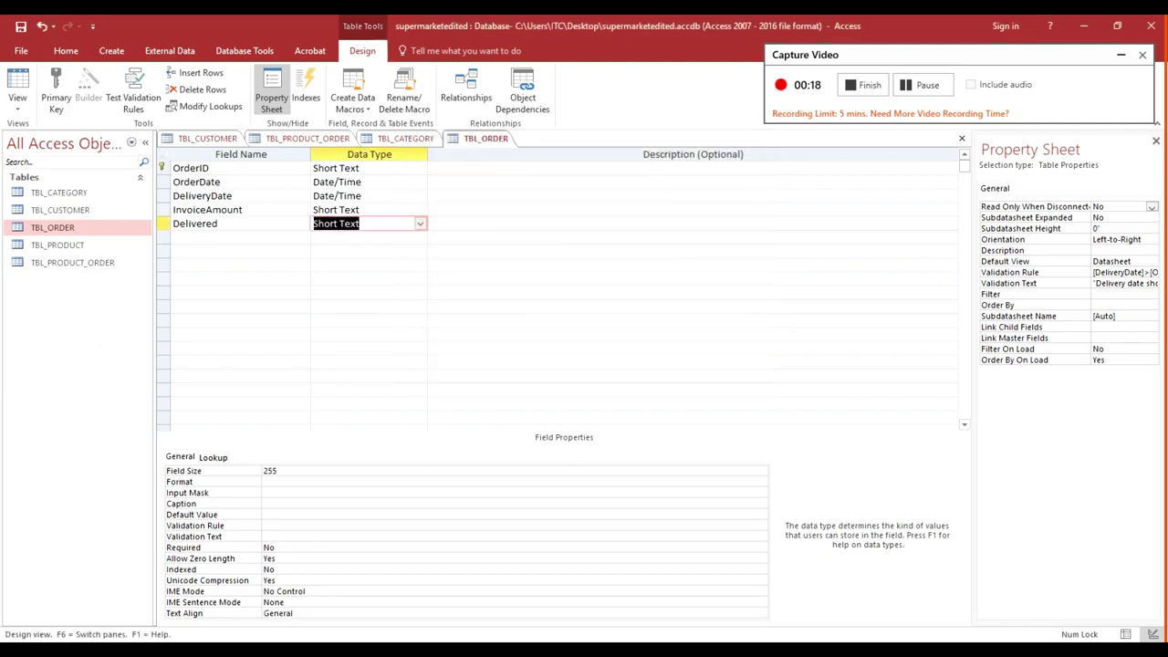
left_click(392, 210)
- Save TBL_ORDER and switch it to Datasheet view
right_click(486, 139)
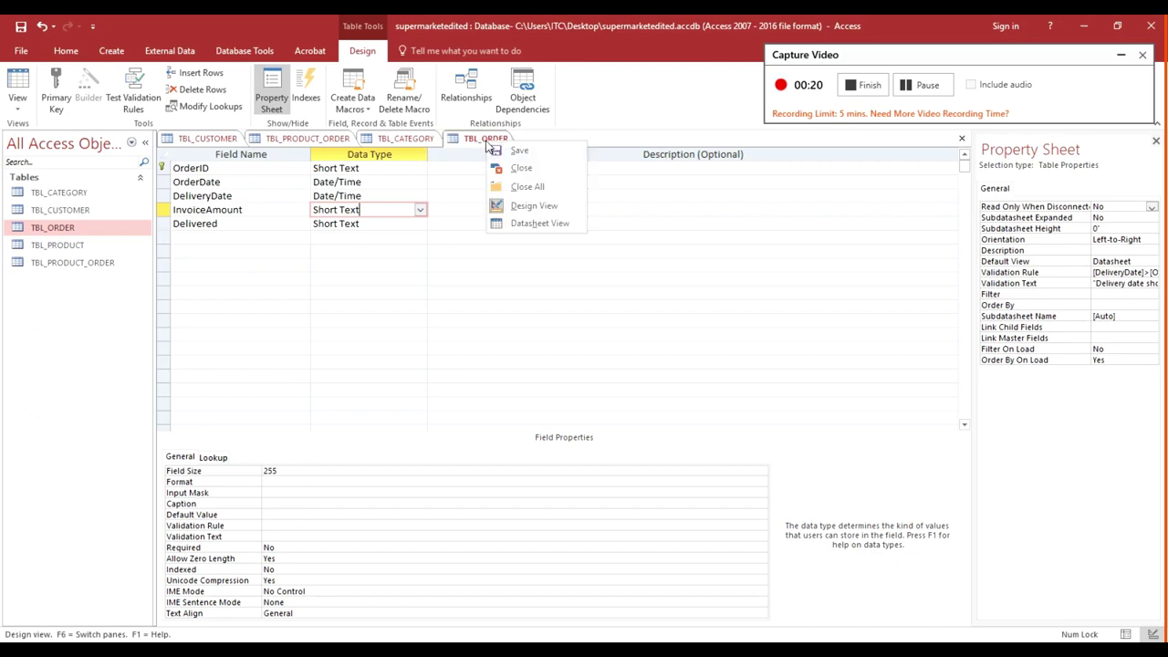
left_click(525, 224)
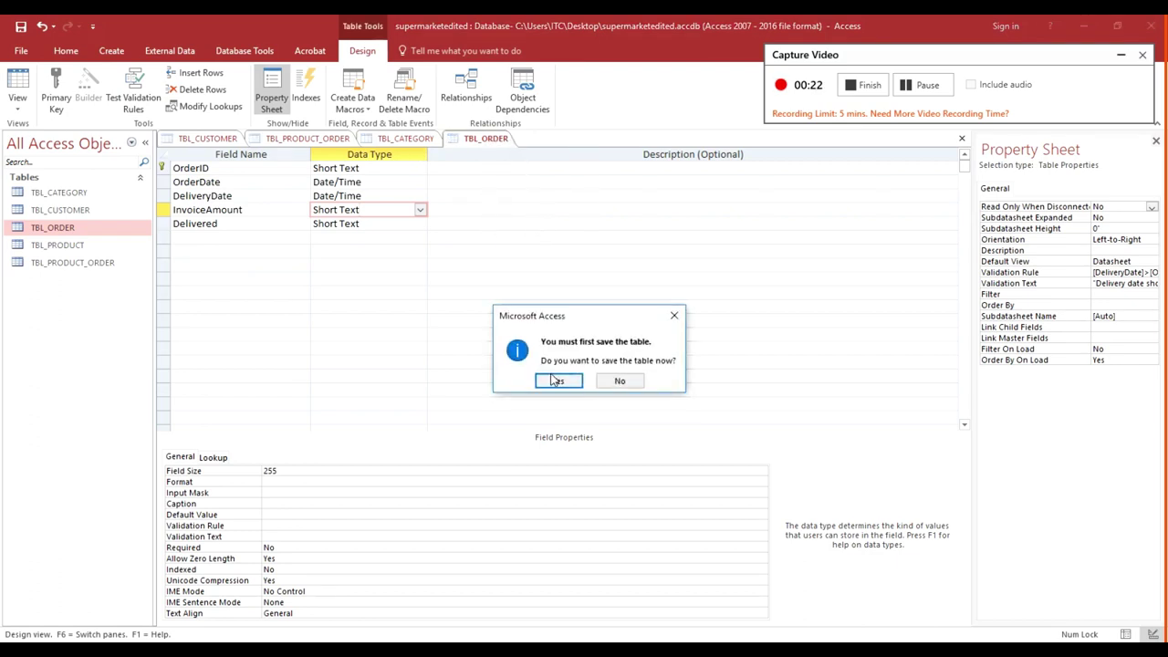
left_click(554, 379)
- Set PO-001's Delivered value to Yes from the dropdown
left_click(453, 169)
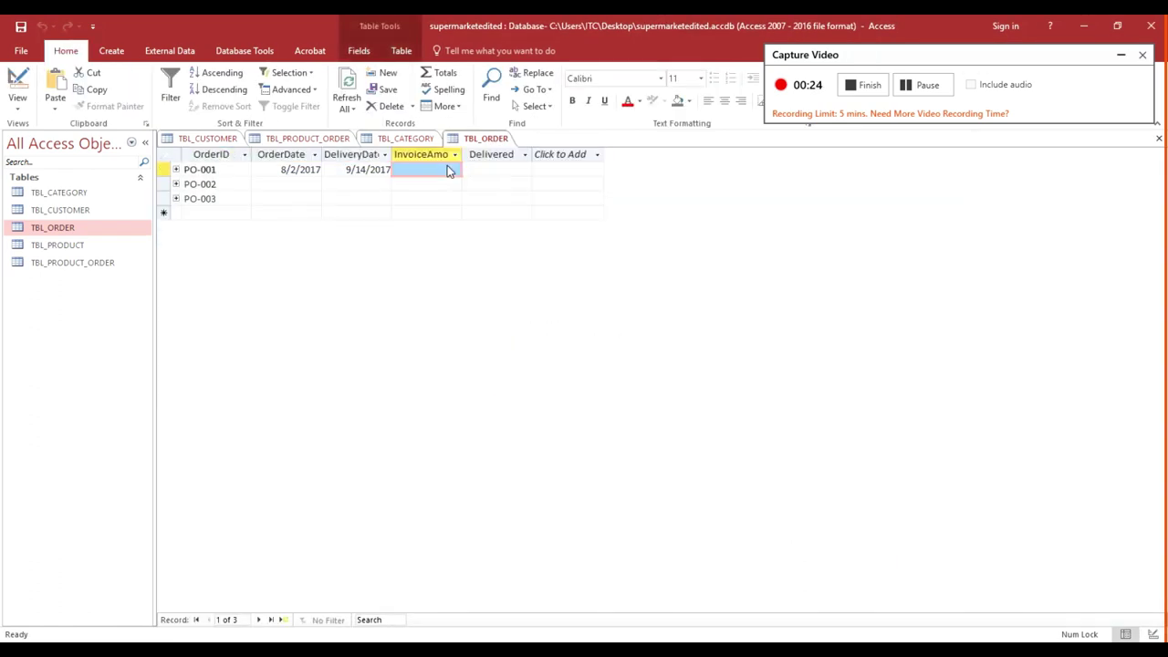
left_click(525, 170)
left_click(525, 170)
left_click(522, 183)
left_click(525, 169)
left_click(503, 198)
left_click(862, 85)
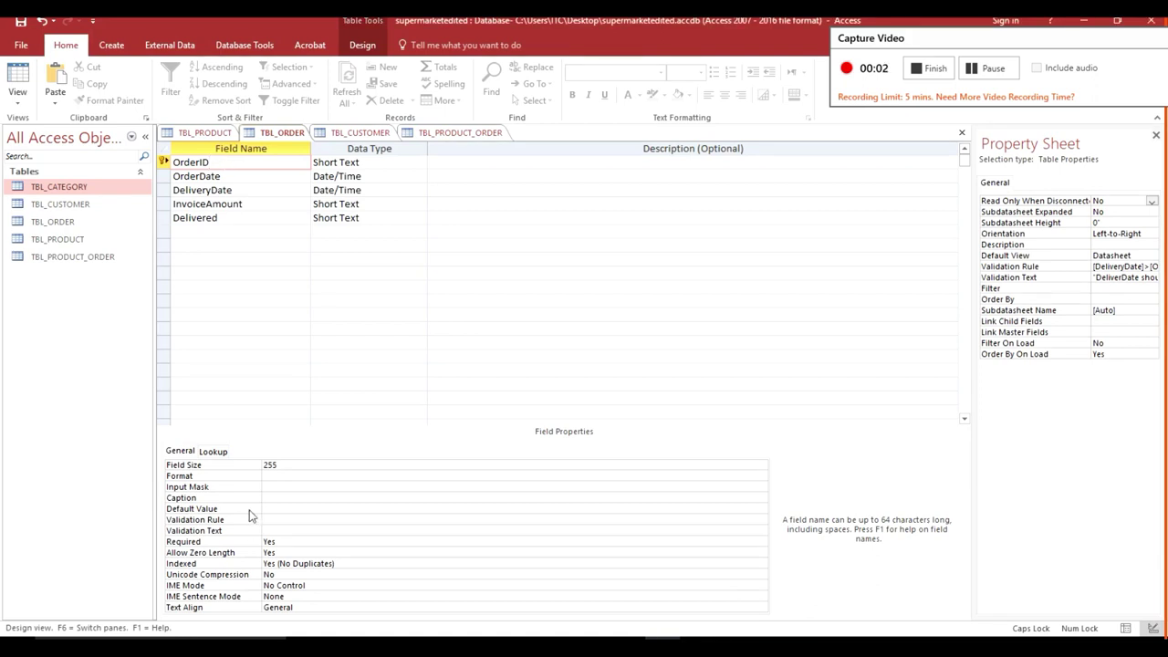
- Set OrderID's input mask to >'PO-'000 and switch TBL_ORDER to Datasheet view
left_click(264, 487)
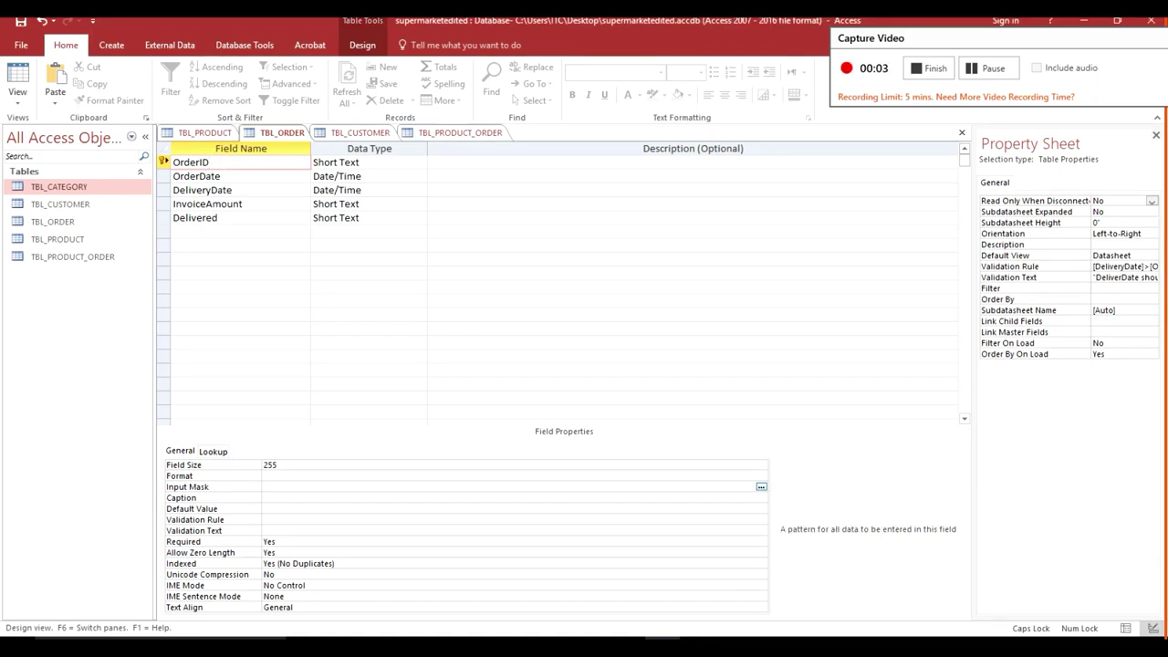
type(">")
type("\"PO-\"000")
right_click(280, 134)
left_click(314, 216)
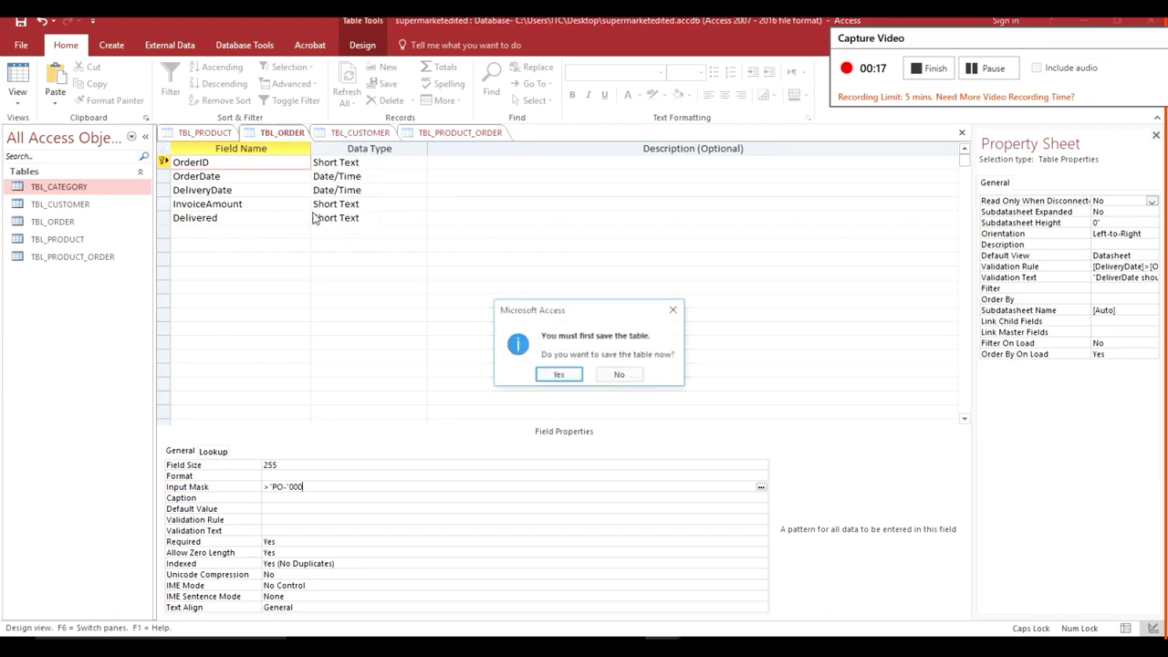
- Enter test order IDs PO-002 and PO-003 in TBL_ORDER, then open TBL_PRODUCT in Design view
left_click(553, 377)
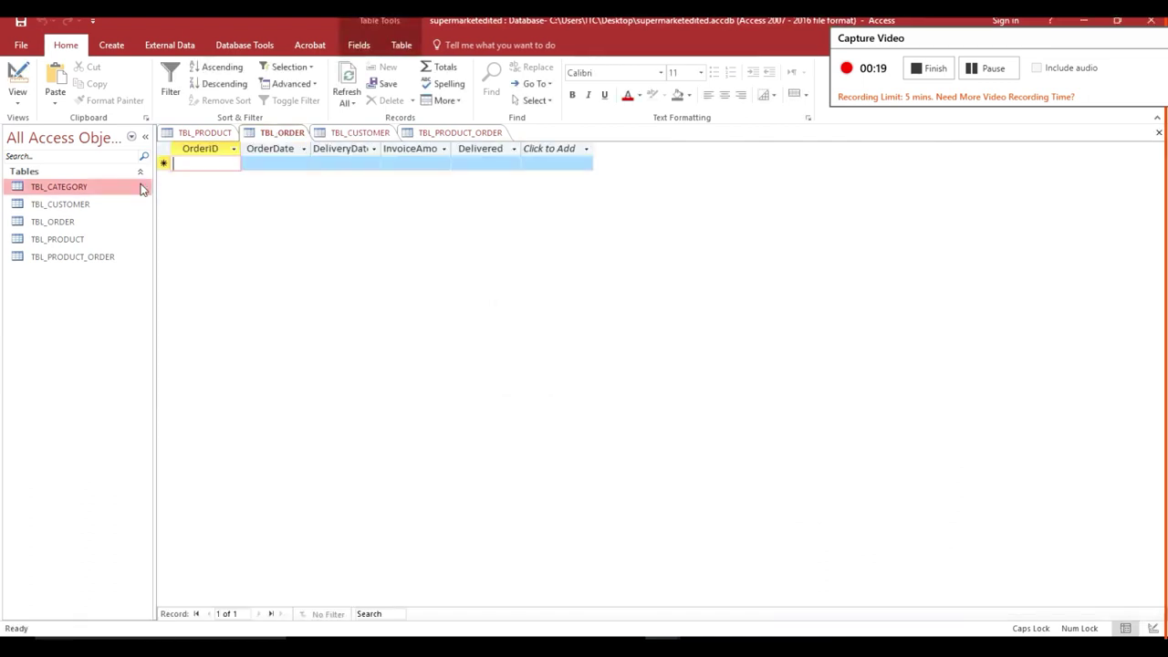
type("PO-001")
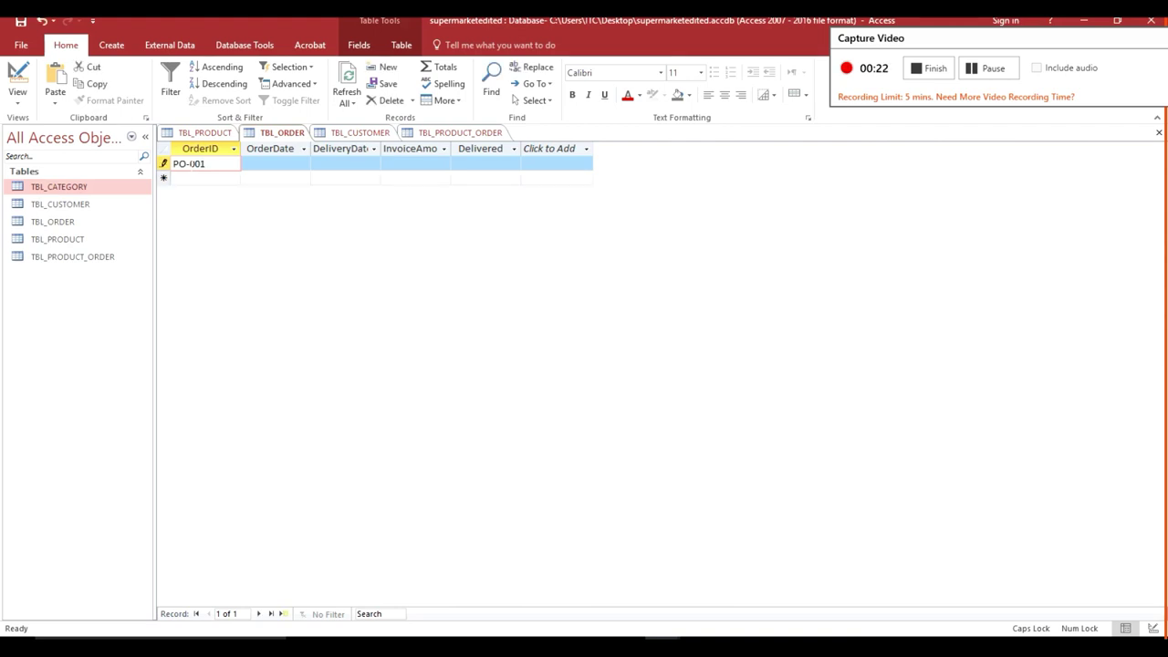
left_click(206, 177)
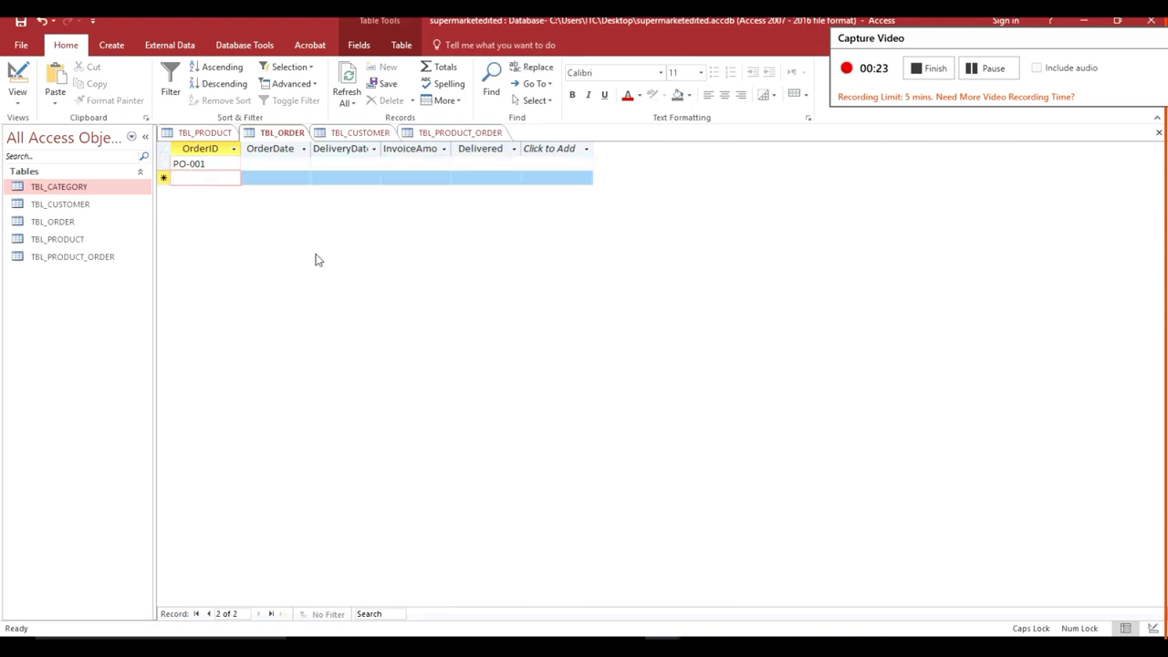
type("PO-002")
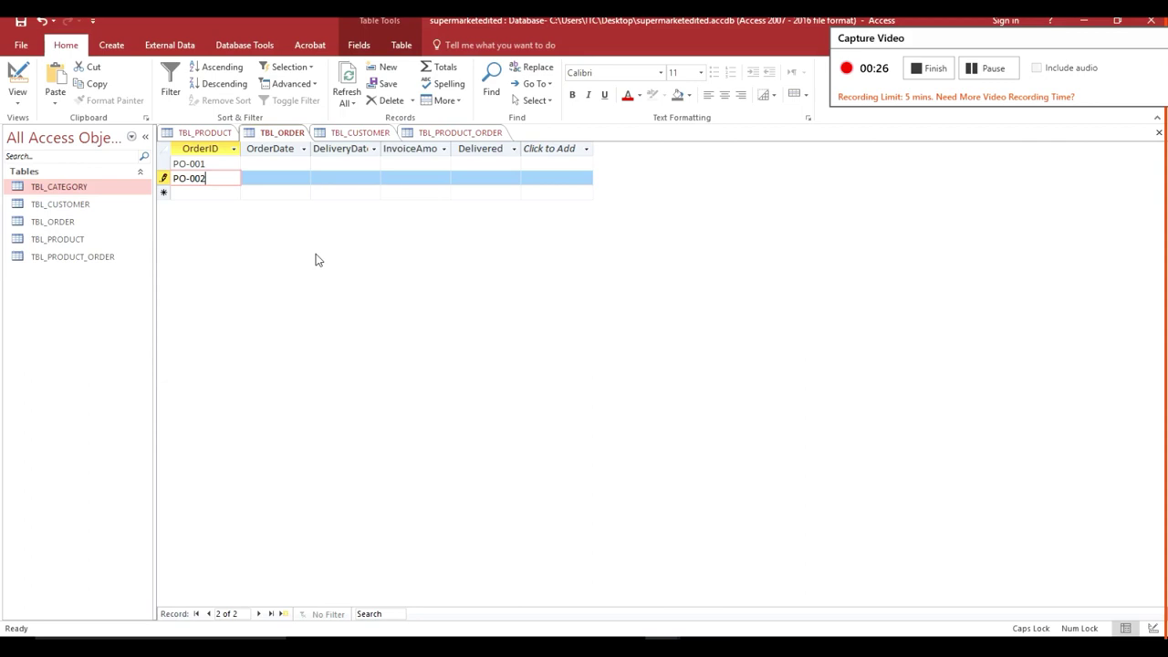
key("Down")
type("PO-003")
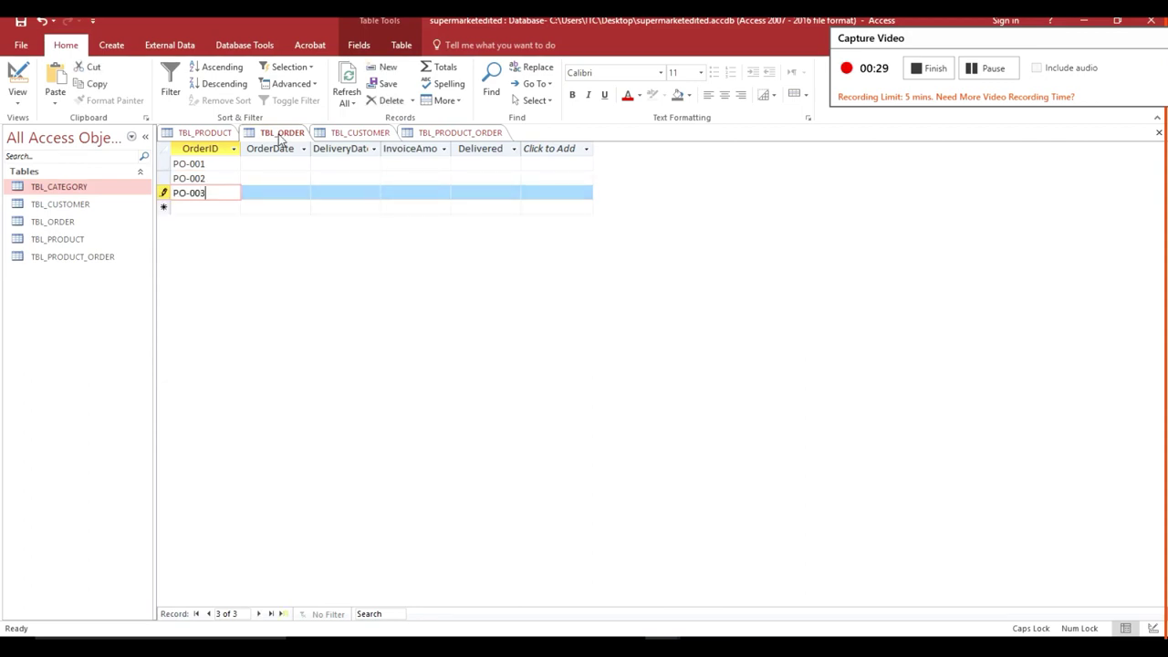
left_click(936, 71)
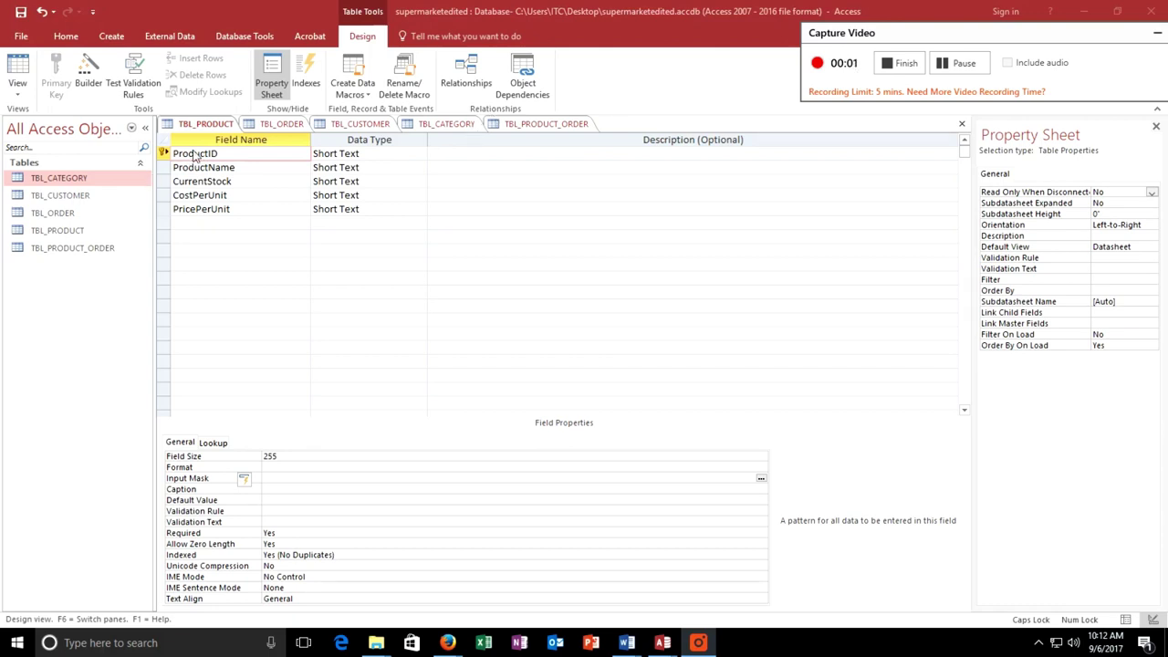
- Add a custom input mask named PRODUCTID with pattern P>L000 for the ProductID field
left_click(195, 153)
left_click(264, 478)
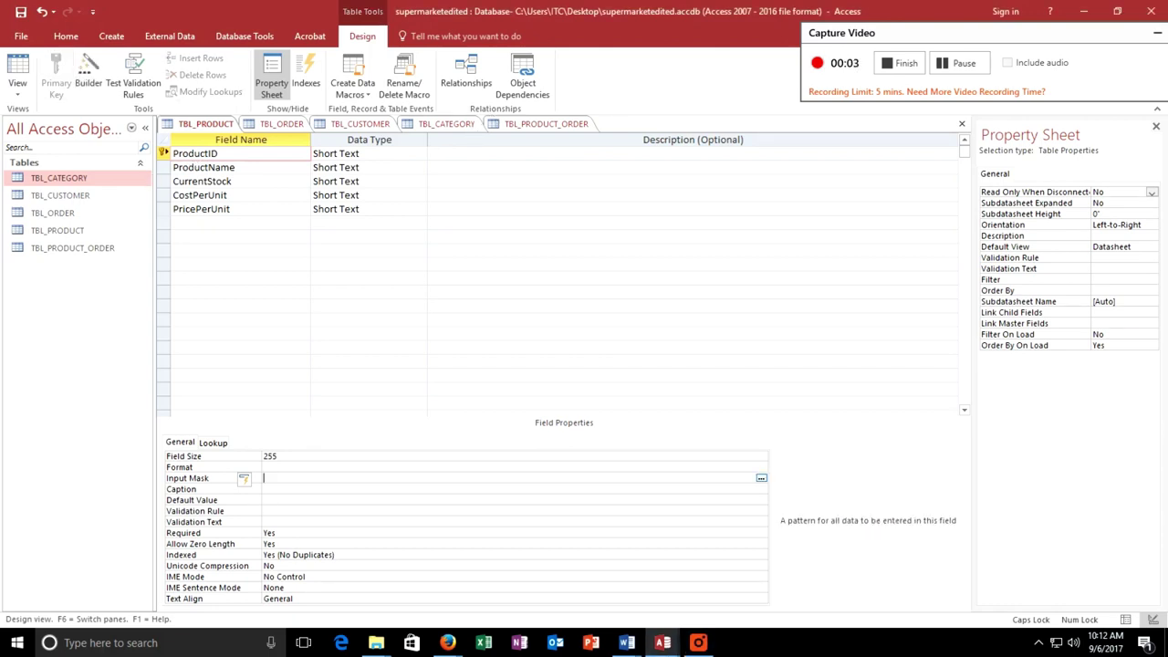
left_click(761, 479)
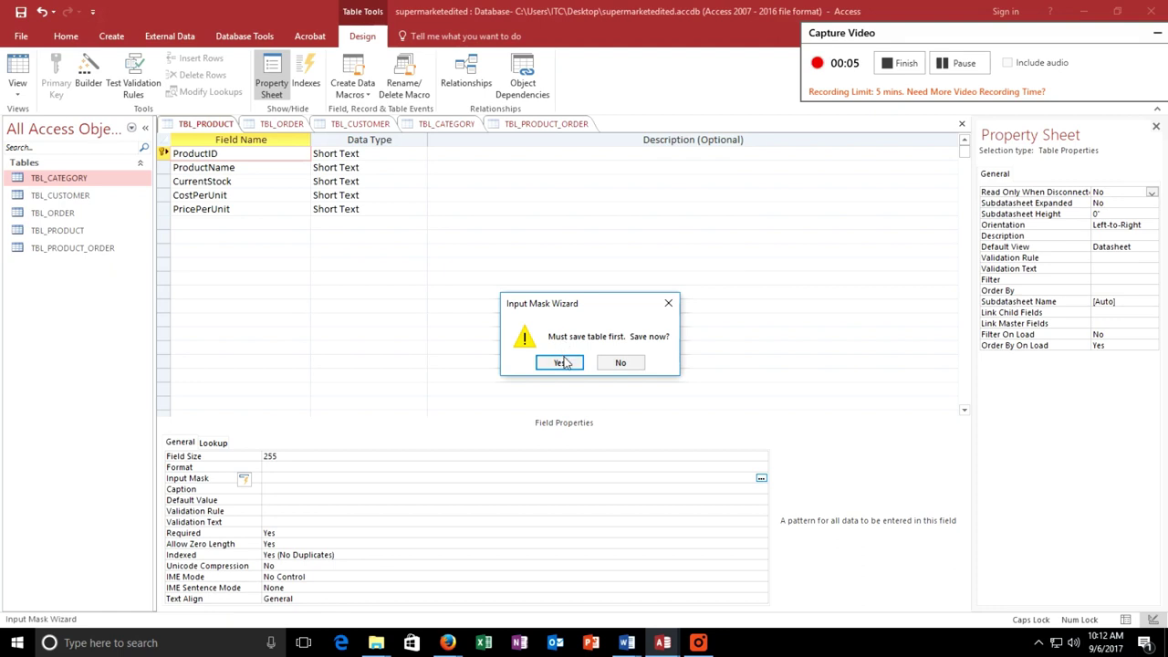
left_click(558, 362)
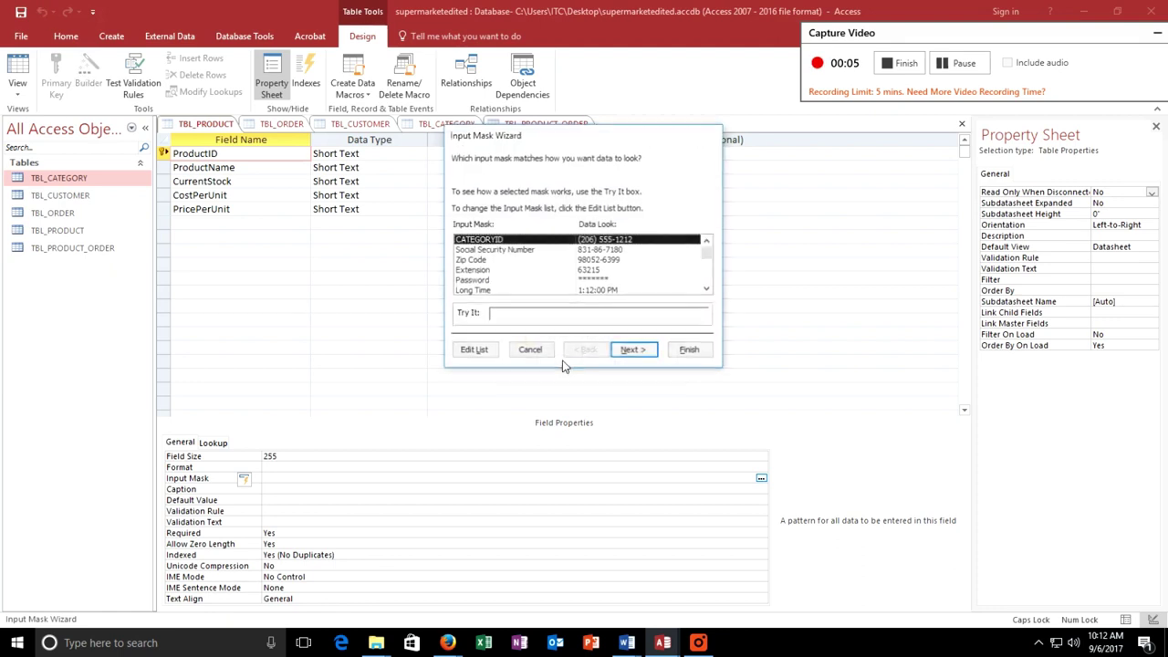
left_click(474, 352)
type("PRO")
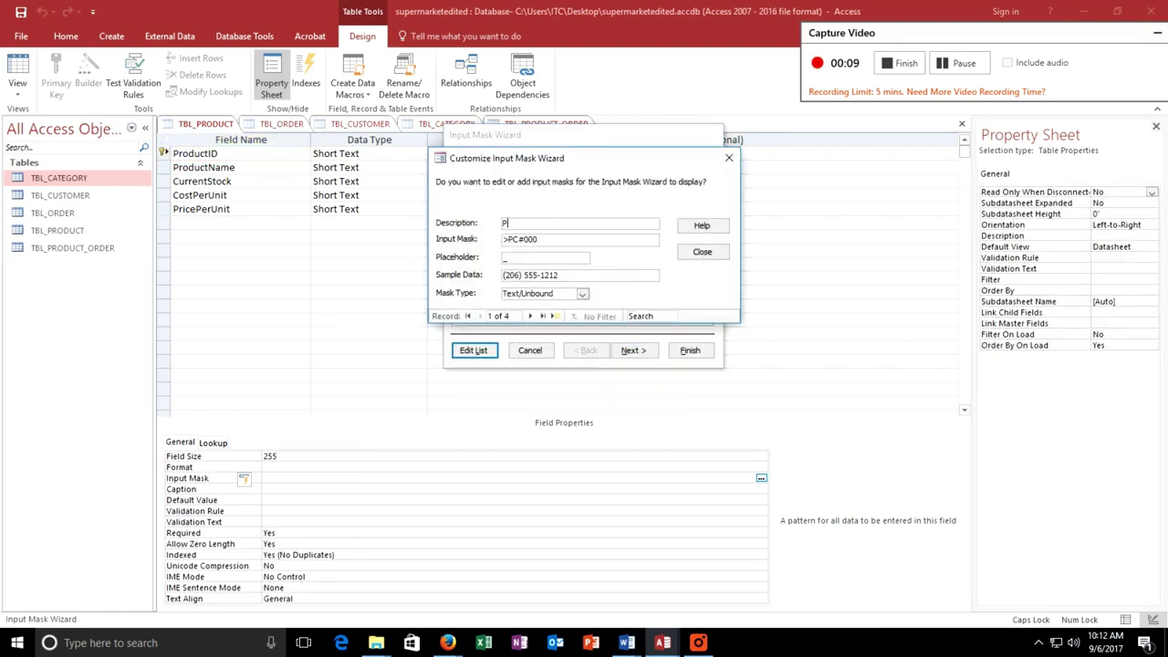
type("DUCTID")
left_click_drag(539, 239, 503, 239)
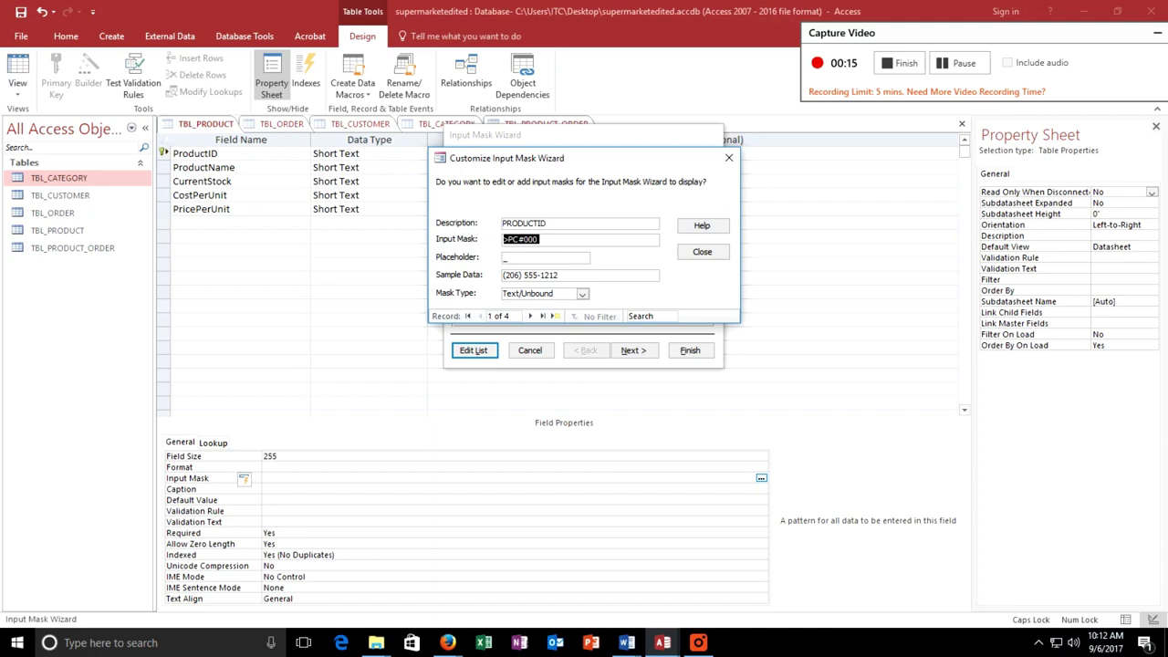
key("BackSpace")
type("P>L000")
left_click(728, 158)
- Apply the PRODUCTID mask, test it with PB004, store data with symbols, and finish
left_click(548, 313)
type("PF001")
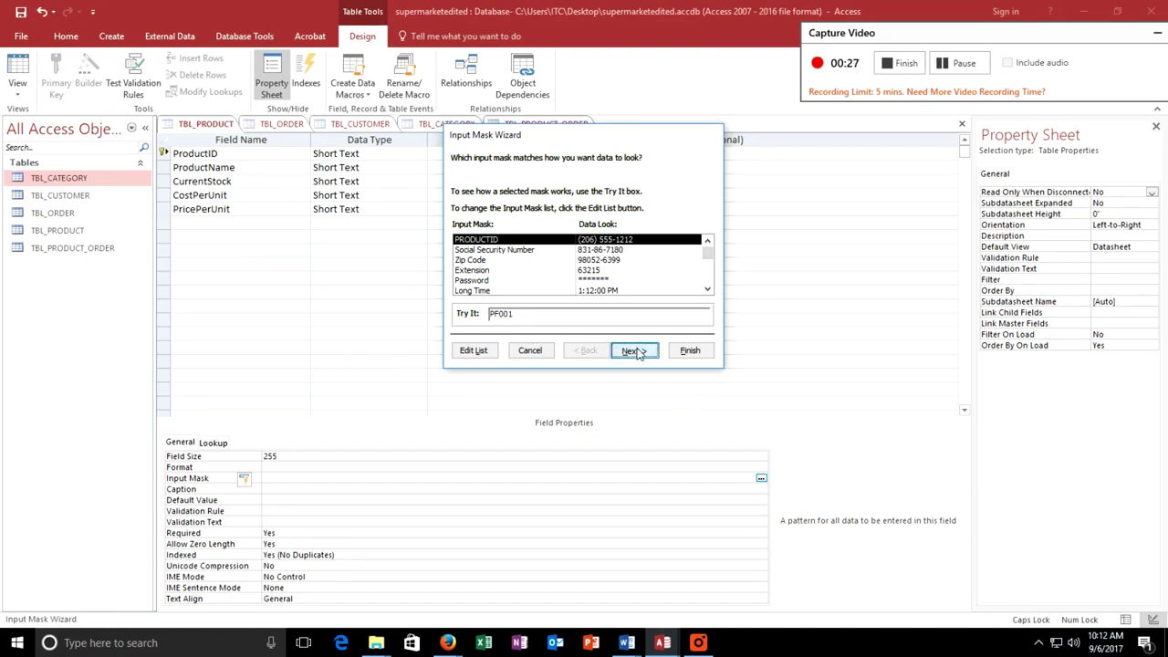
left_click(633, 350)
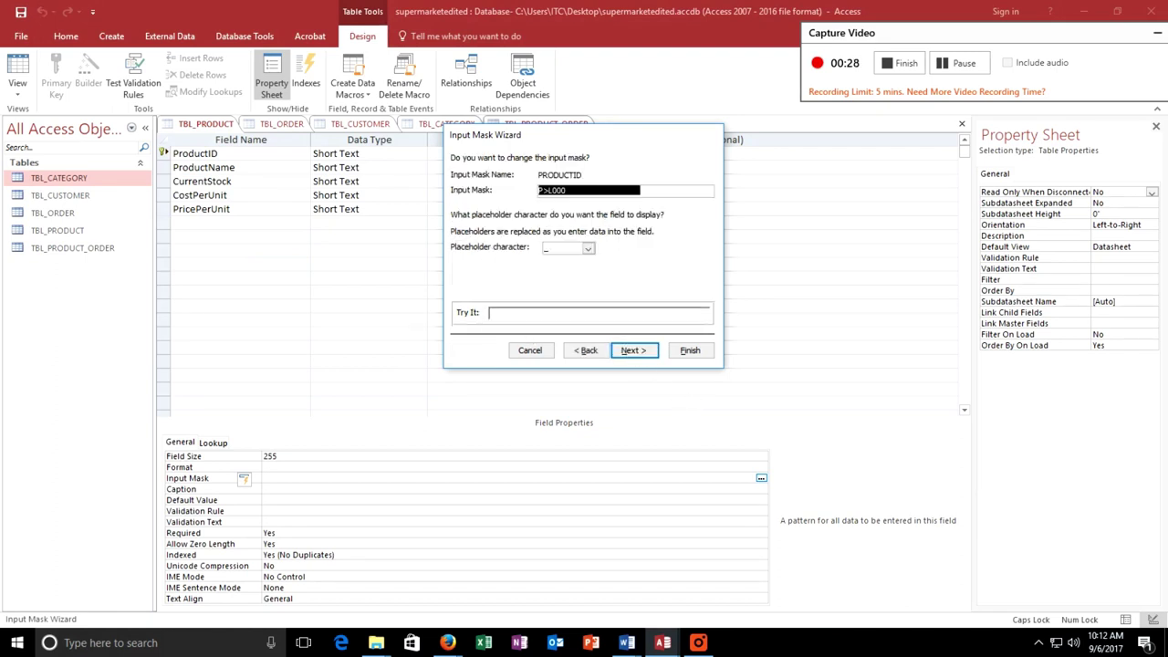
left_click(500, 312)
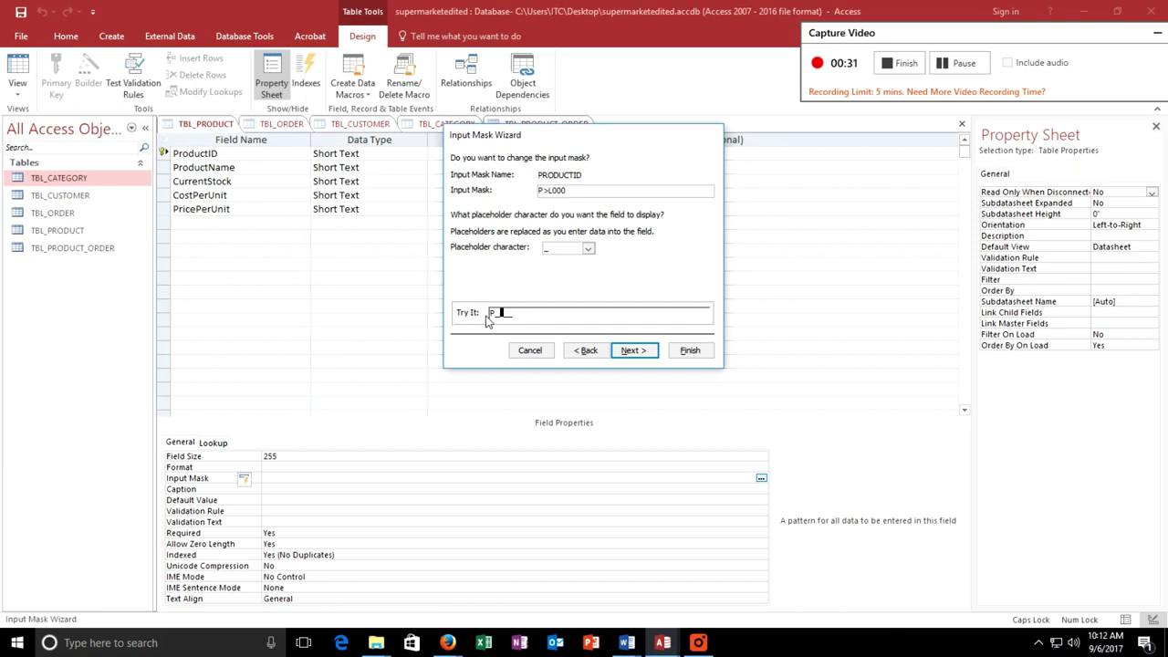
type("B004")
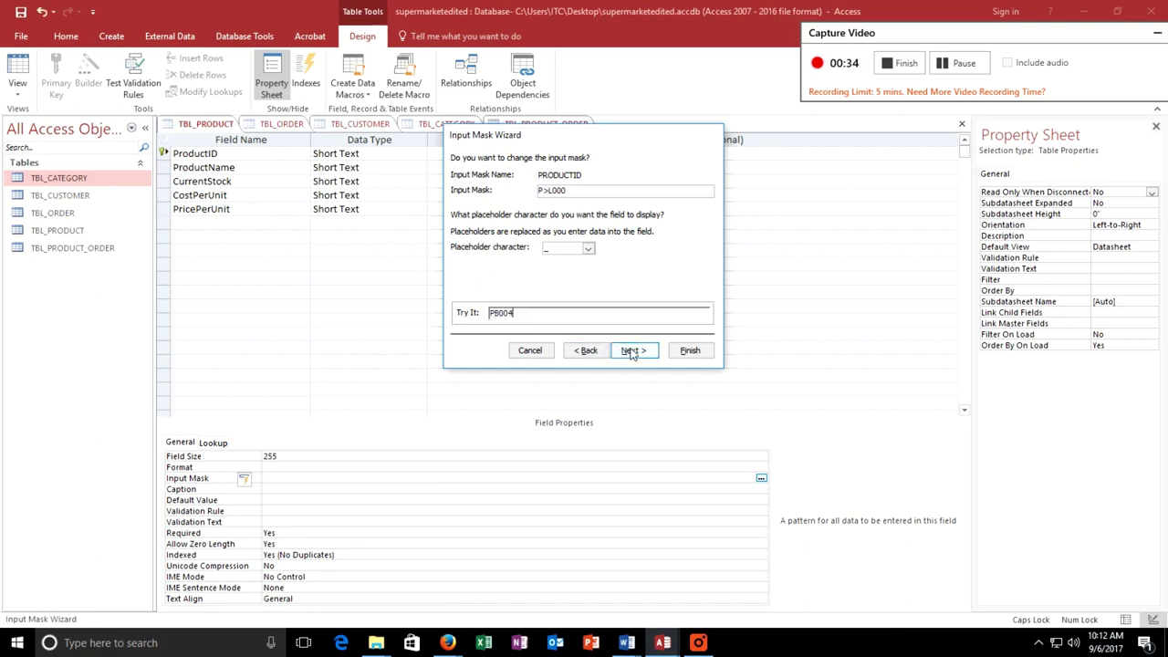
left_click(633, 350)
left_click(470, 180)
left_click(634, 350)
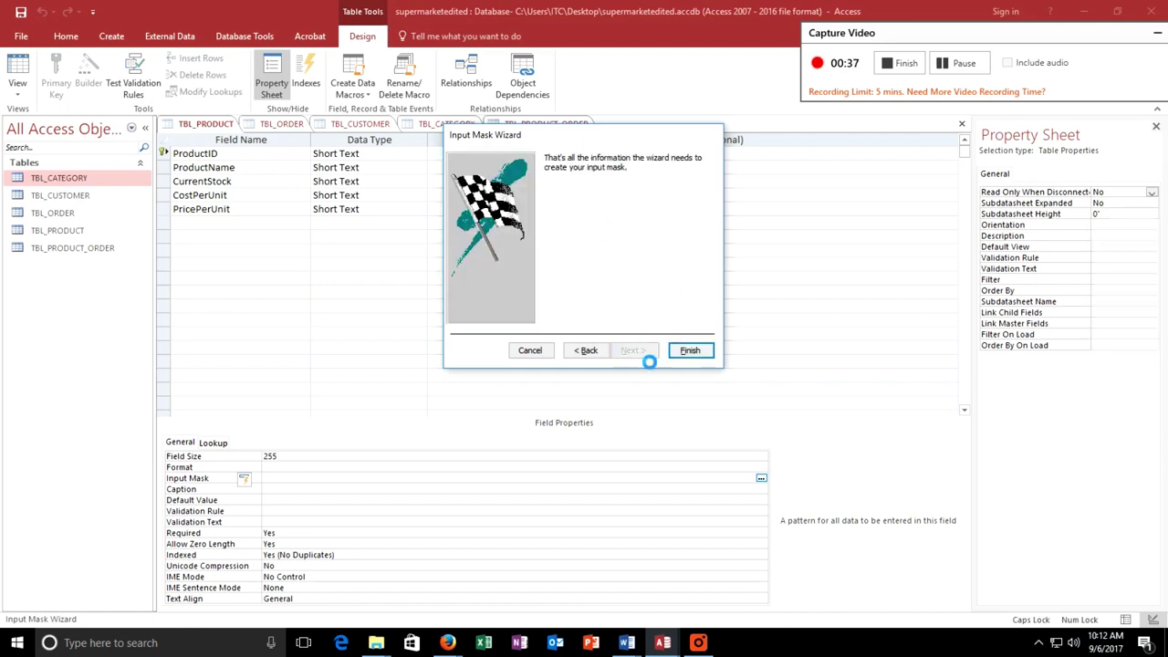
left_click(689, 350)
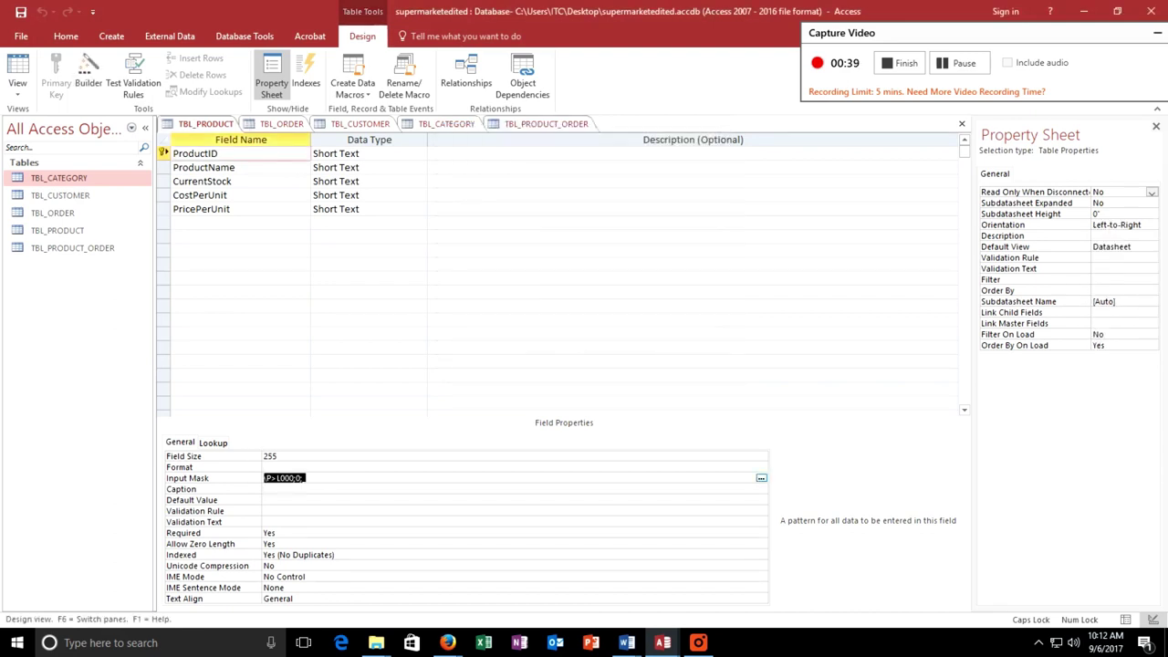
- Enter product IDs PG006 and PH004 in TBL_PRODUCT's datasheet, then select ProductName's Field Size
right_click(202, 123)
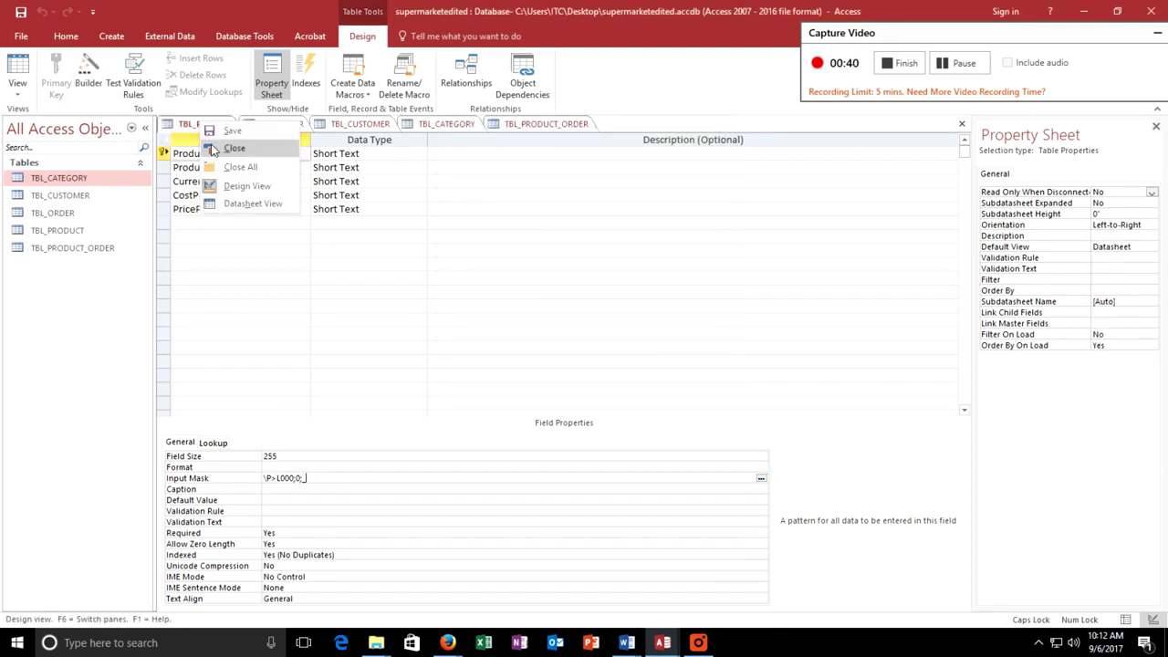
left_click(246, 205)
left_click(555, 364)
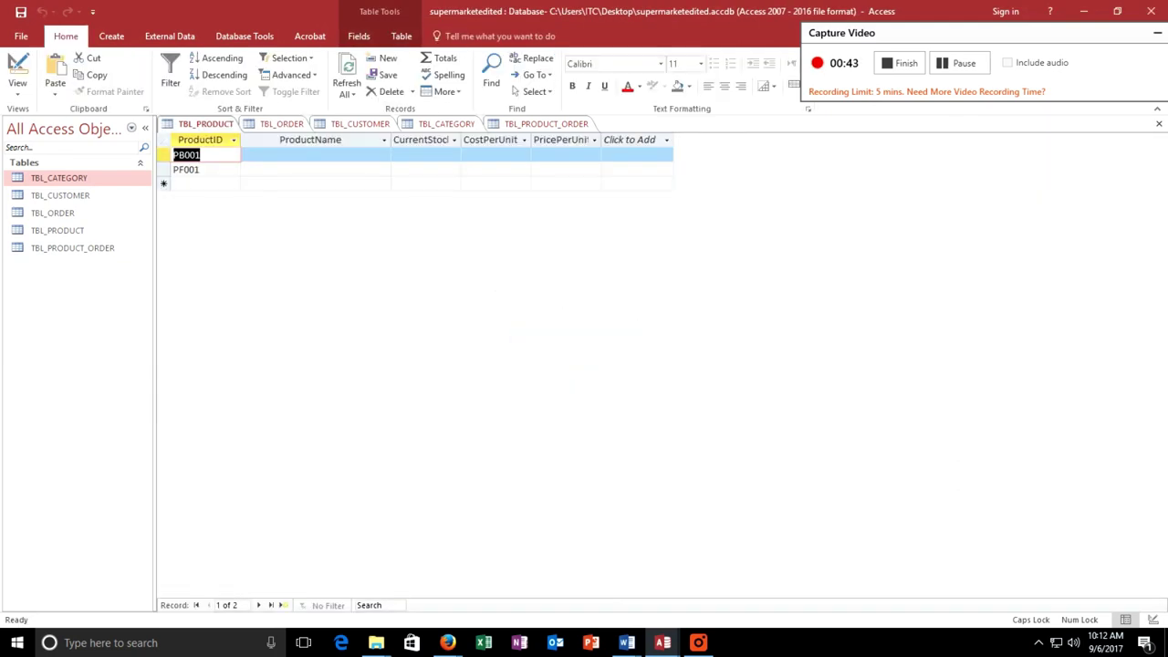
left_click(186, 184)
type("P")
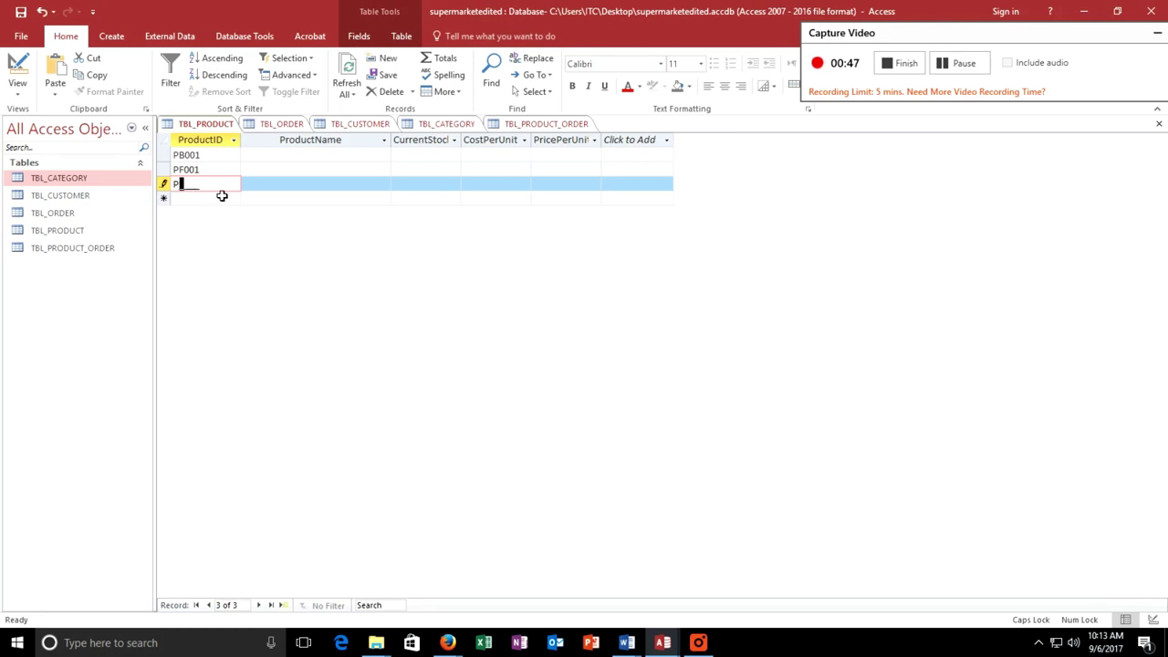
type("G006")
left_click(206, 198)
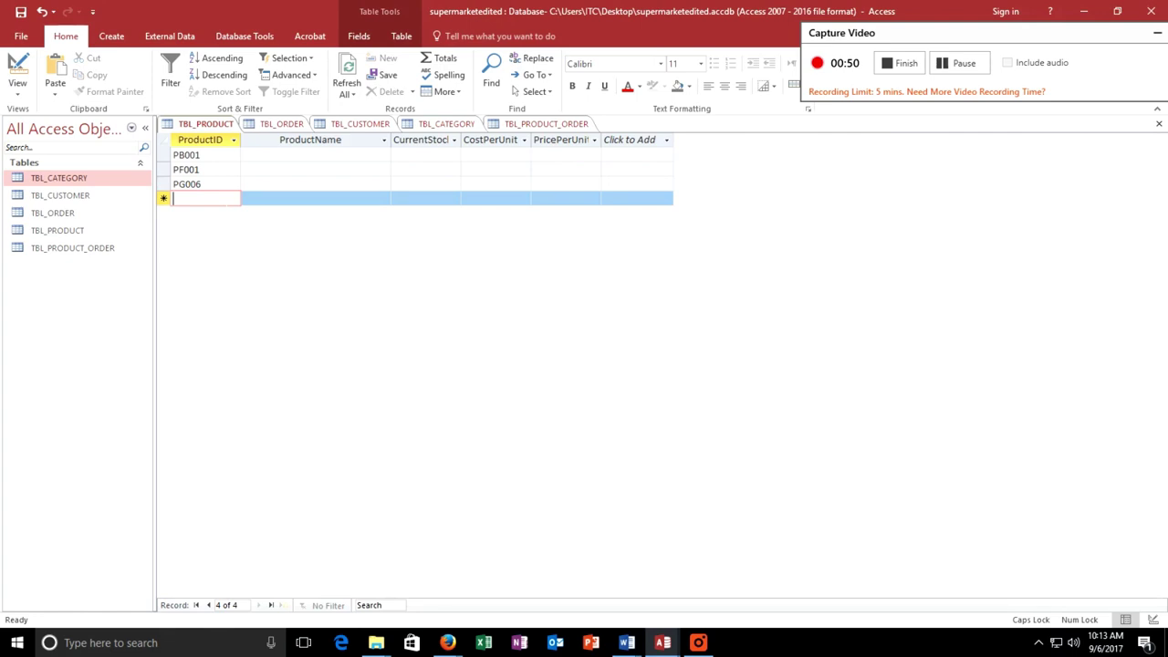
type("PH00")
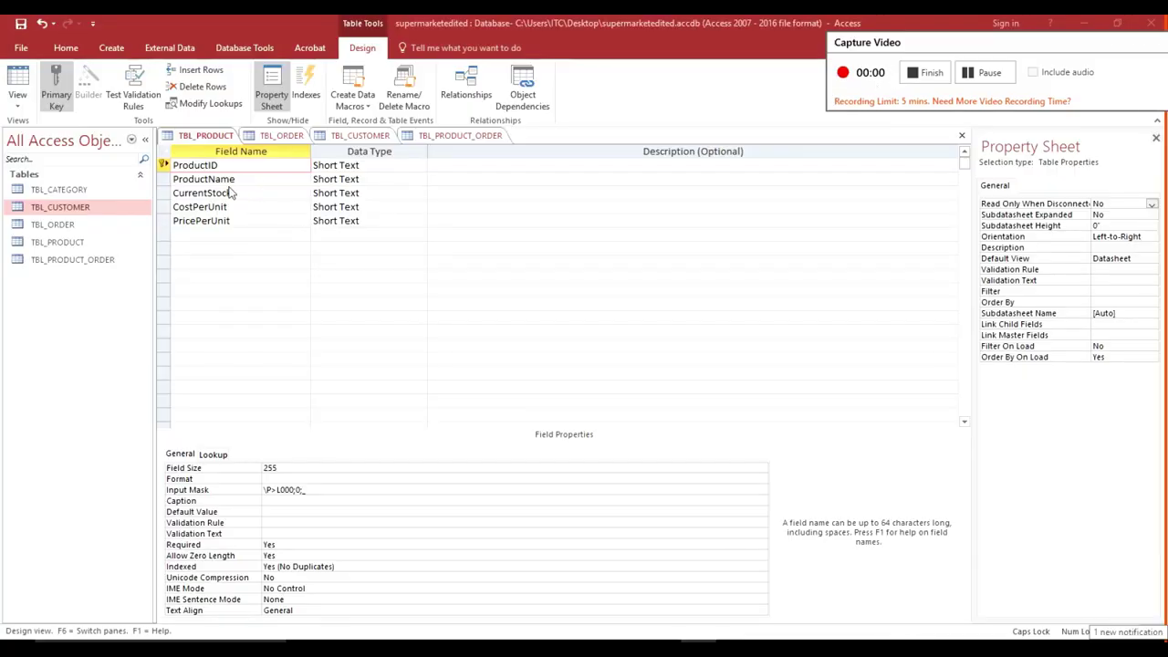
left_click(235, 179)
left_click(276, 467)
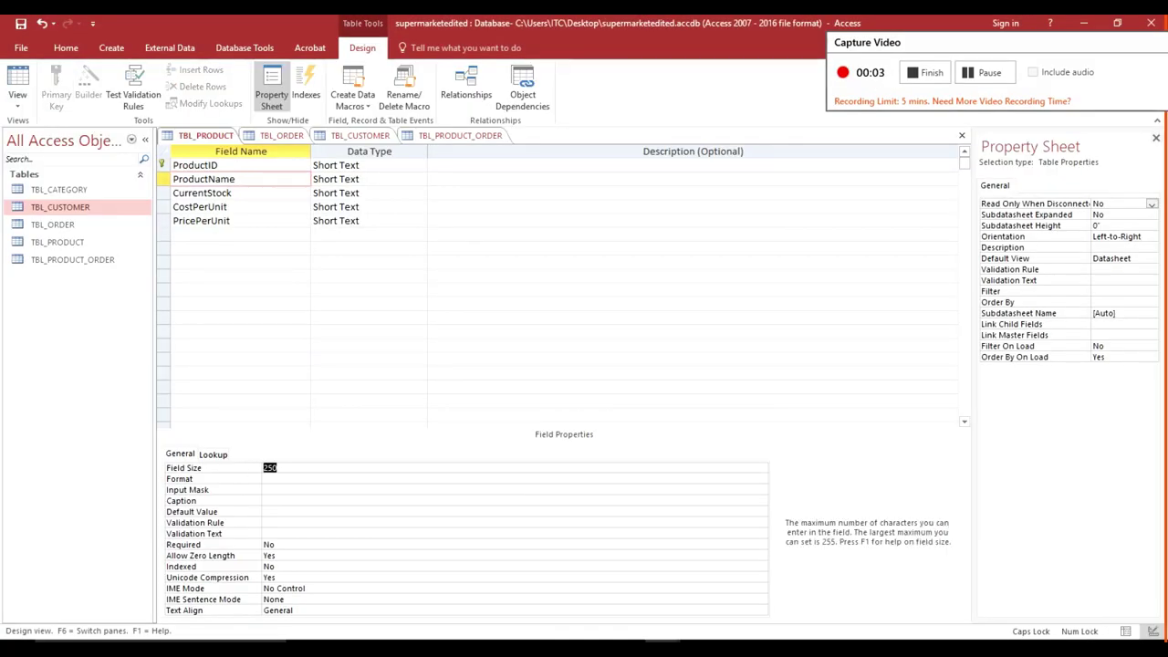
- Set ProductName's field size to 50 and add a CategoryID field below PricePerUnit
type("50")
left_click(190, 235)
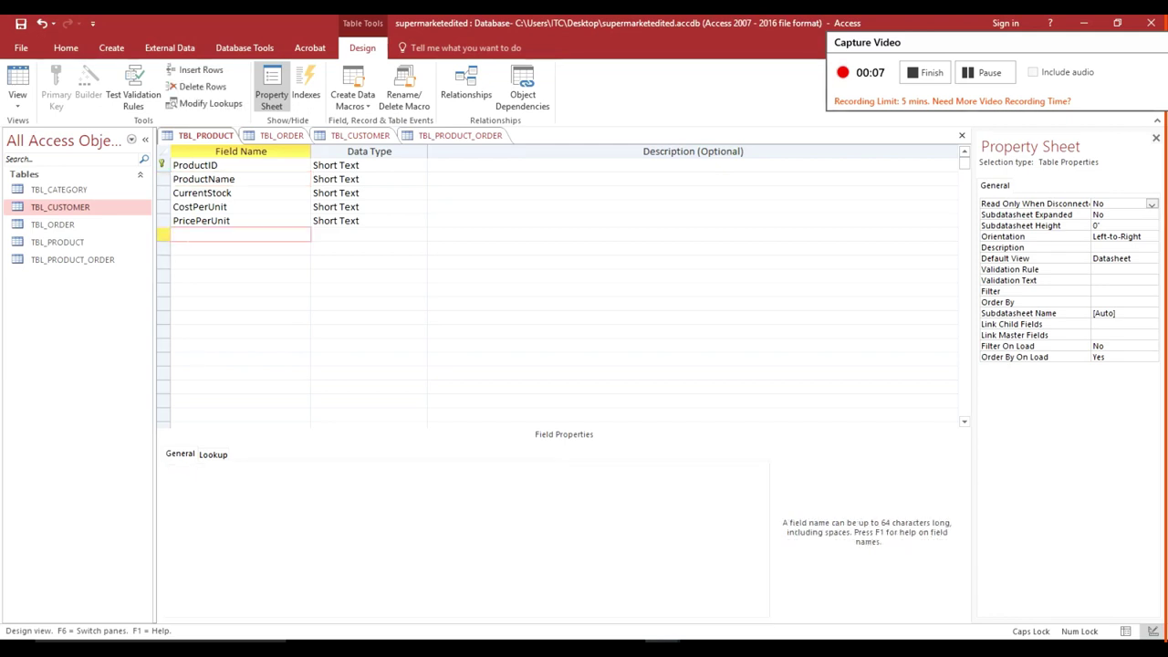
type("CATEGORYID")
key("BackSpace")
key("BackSpace")
key("BackSpace")
key("BackSpace")
key("BackSpace")
key("BackSpace")
key("BackSpace")
key("Caps_Lock")
type("ate")
type("gory")
key("Caps_Lock")
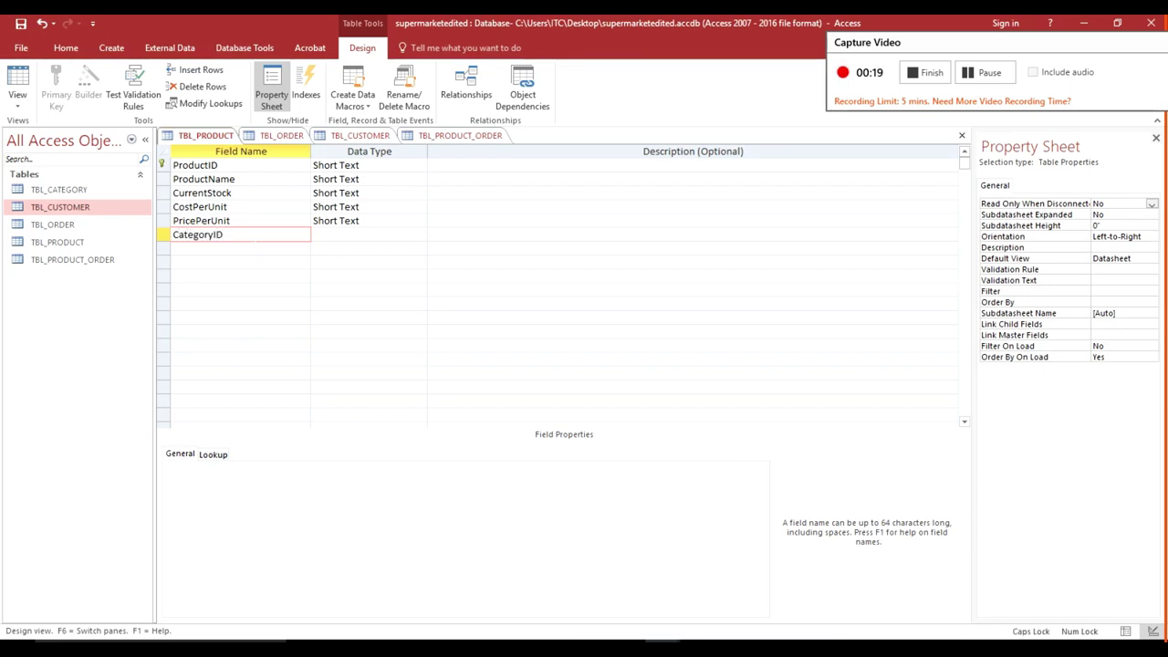
left_click(420, 234)
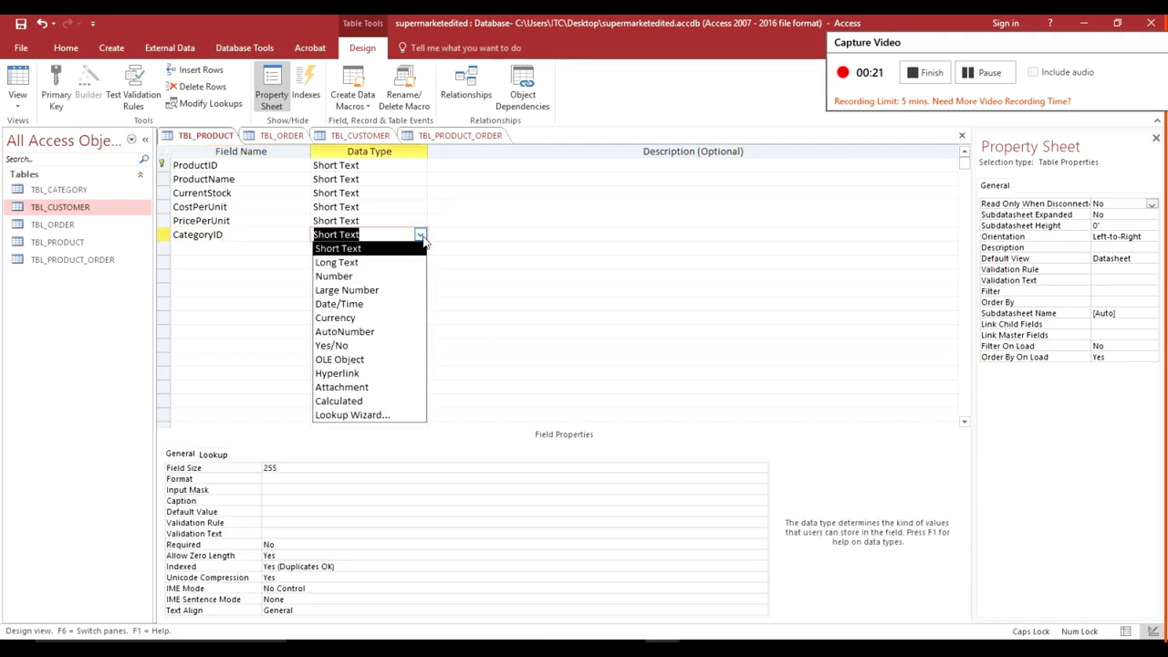
- Make CategoryID a lookup of TBL_CATEGORY's CategoryID, sorted by CategoryID
left_click(347, 413)
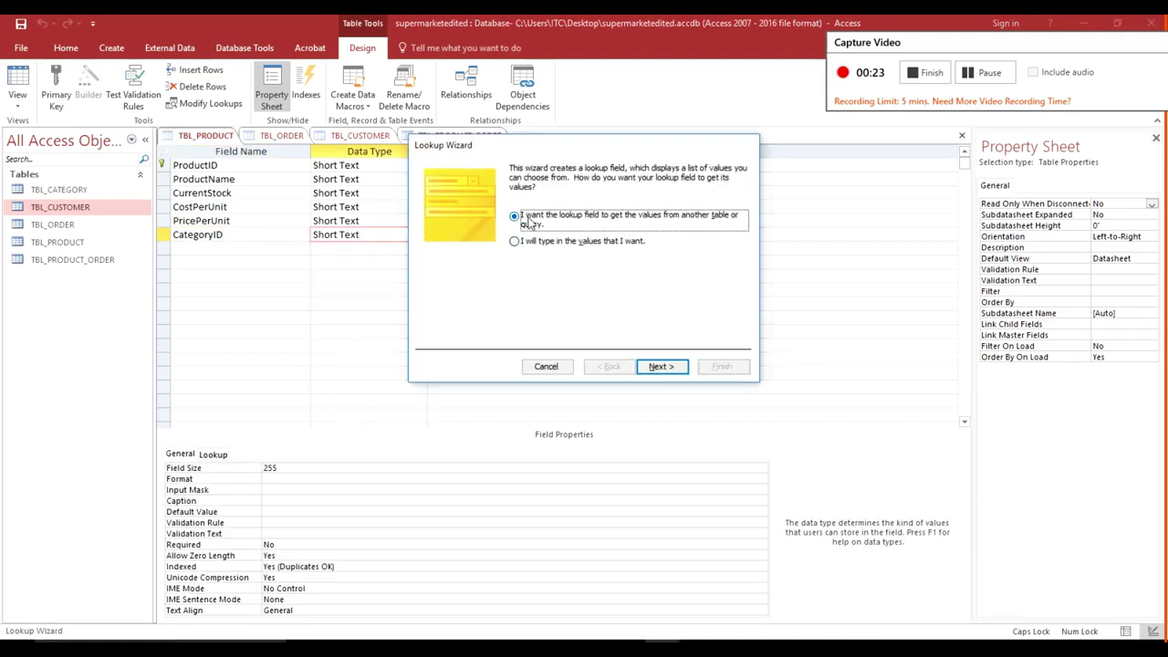
left_click(658, 370)
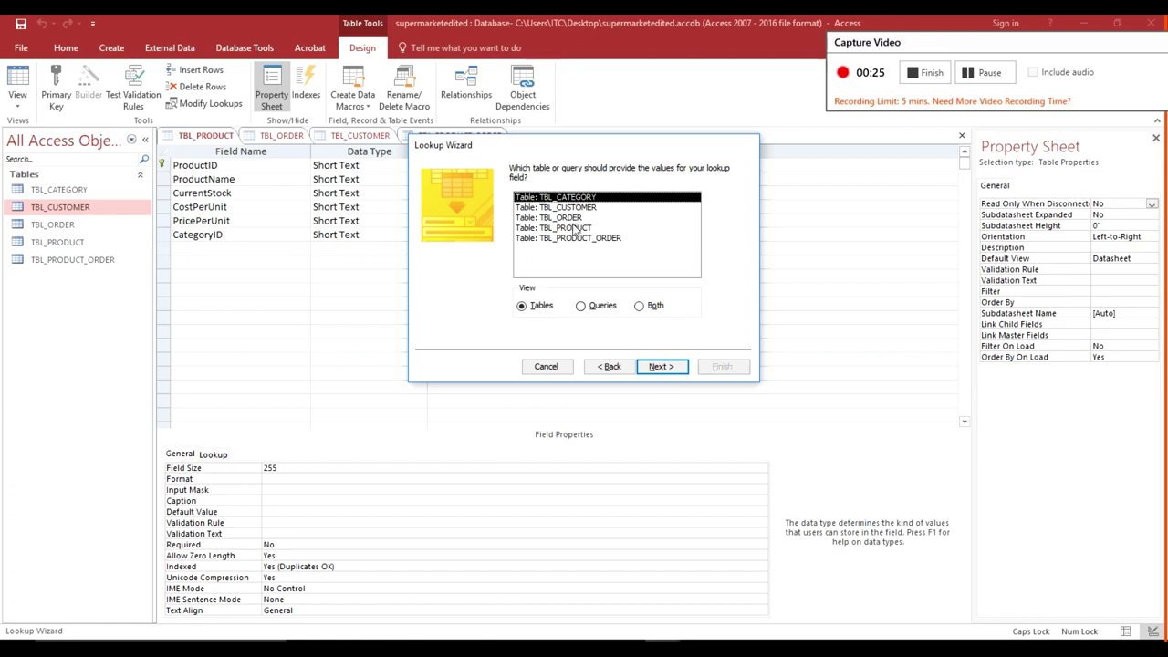
left_click(665, 368)
left_click(558, 273)
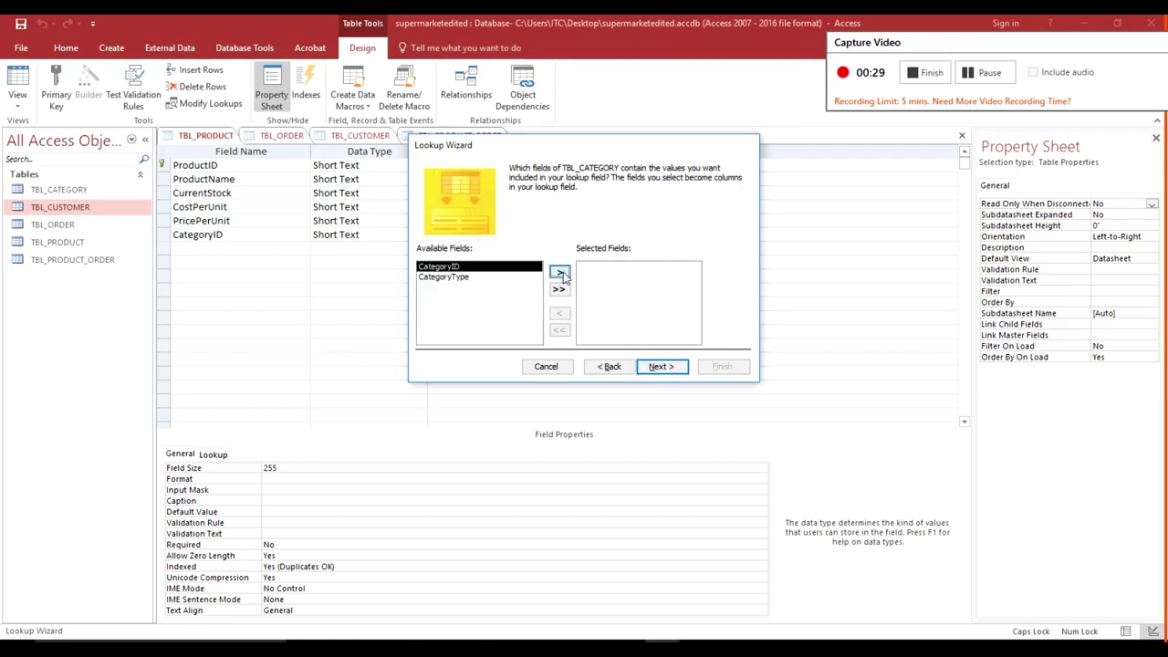
left_click(663, 369)
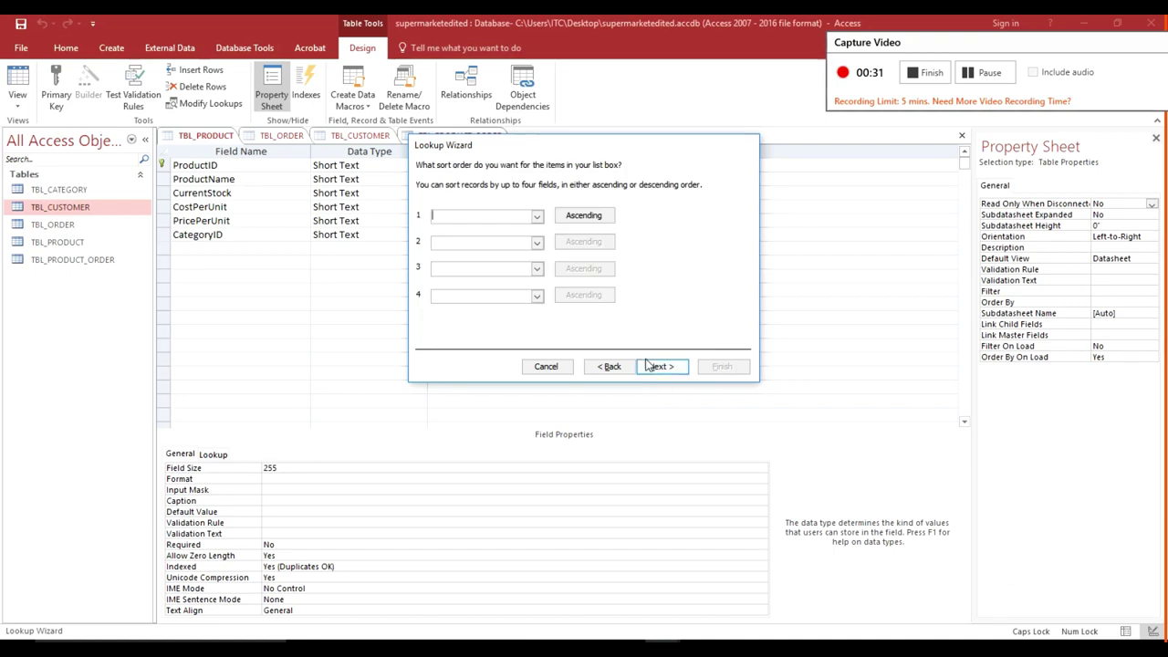
left_click(537, 216)
left_click(461, 229)
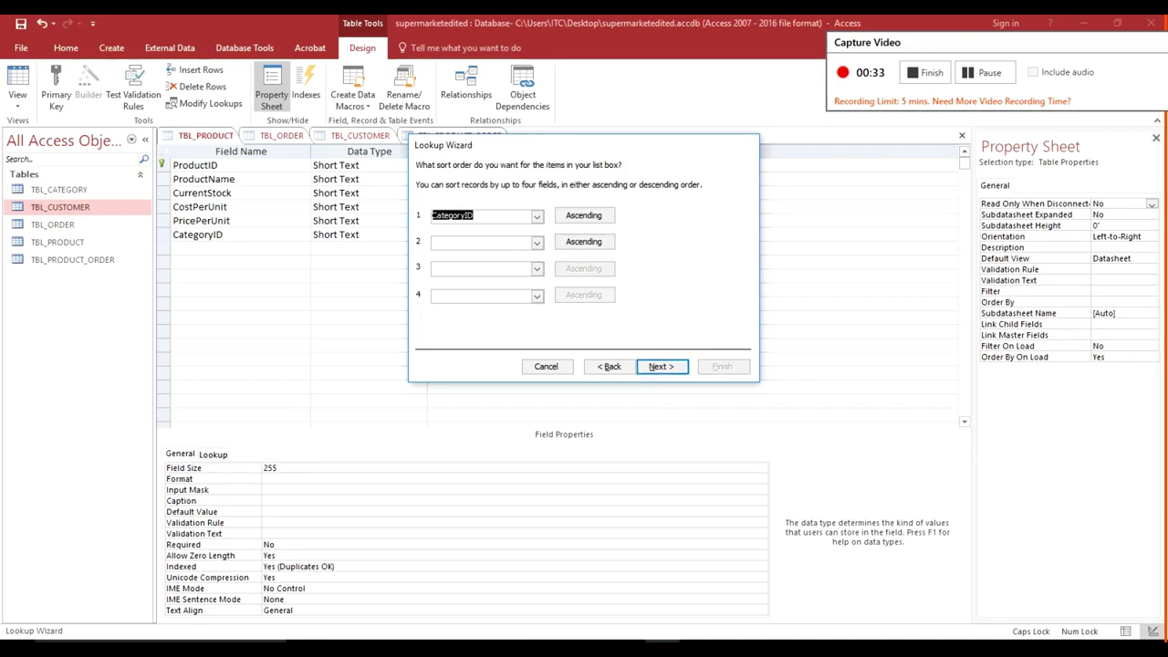
- Finish the CategoryID lookup field and save TBL_PRODUCT
left_click(661, 367)
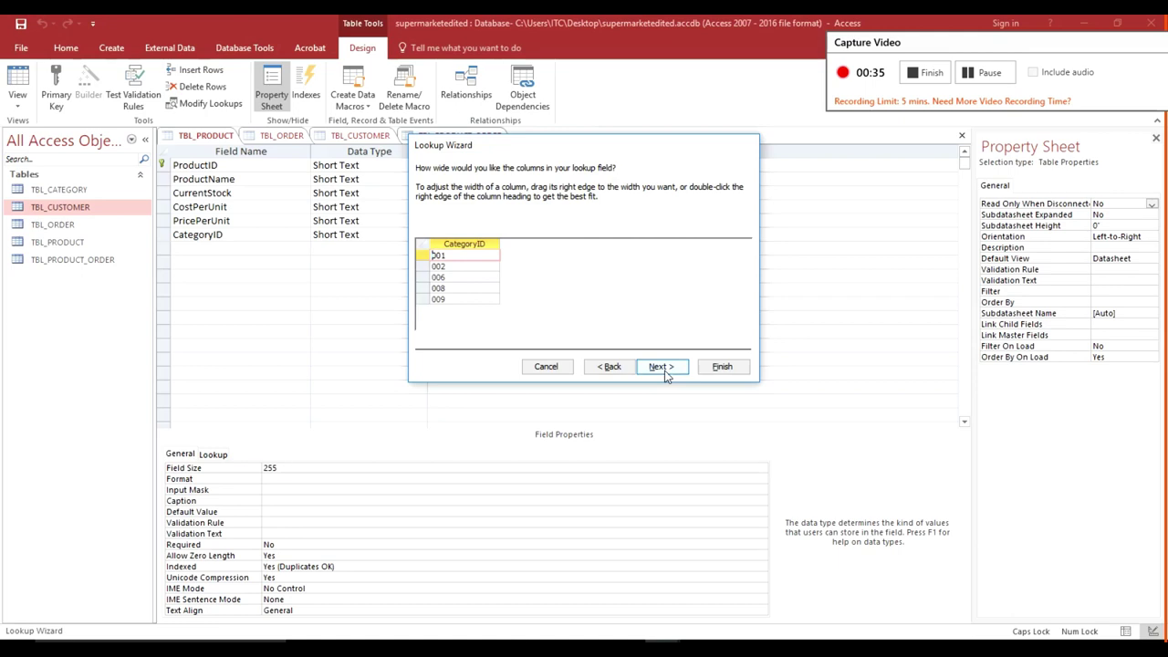
left_click(663, 370)
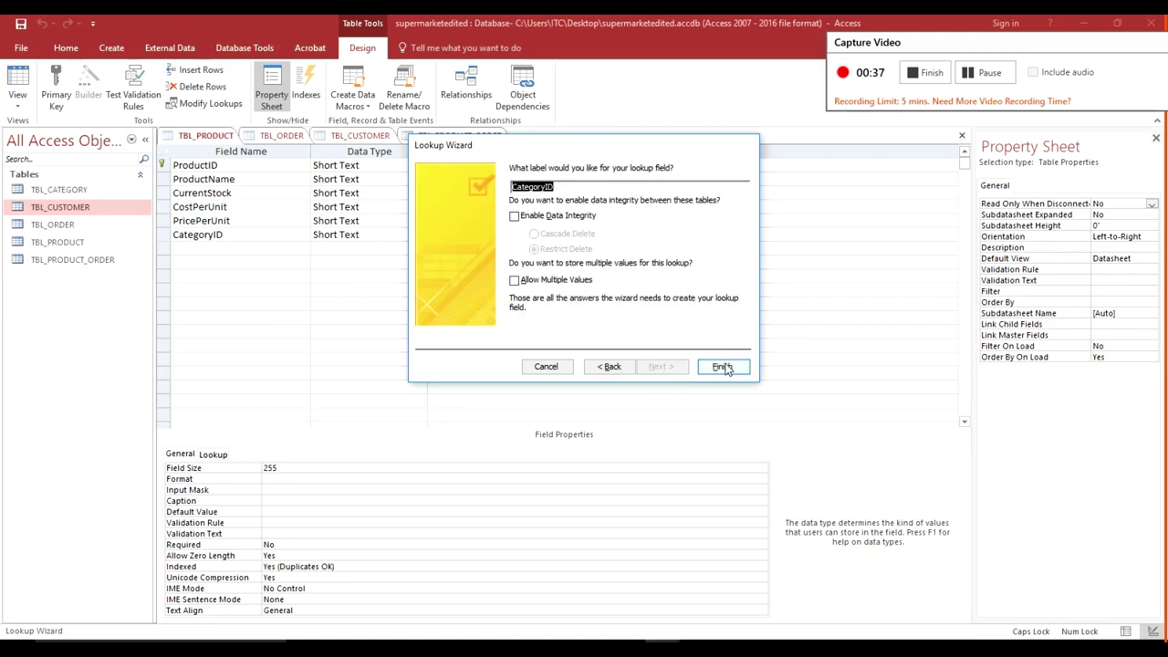
left_click(722, 367)
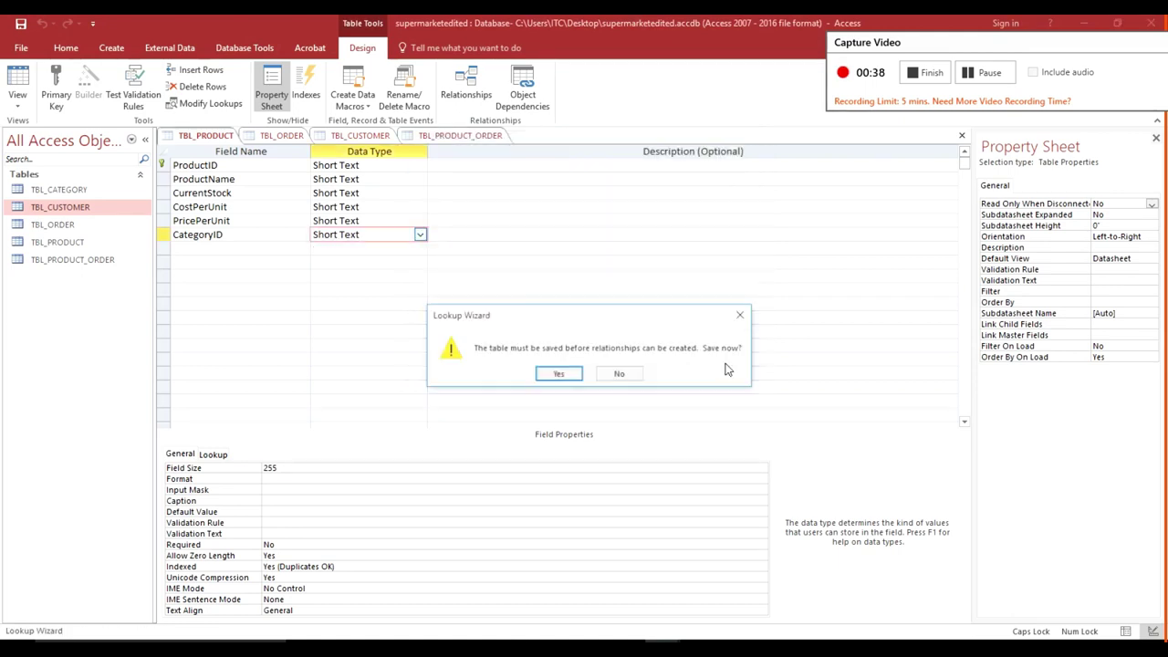
left_click(558, 375)
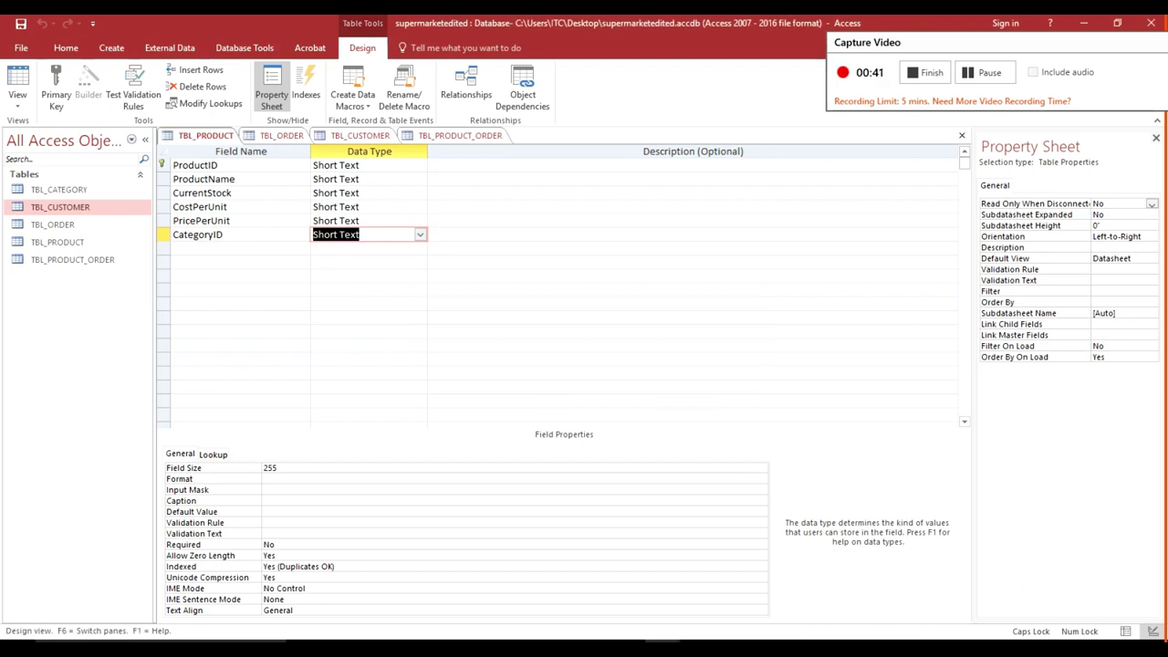
left_click(223, 220)
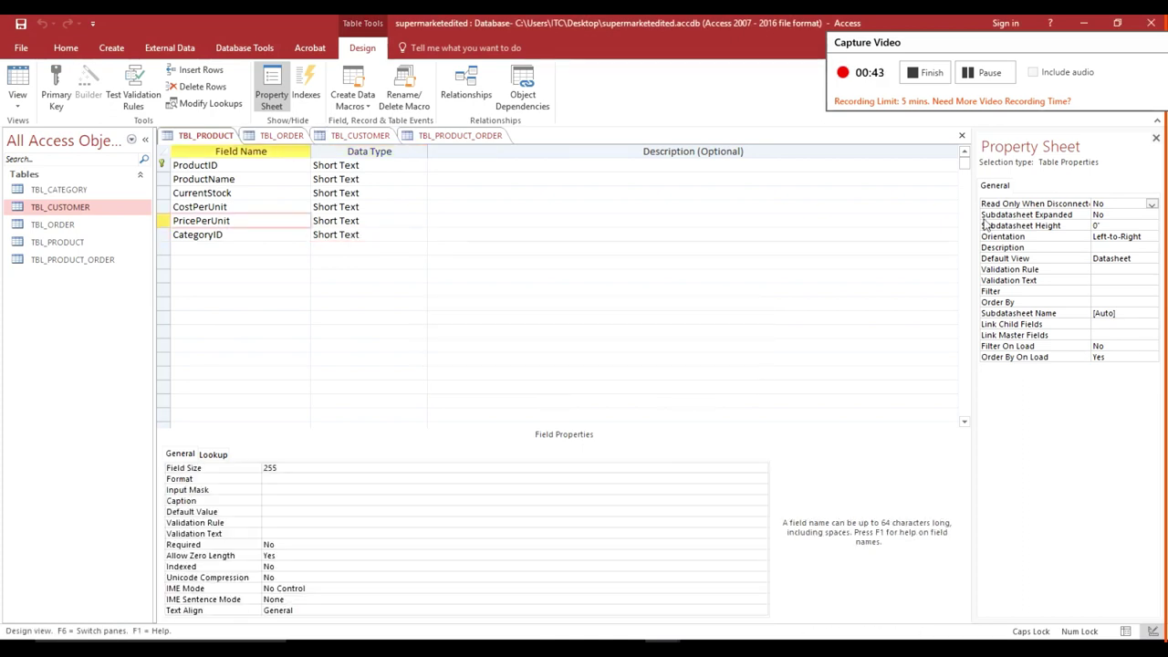
left_click(937, 75)
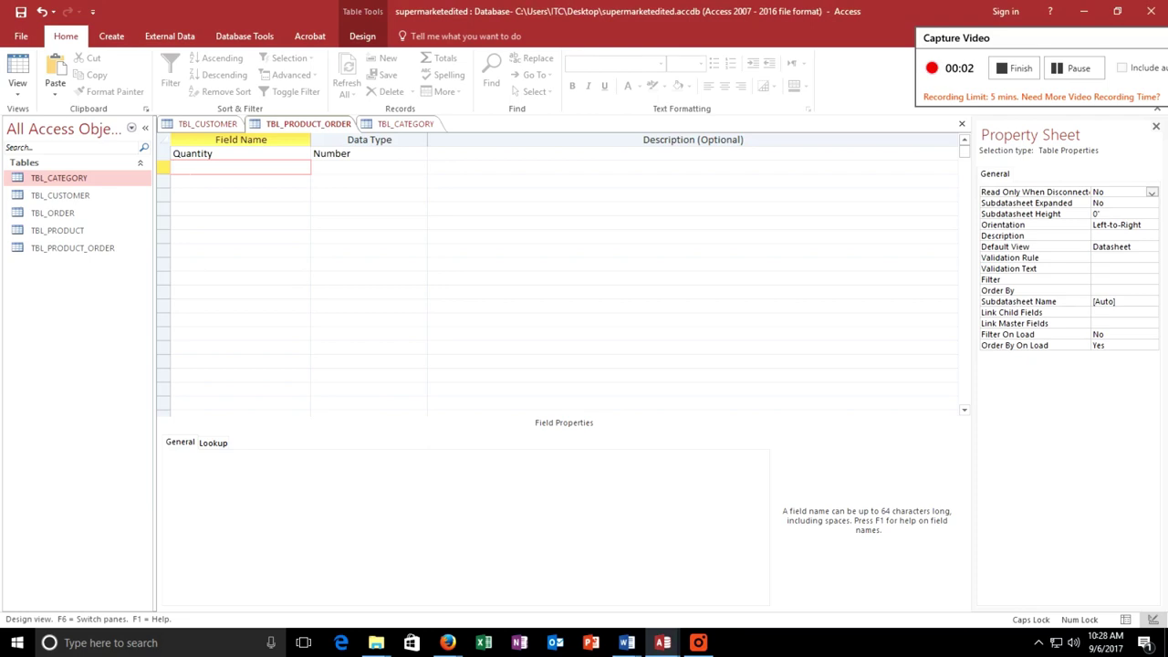
- Name a new field ProductID in TBL_PRODUCT_ORDER
key("Caps_Lock")
type("Product")
key("Caps_Lock")
key("Tab")
- Make ProductID a lookup of TBL_PRODUCT's ProductID values and save the table
left_click(417, 167)
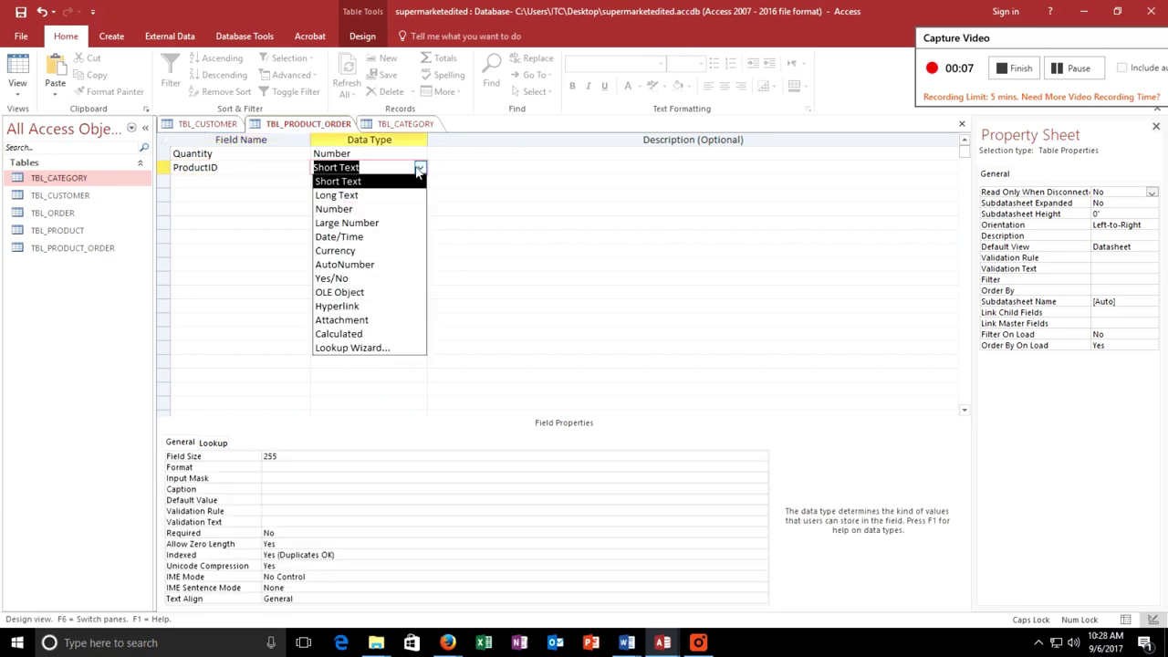
left_click(336, 358)
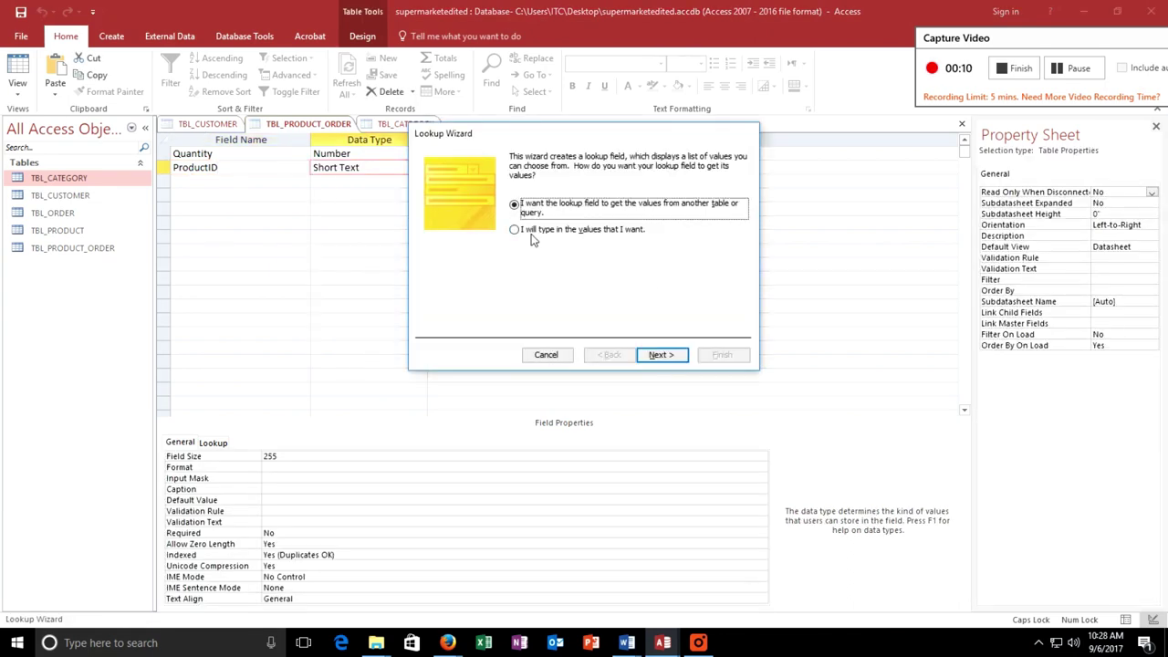
left_click(661, 355)
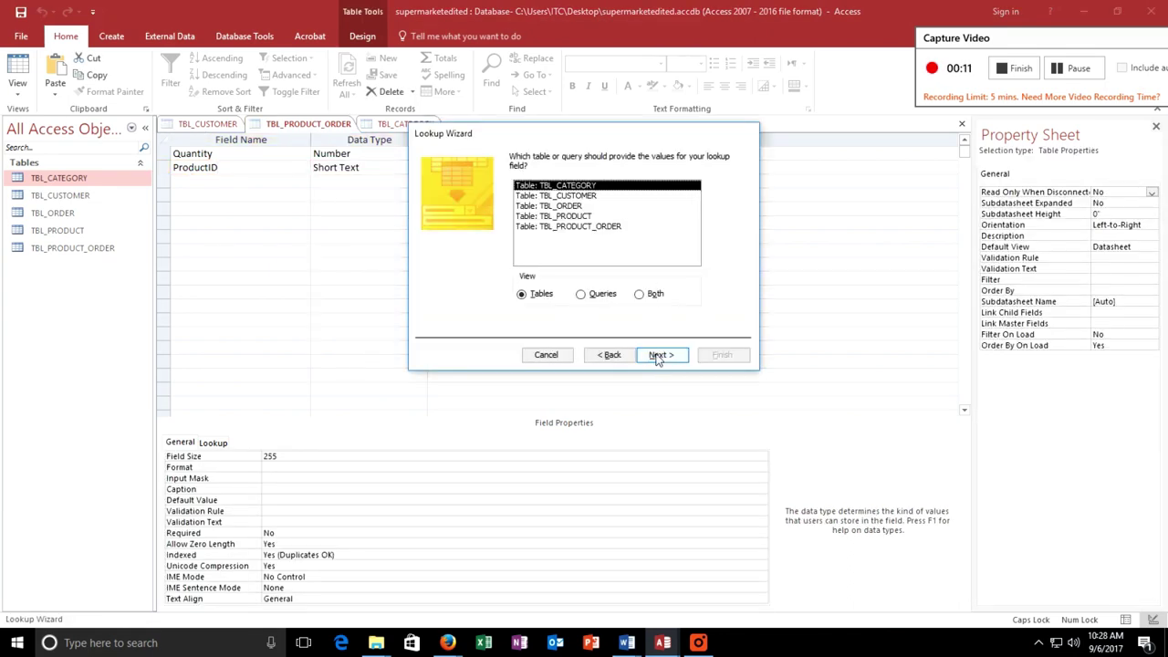
left_click(584, 216)
left_click(663, 355)
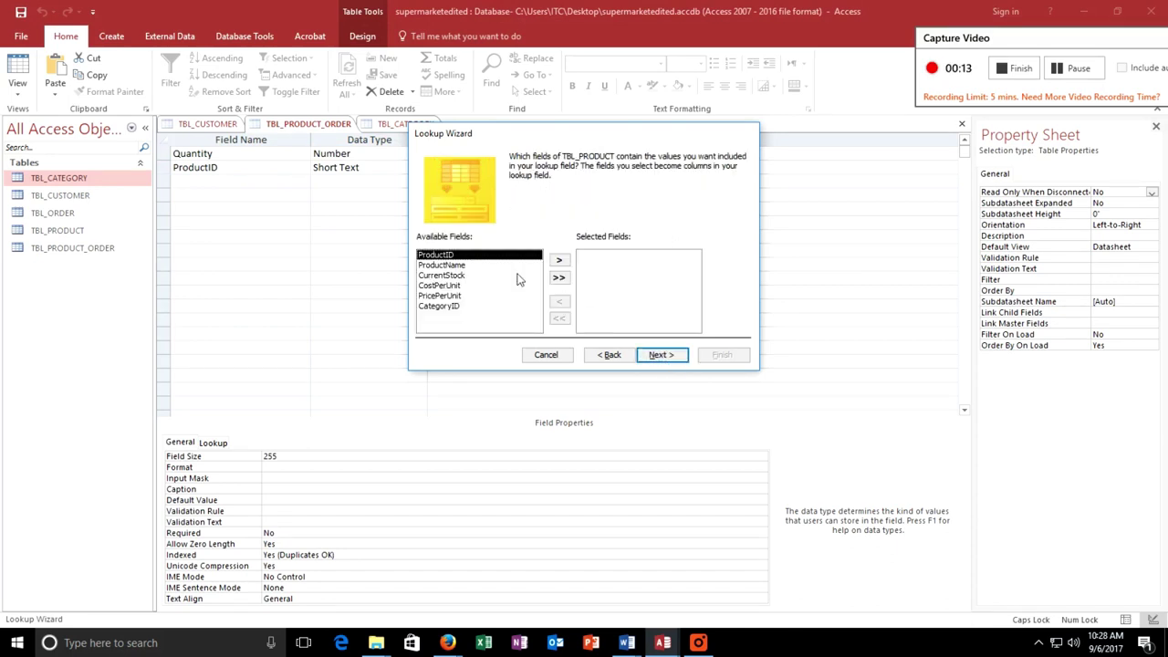
left_click(559, 260)
left_click(663, 356)
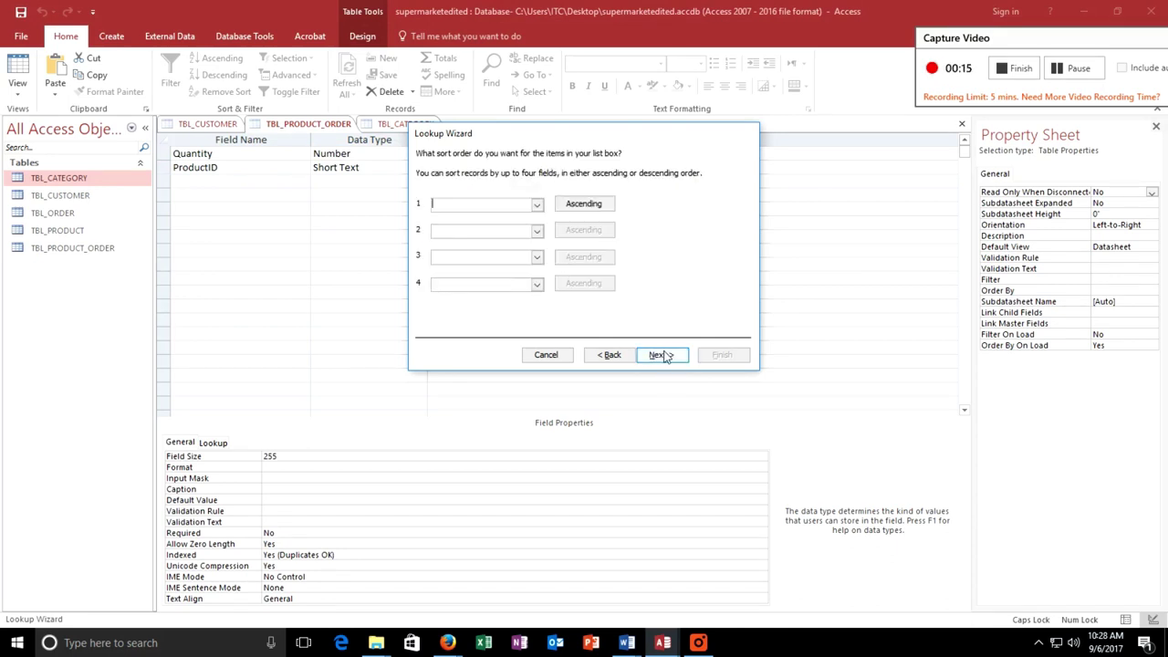
left_click(663, 356)
left_click(663, 357)
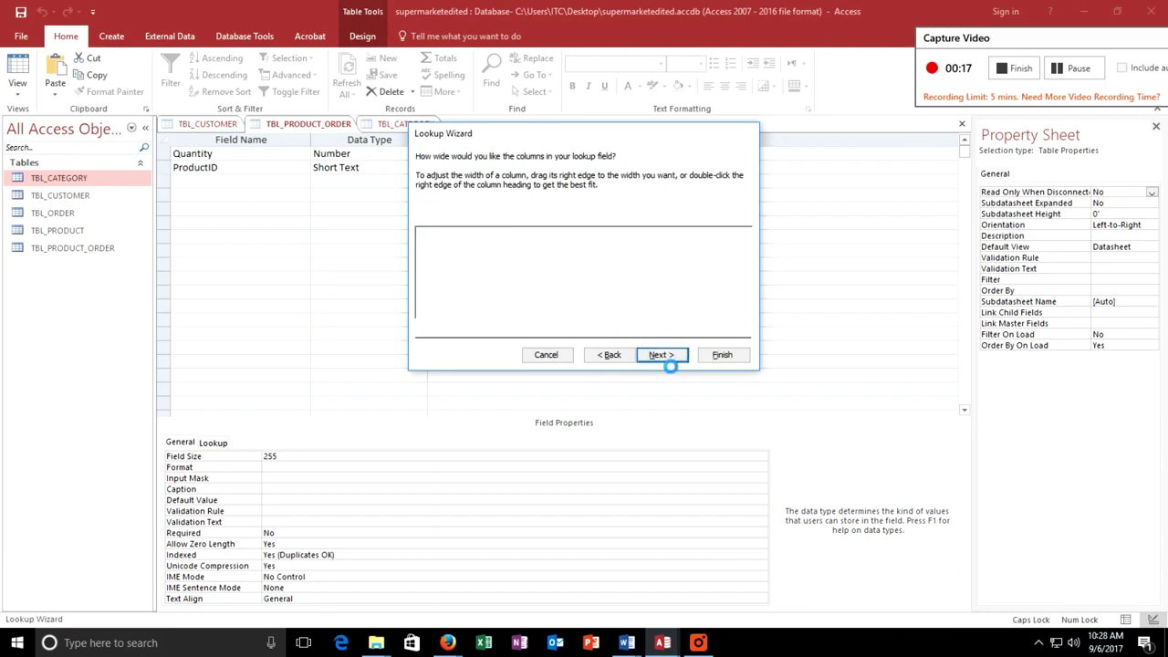
left_click(722, 355)
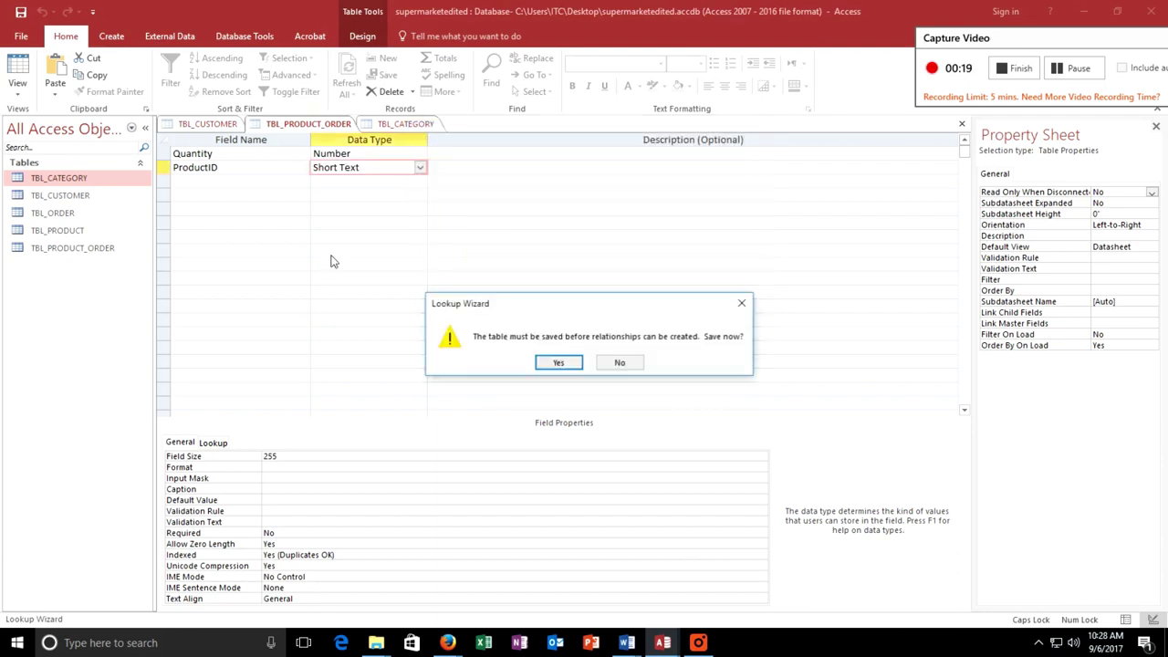
left_click(555, 363)
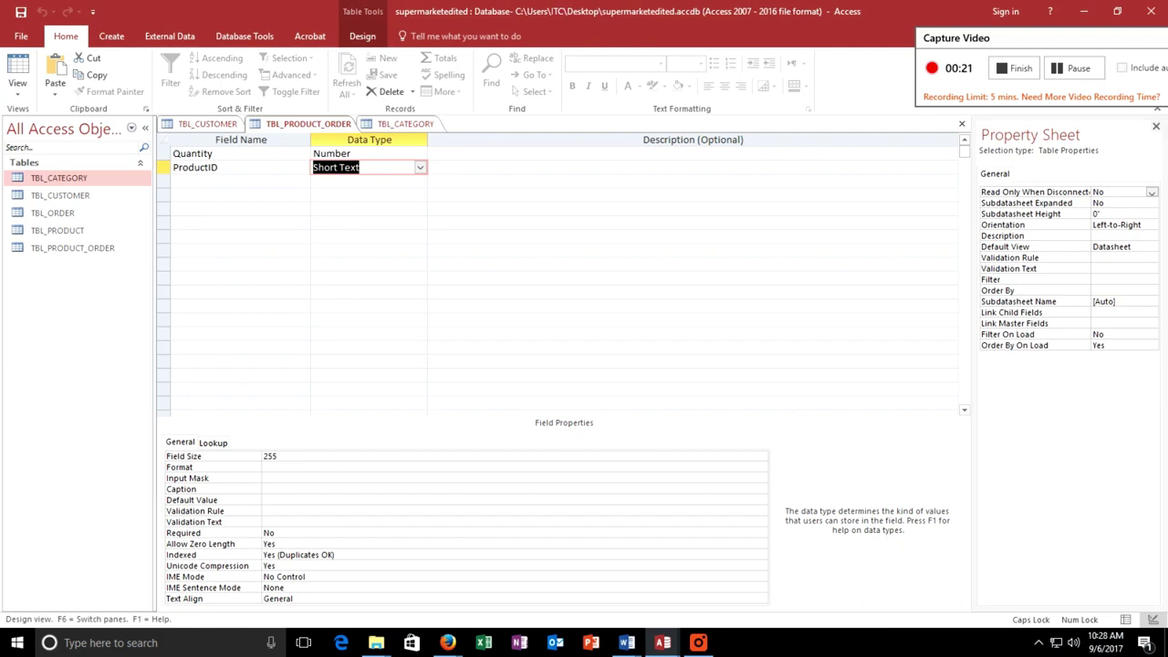
- Add a field named OrderID in the next empty row
left_click(241, 181)
key("Caps_Lock")
type("er")
key("Caps_Lock")
type("ID")
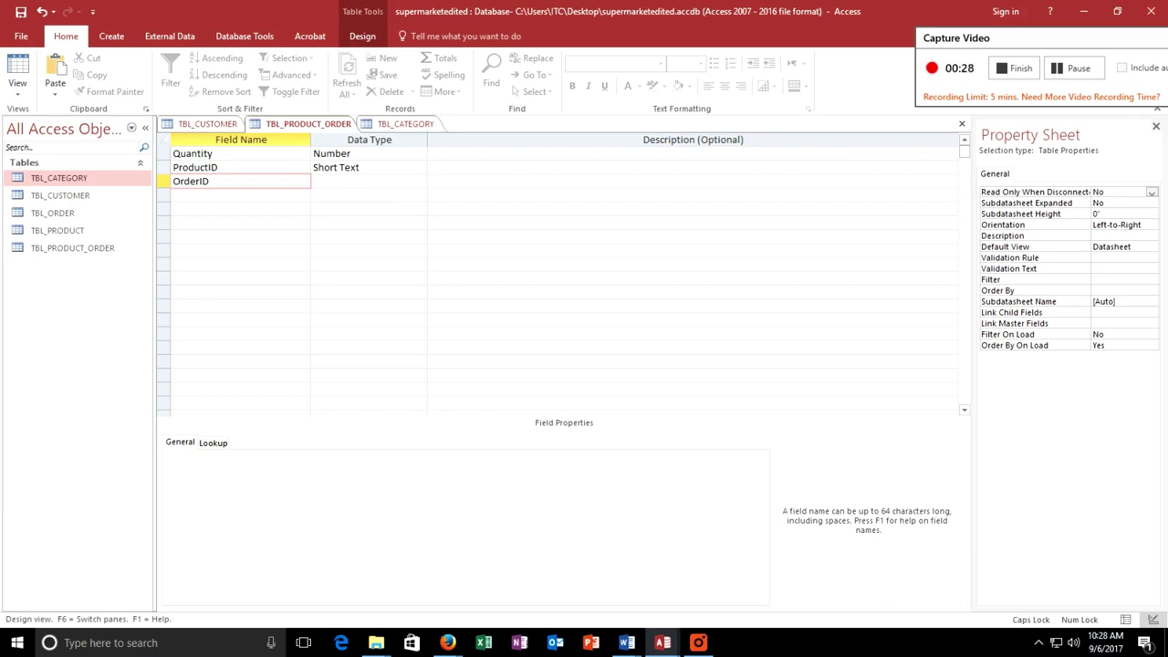
- Make OrderID a lookup of TBL_ORDER's OrderID values and save TBL_PRODUCT_ORDER
left_click(419, 181)
left_click(361, 369)
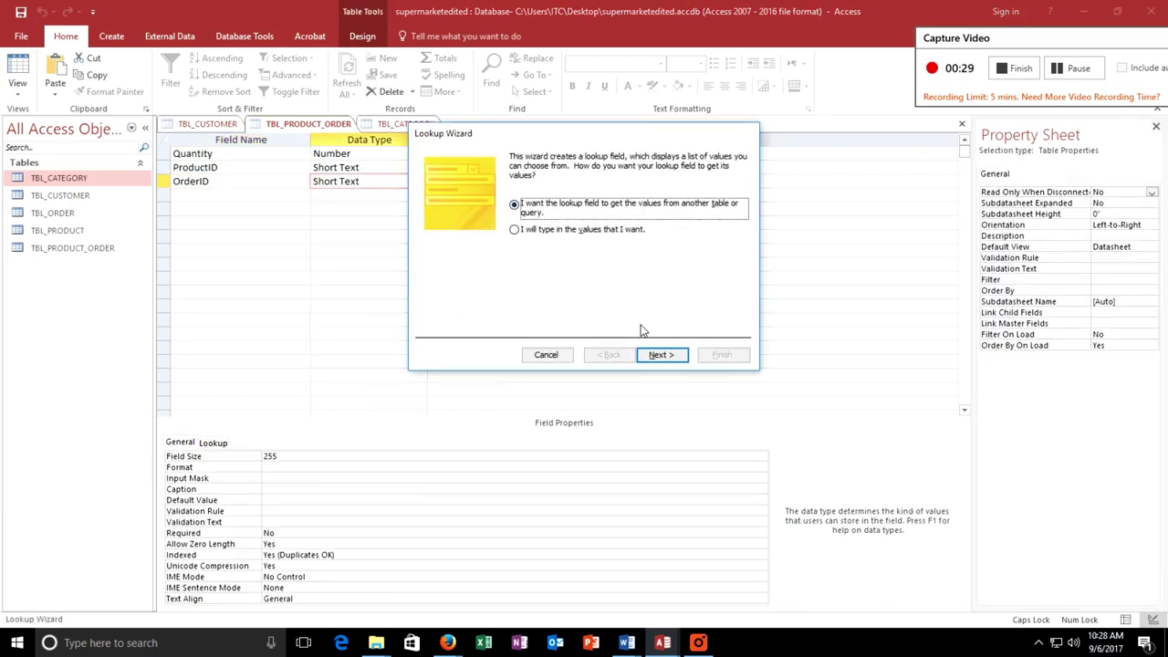
left_click(662, 355)
left_click(580, 206)
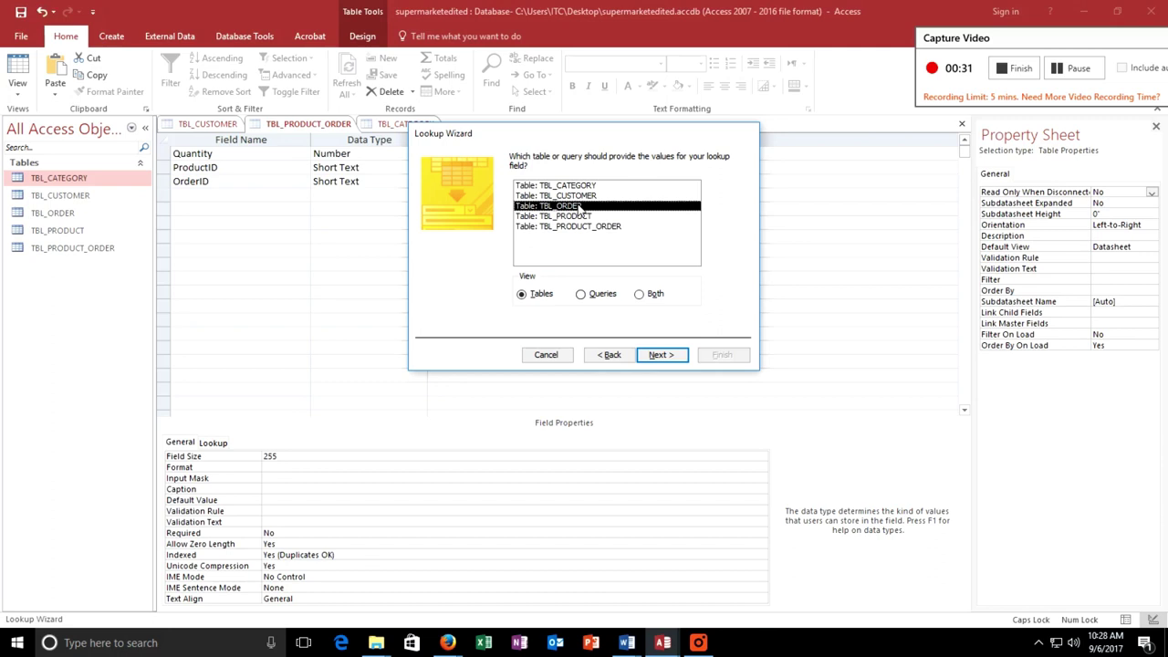
left_click(660, 355)
left_click(560, 260)
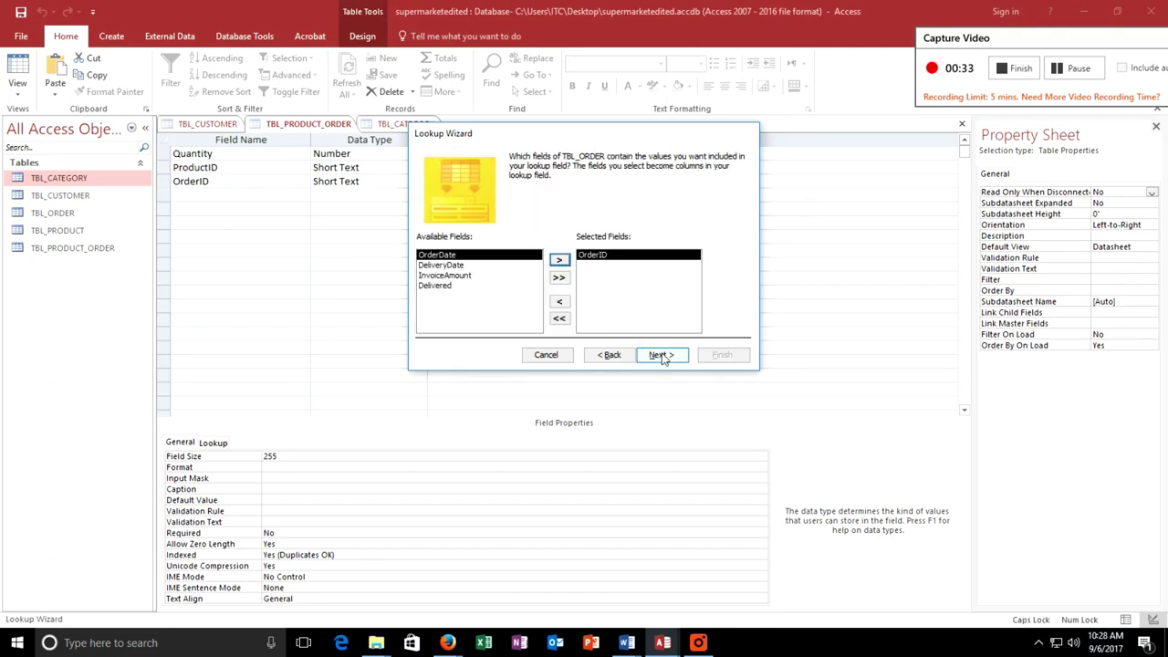
left_click(662, 355)
left_click(662, 355)
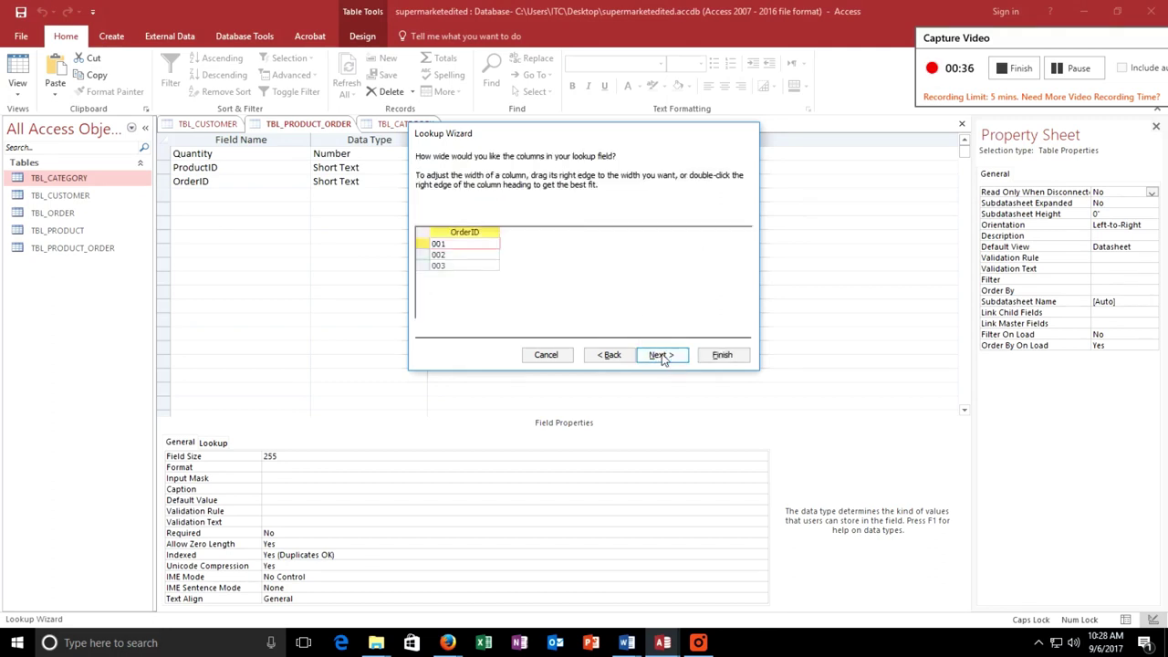
left_click(662, 355)
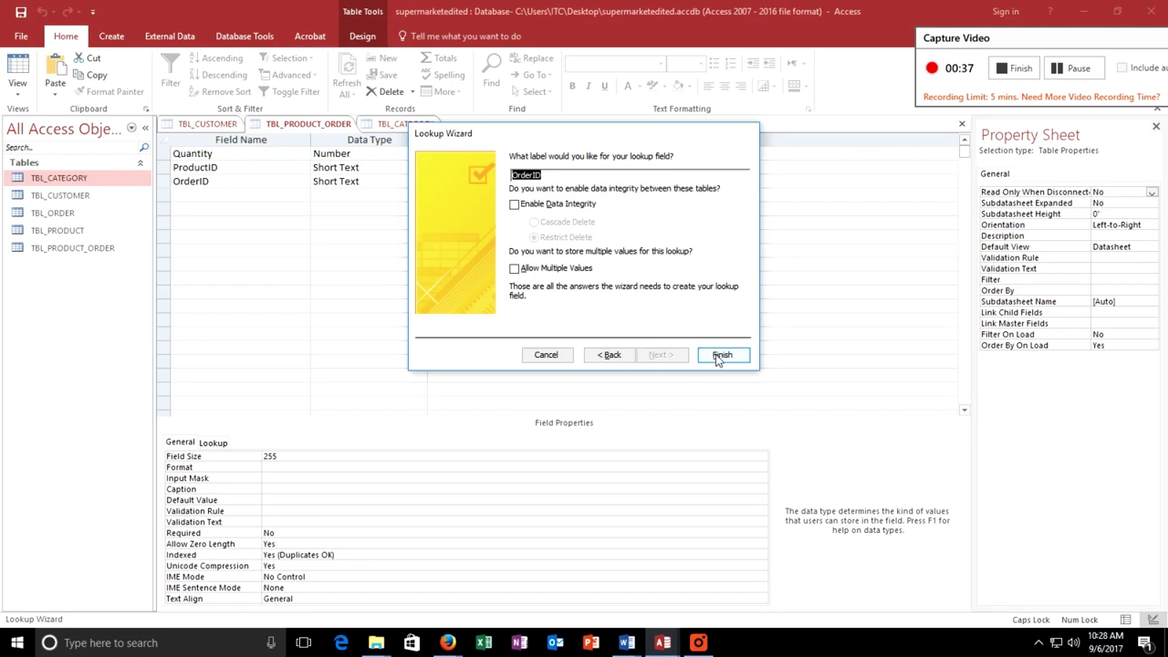
left_click(720, 355)
left_click(555, 363)
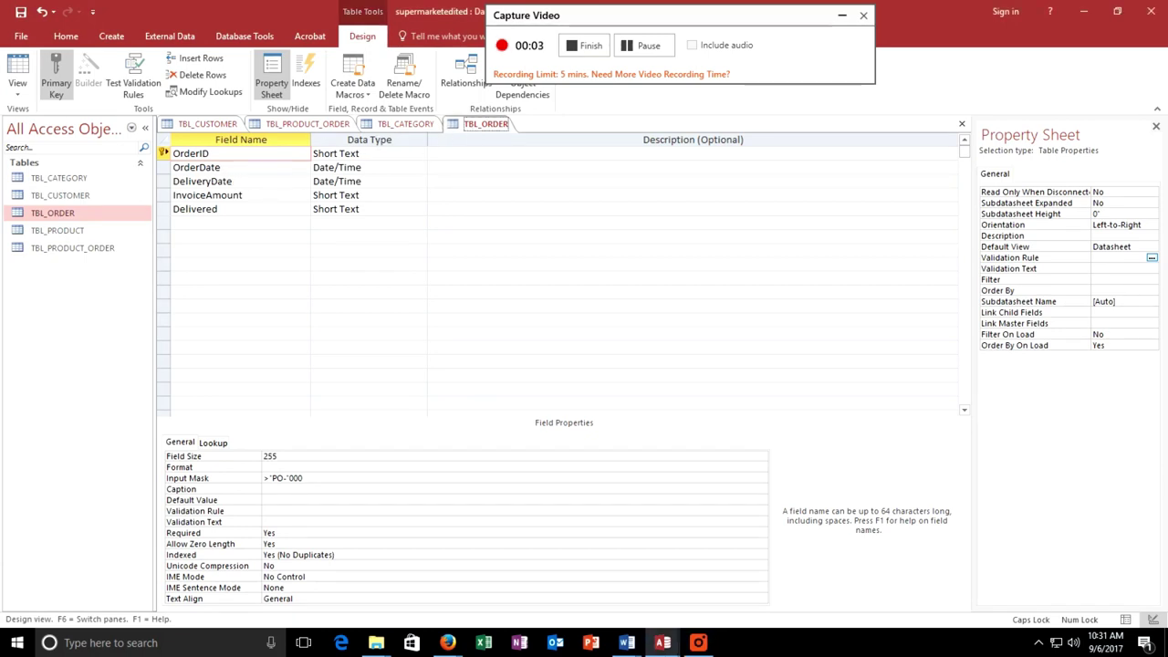
- Build the expression [DeliveryDate] > [OrderDate] in Expression Builder as TBL_ORDER's validation rule
left_click(221, 167)
left_click(228, 181)
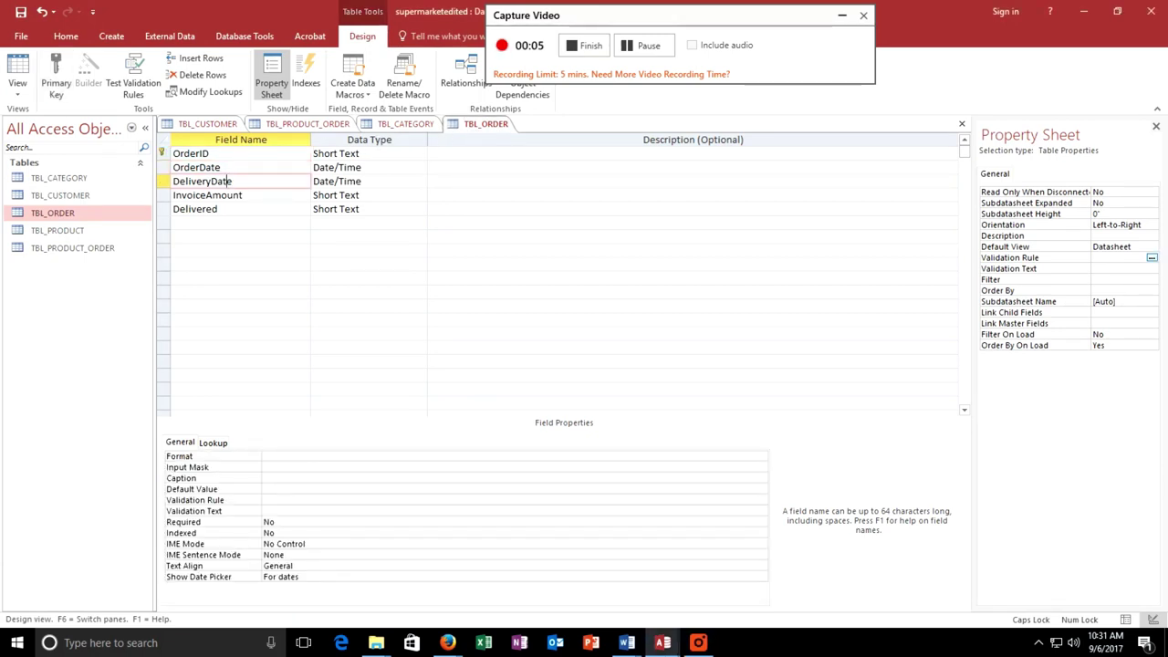
left_click(1151, 258)
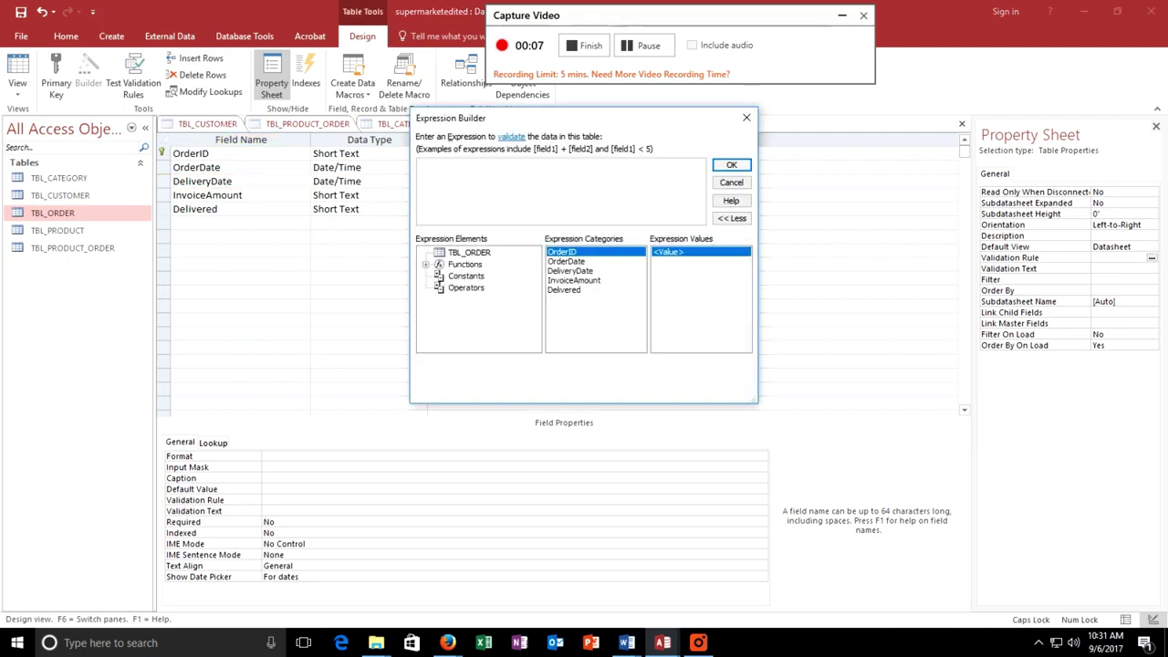
double_click(569, 271)
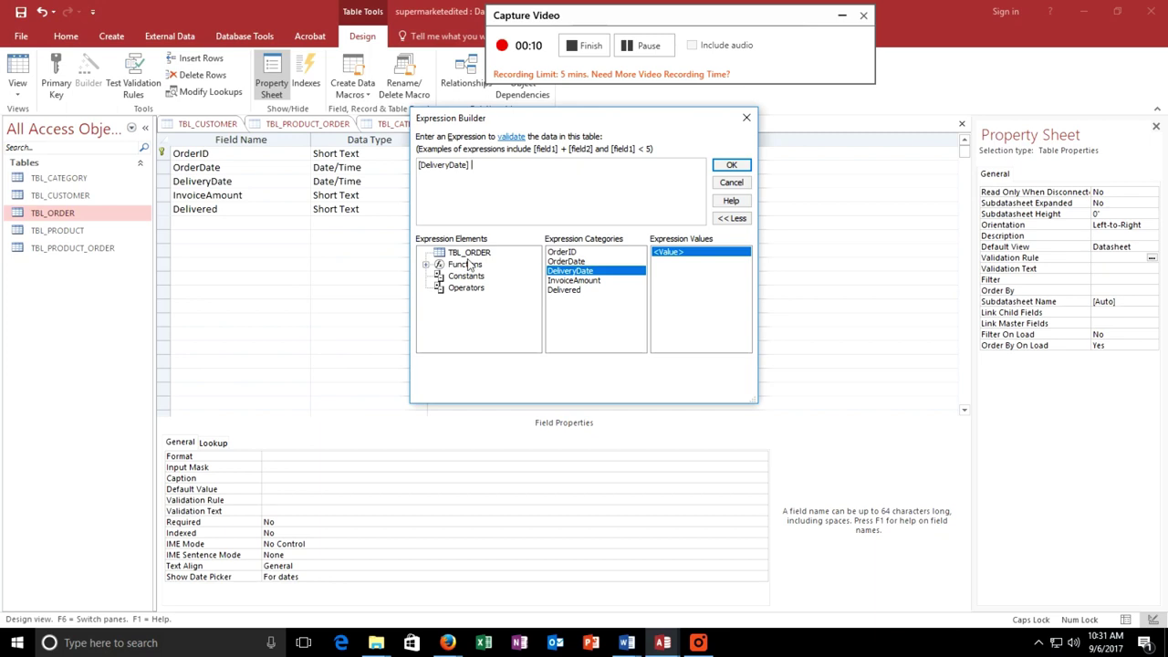
left_click(462, 289)
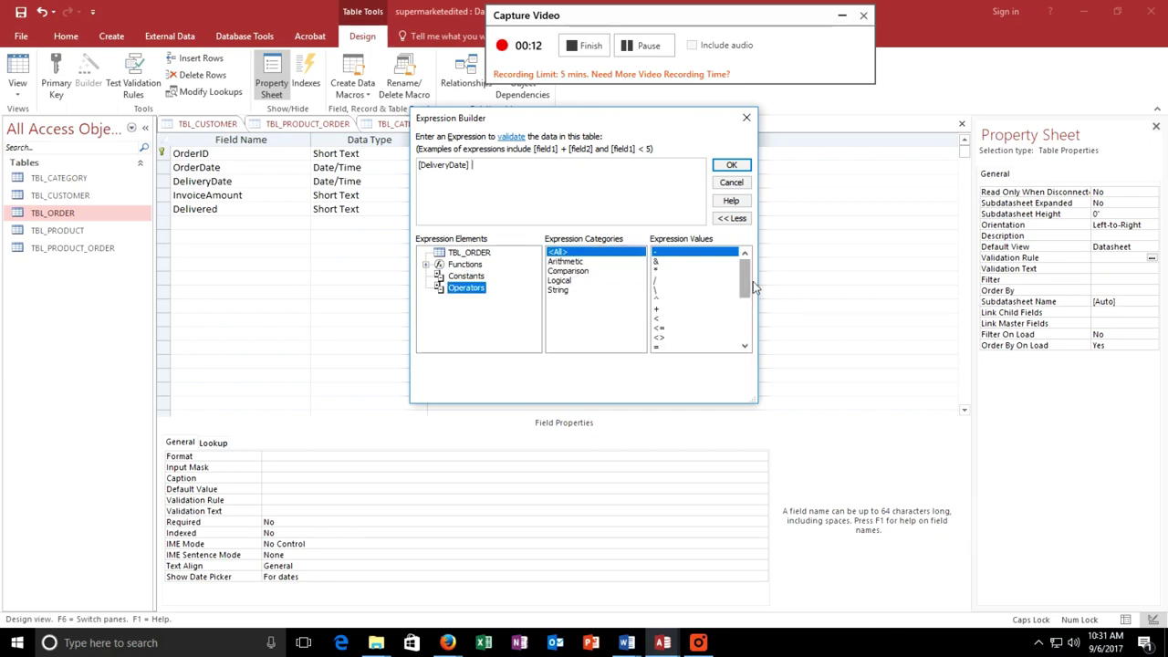
left_click_drag(746, 279, 745, 295)
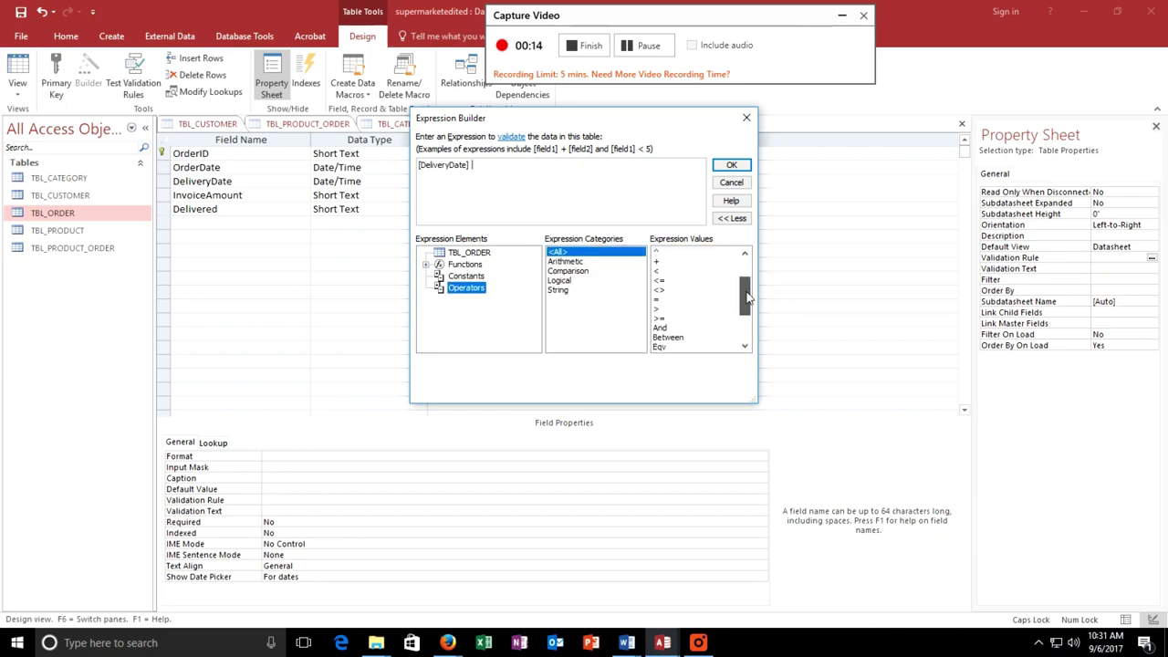
double_click(658, 310)
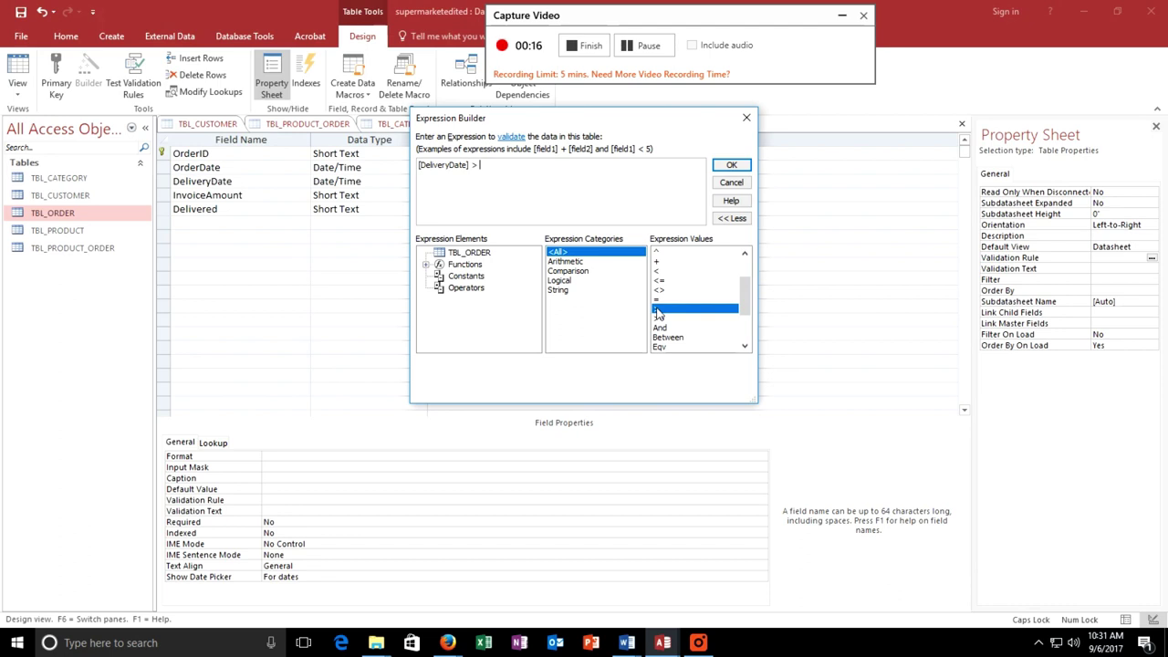
left_click(447, 255)
double_click(564, 262)
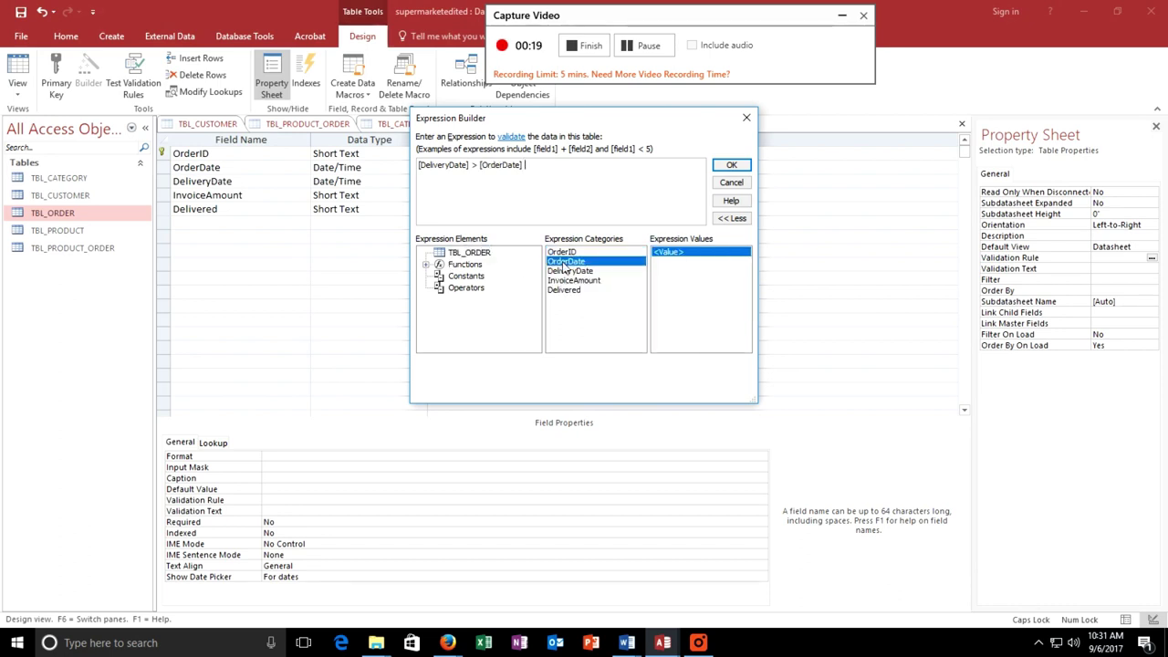
left_click(731, 165)
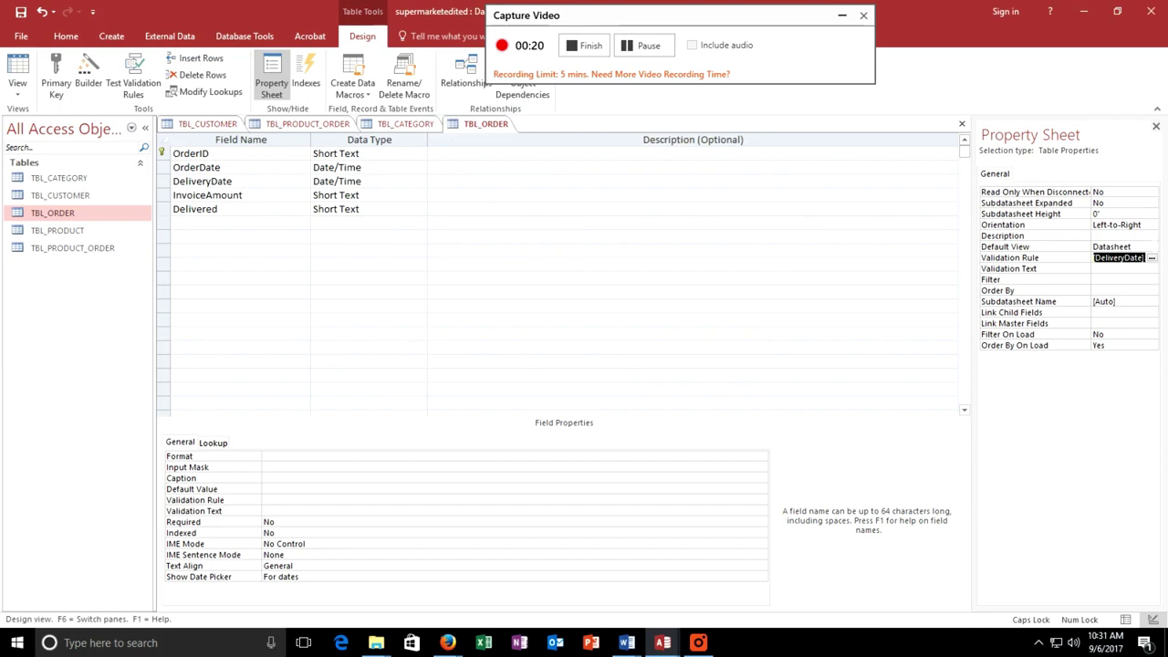
- Enter the validation text 'Delivery date should be after Order Date' for TBL_ORDER
key("Return")
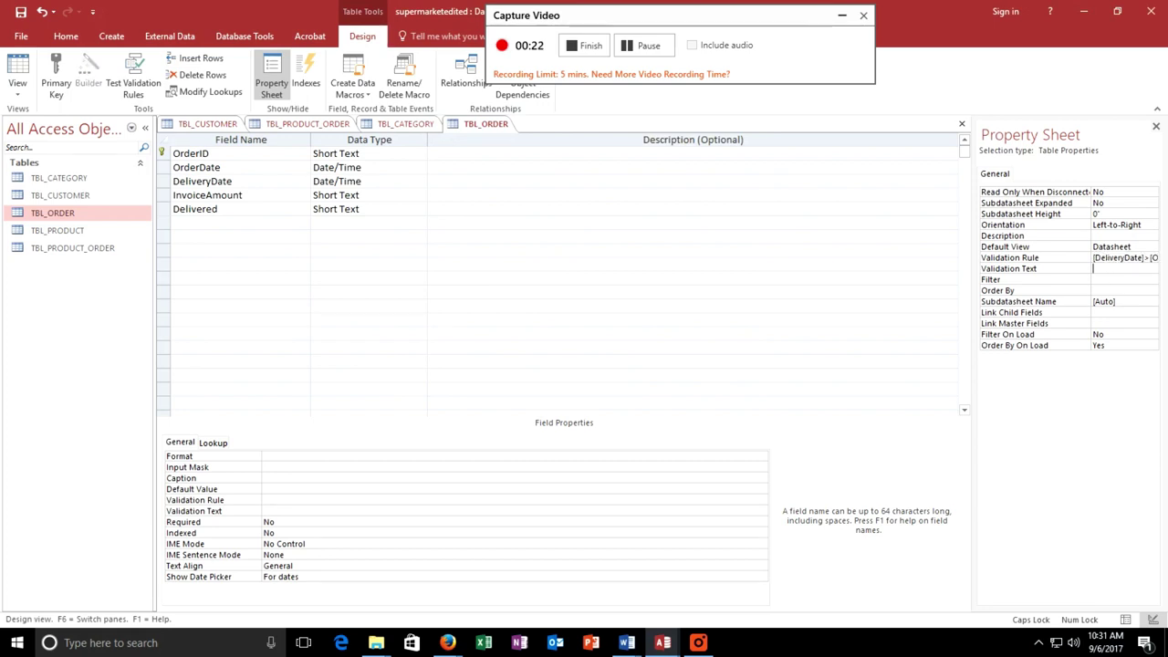
type("dELI")
type("VER dATE")
key("BackSpace")
key("BackSpace")
key("BackSpace")
key("Caps_Lock")
type("eliver")
type("y Da")
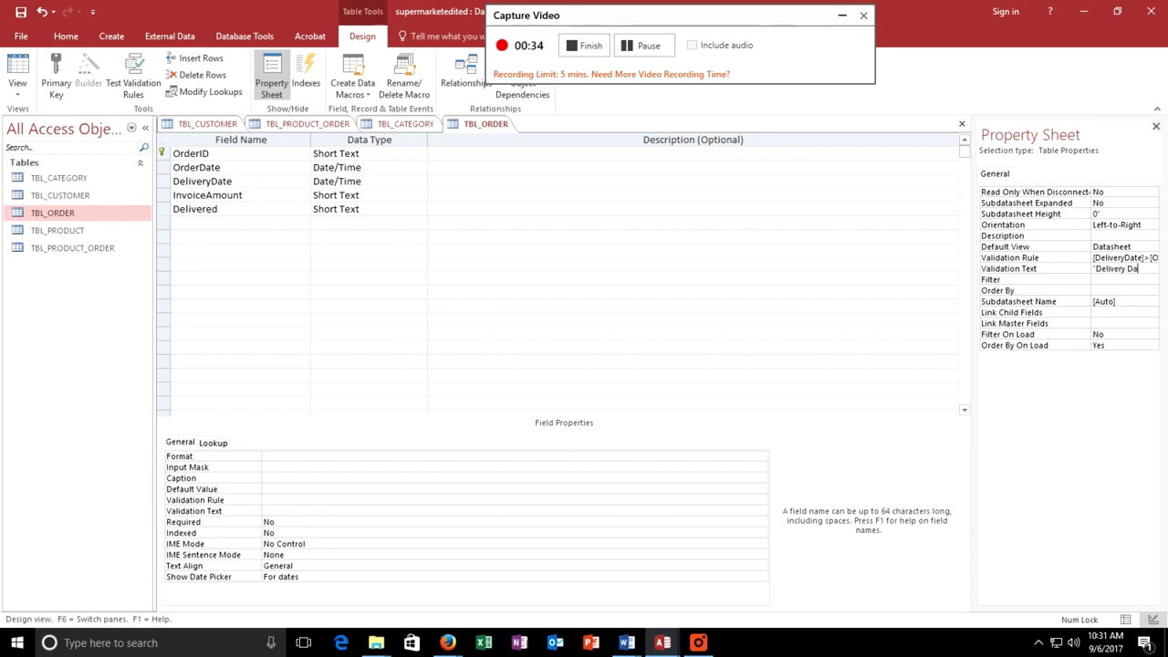
type("te should b")
key("BackSpace")
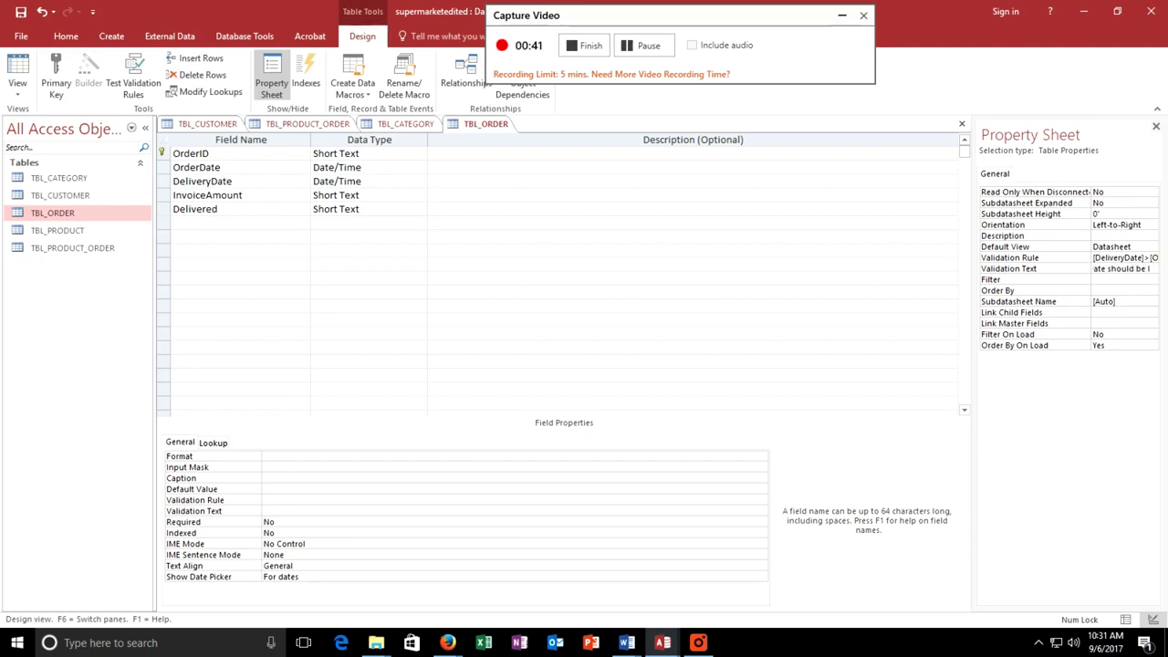
type("a later ")
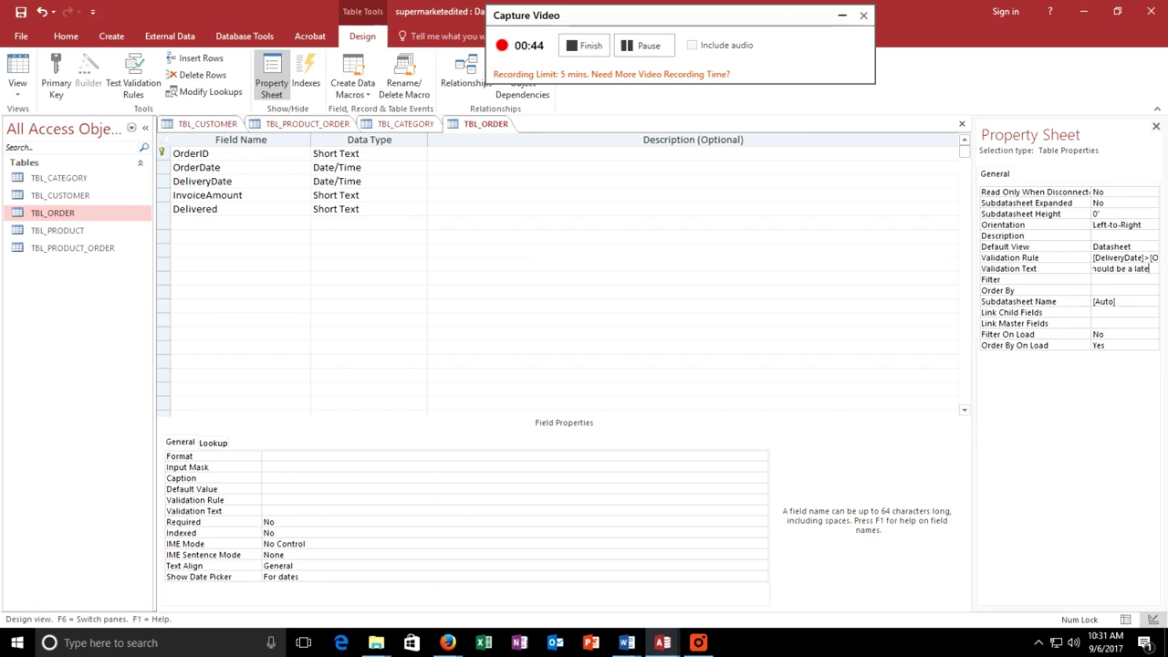
type("date")
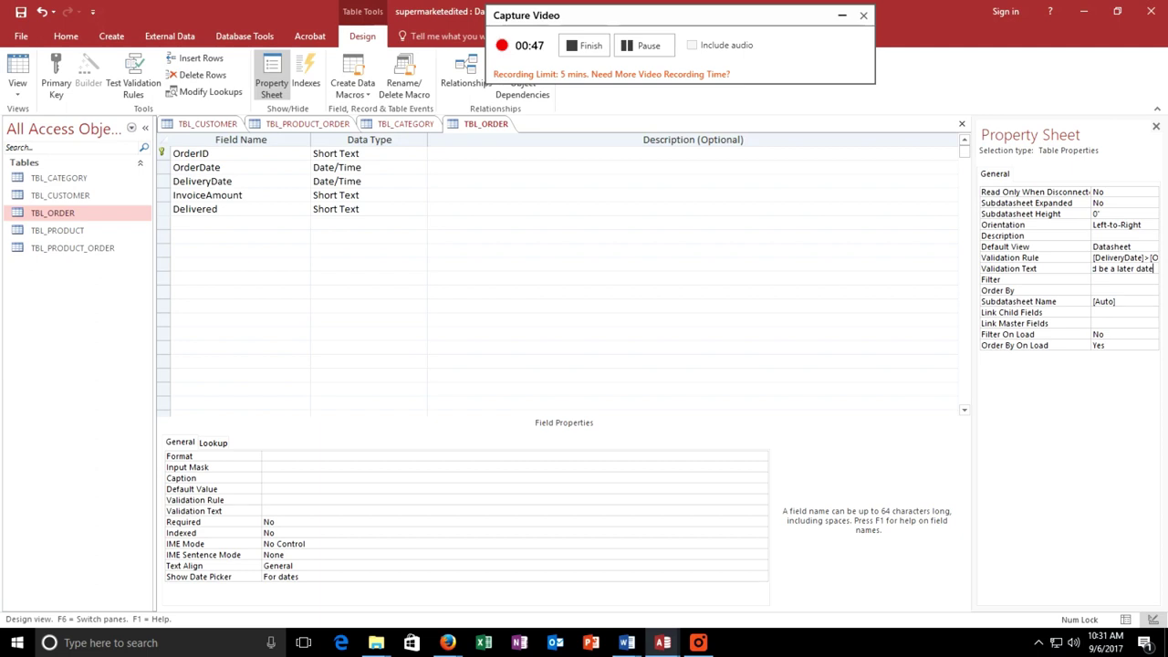
left_click(639, 38)
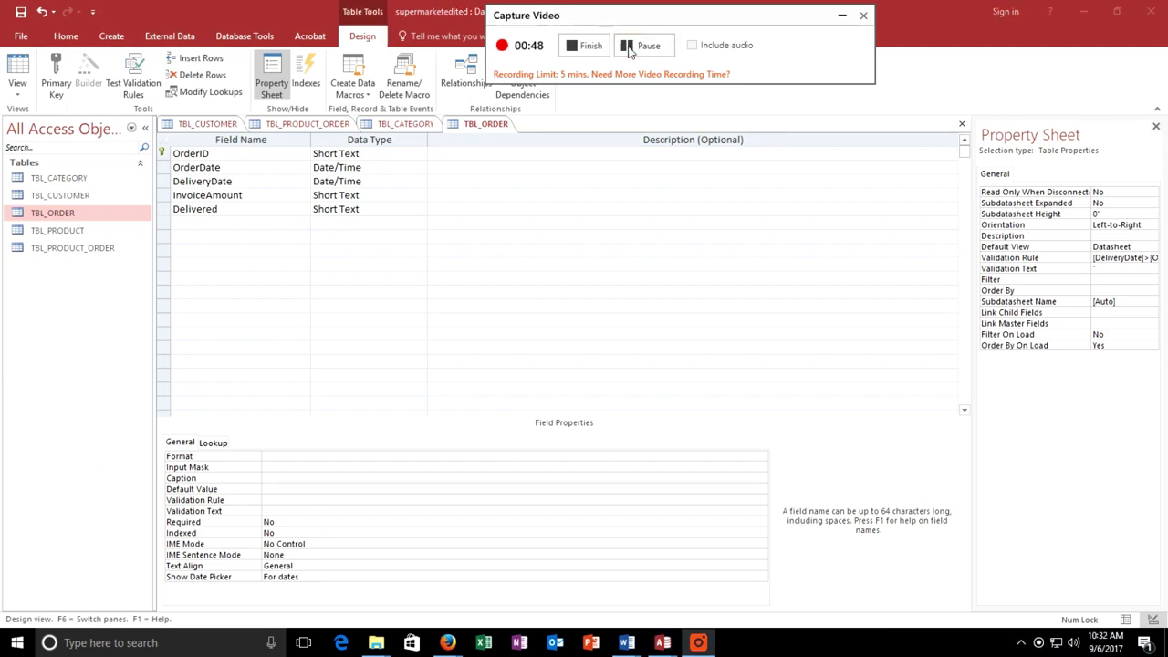
left_click(1106, 270)
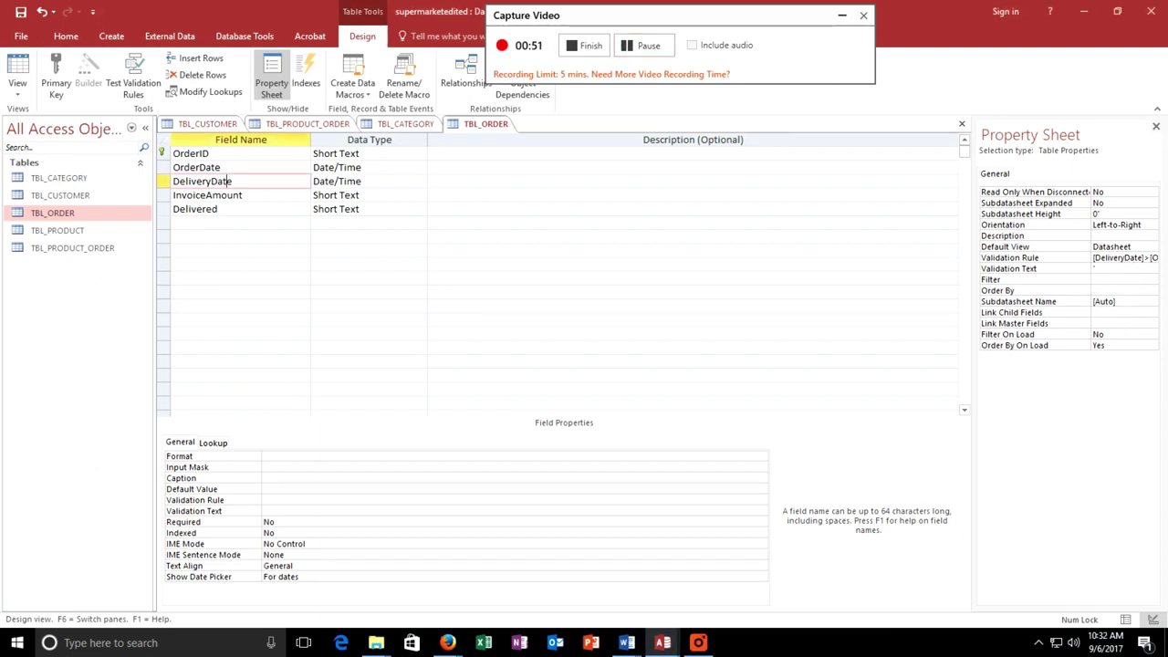
type("Deli")
type("very")
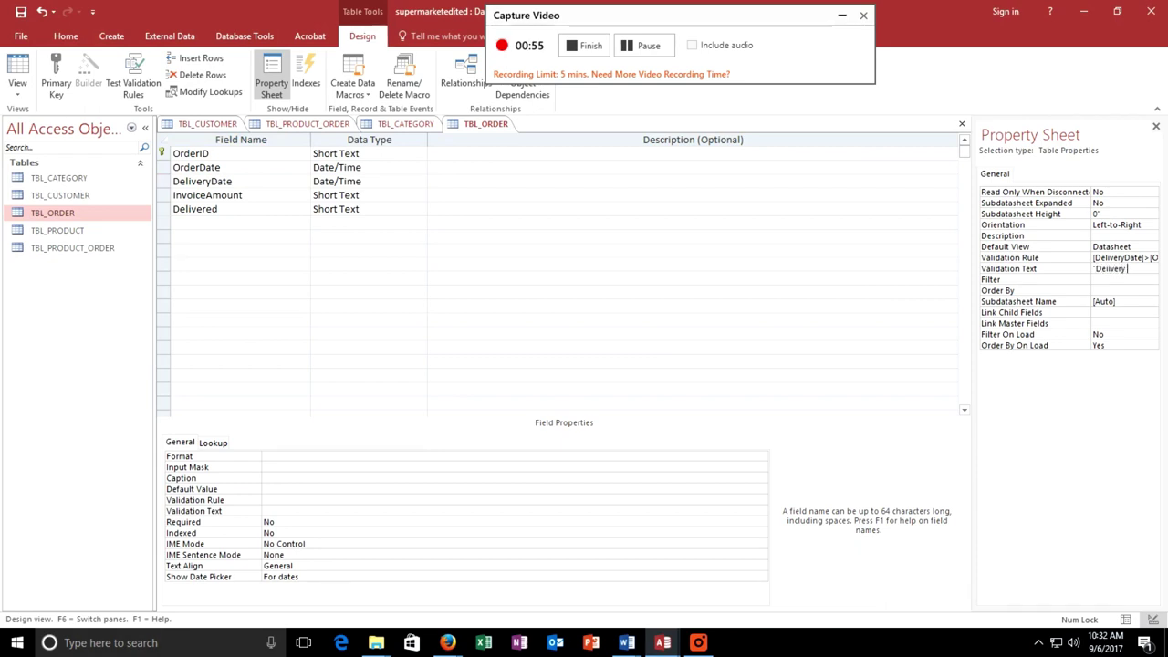
type("e s")
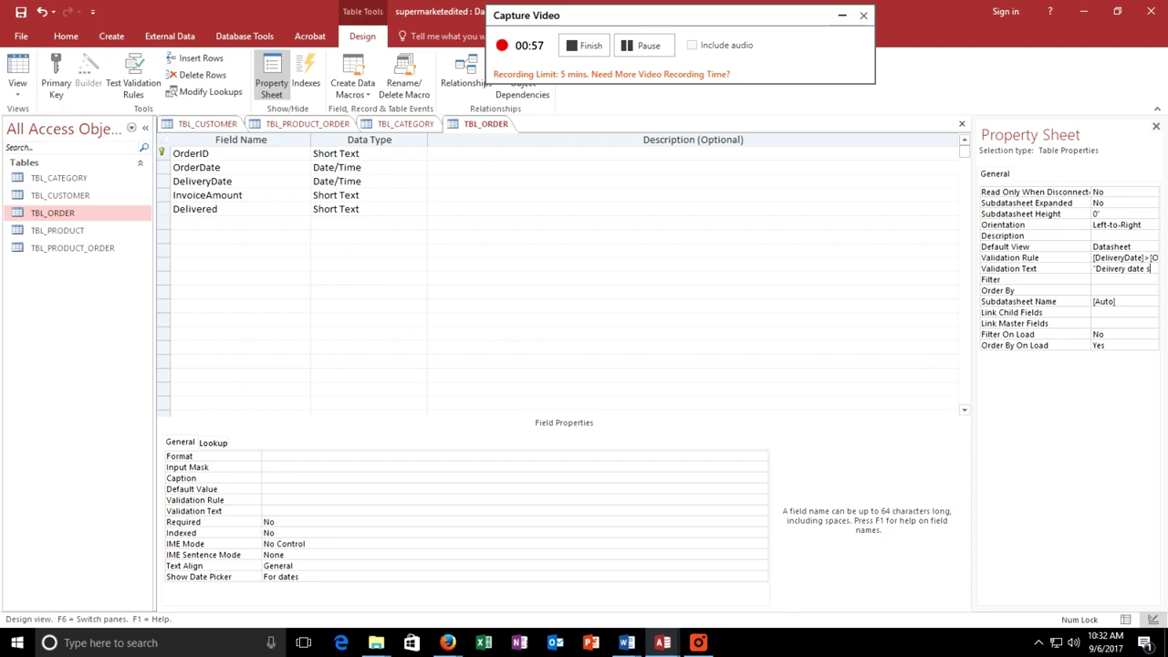
type("hou")
type(" be after ")
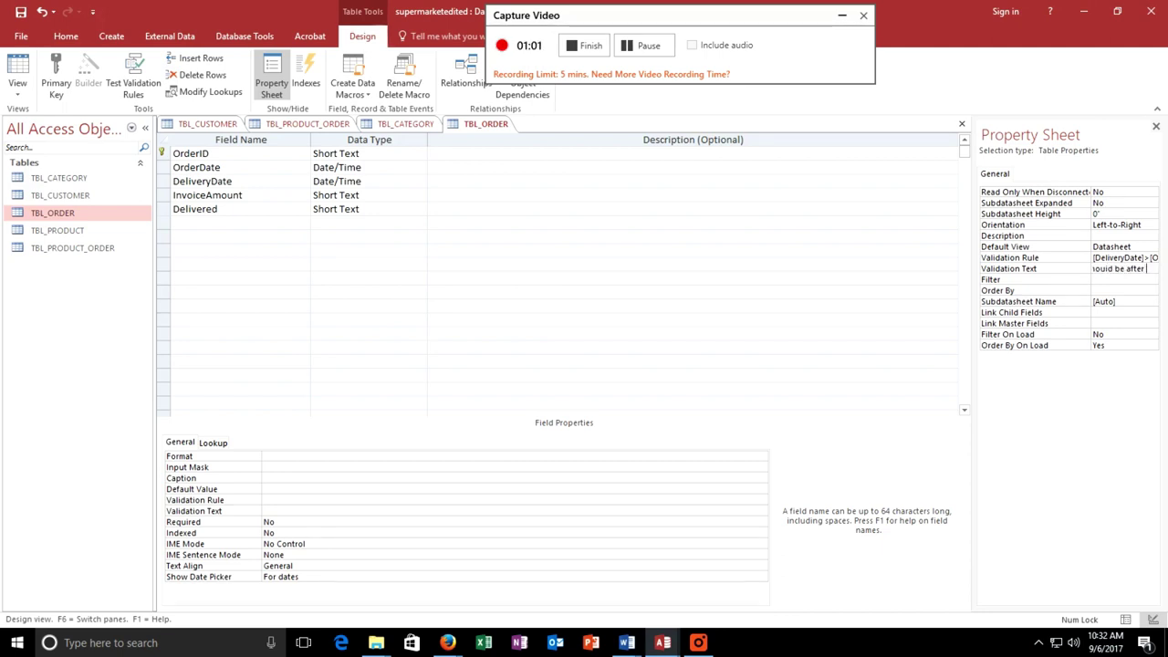
type("Orde Da")
right_click(494, 124)
- Save TBL_ORDER and set PO-001's OrderDate to 8/2/2017 in the datasheet
left_click(543, 205)
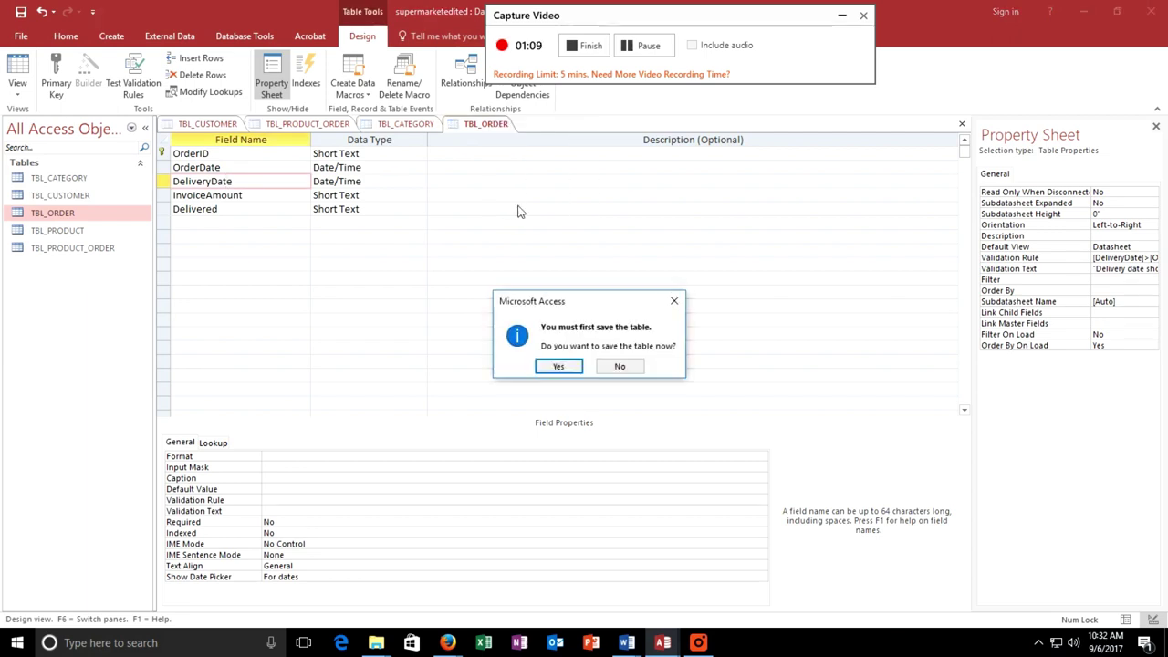
left_click(555, 368)
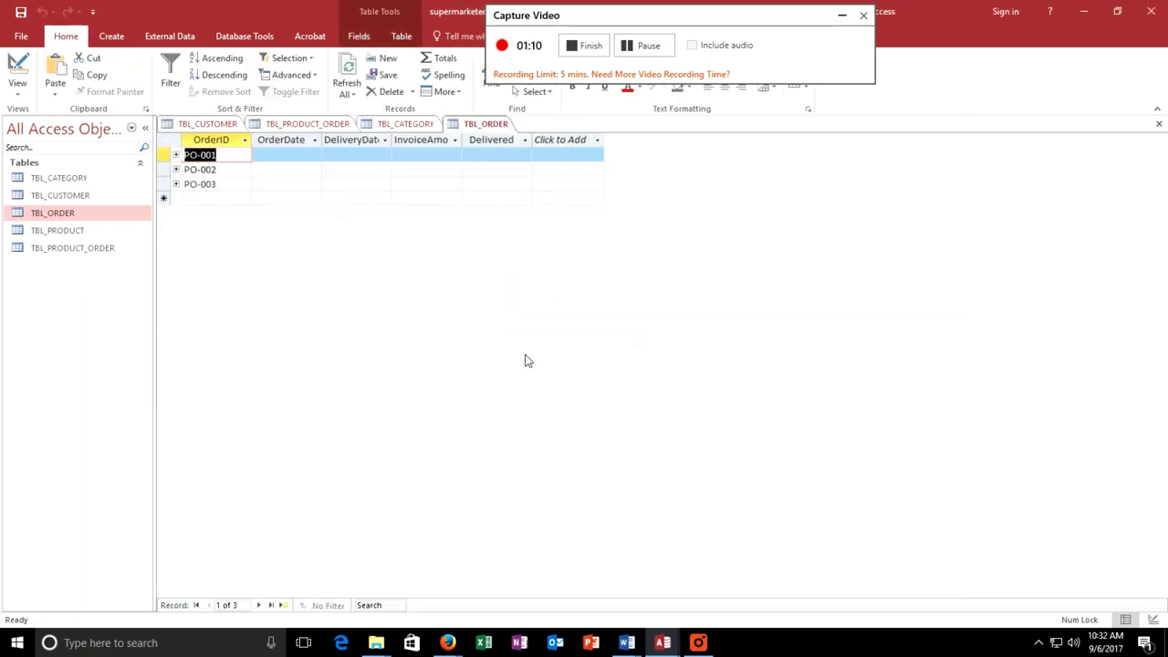
left_click(310, 156)
left_click(329, 155)
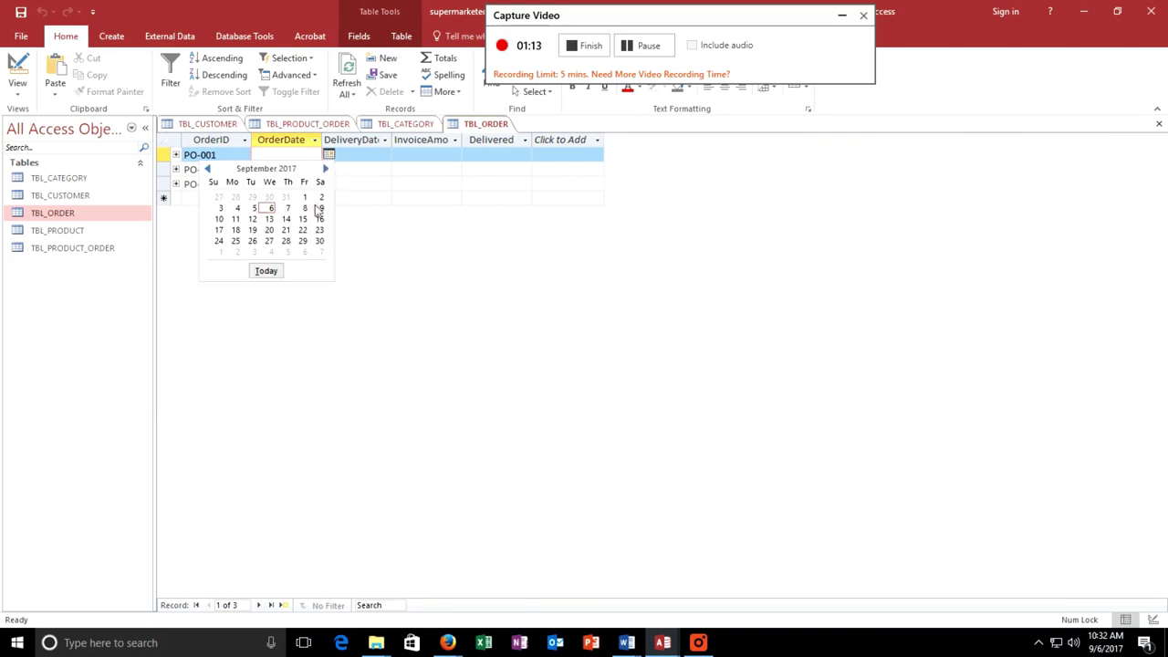
left_click(208, 170)
left_click(271, 198)
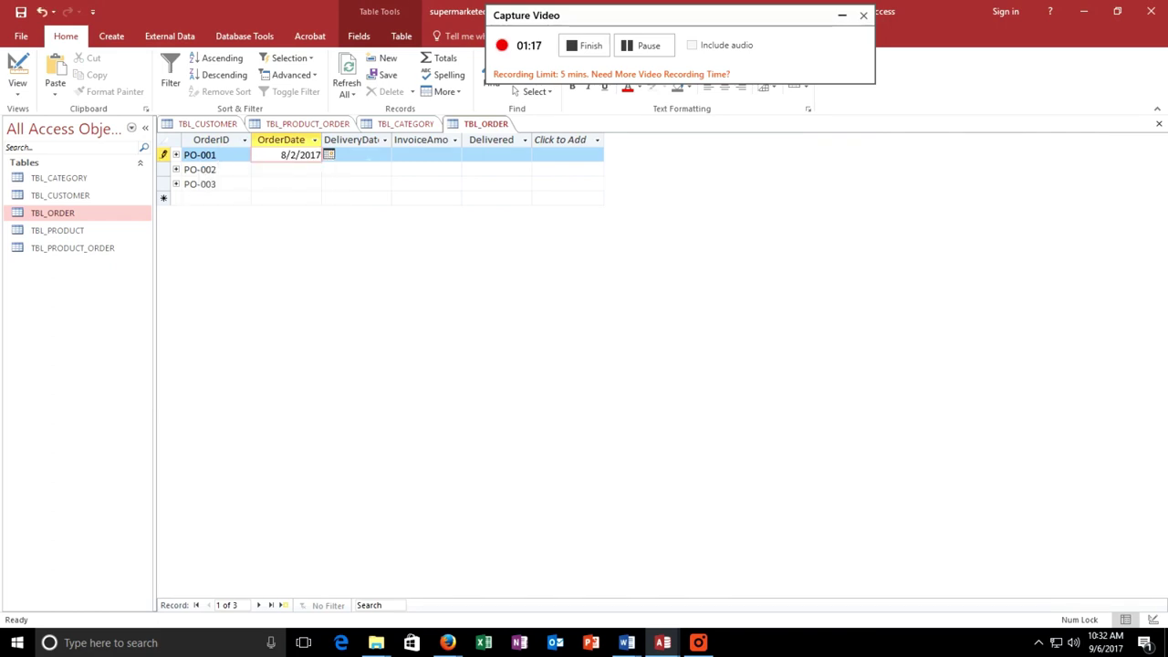
- Try DeliveryDate 7/4/2017 and dismiss the validation error it triggers
key("Tab")
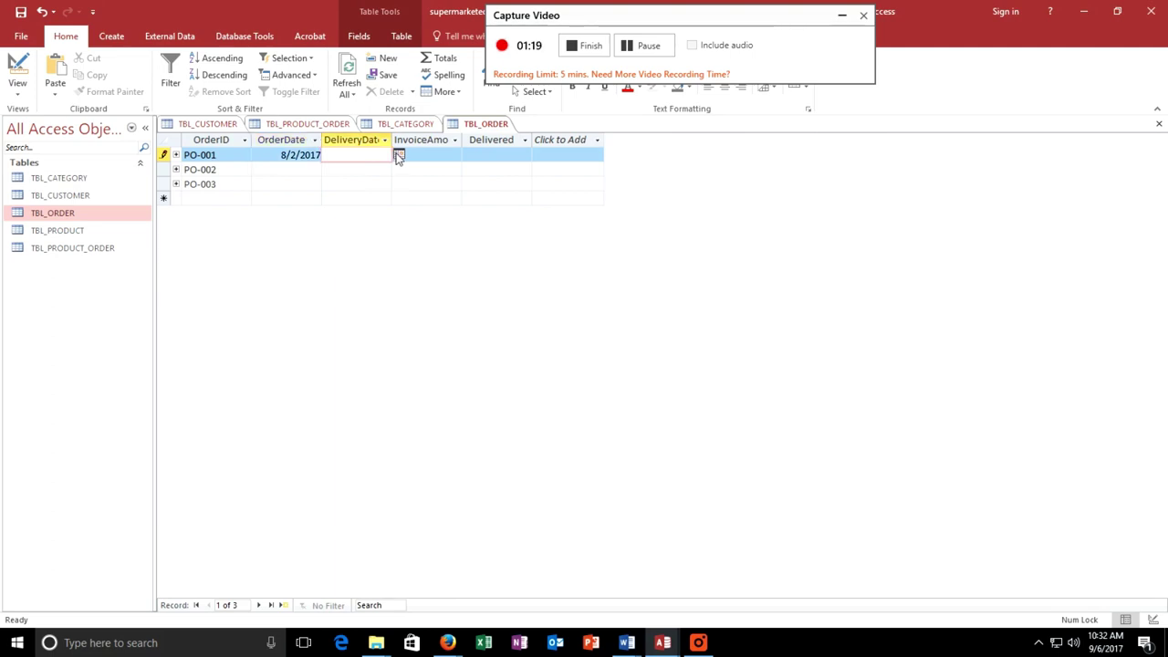
left_click(398, 155)
left_click(278, 170)
left_click(278, 170)
left_click(324, 208)
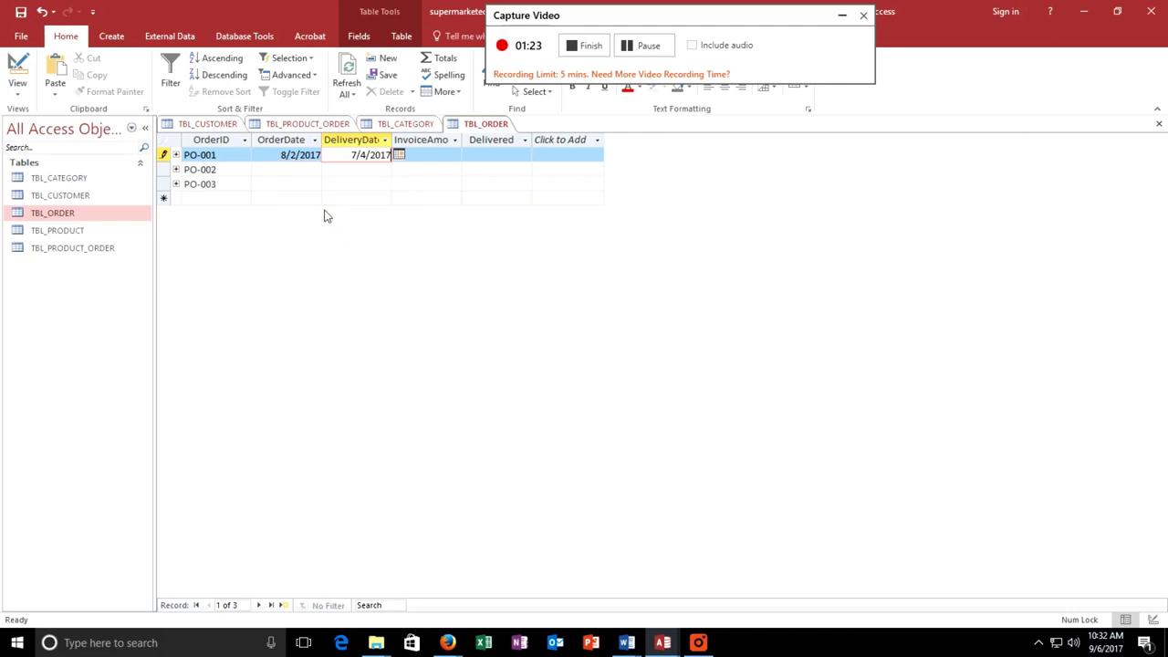
left_click(391, 176)
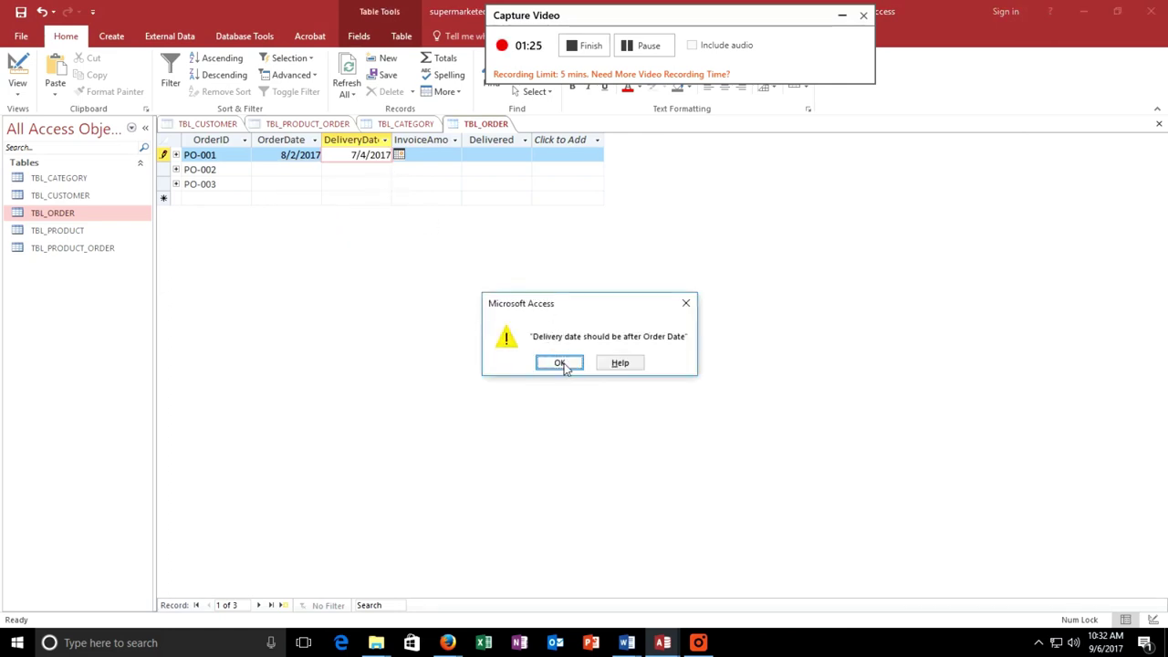
left_click(563, 364)
- Set PO-001's DeliveryDate to 9/14/2017
left_click(399, 154)
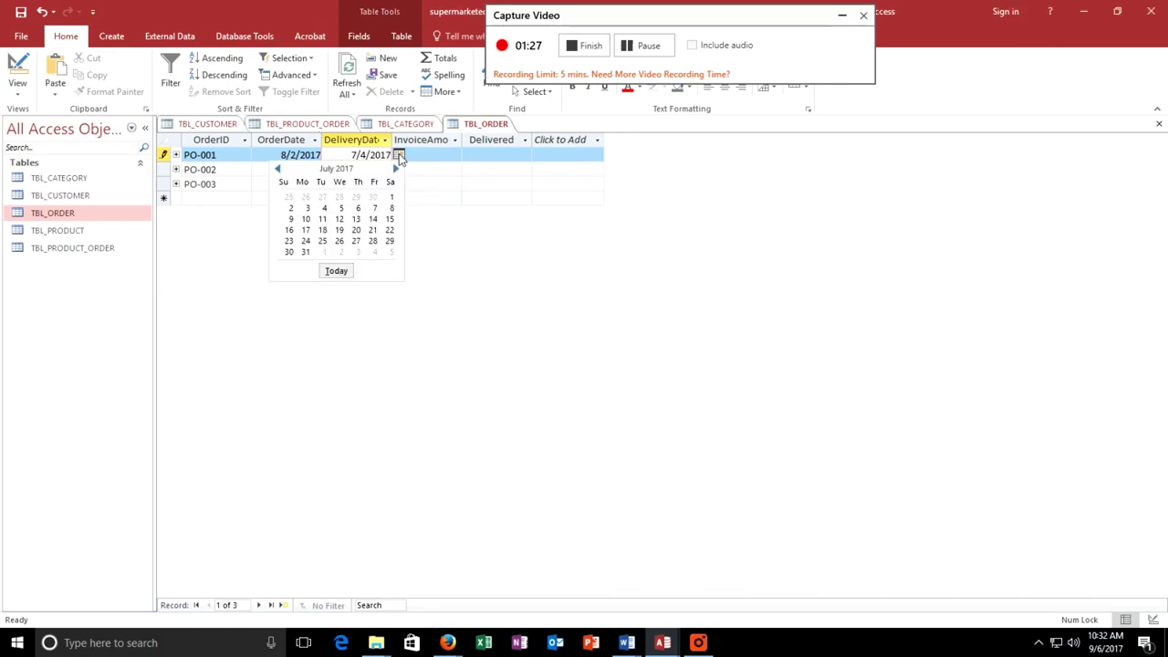
left_click(396, 170)
left_click(396, 170)
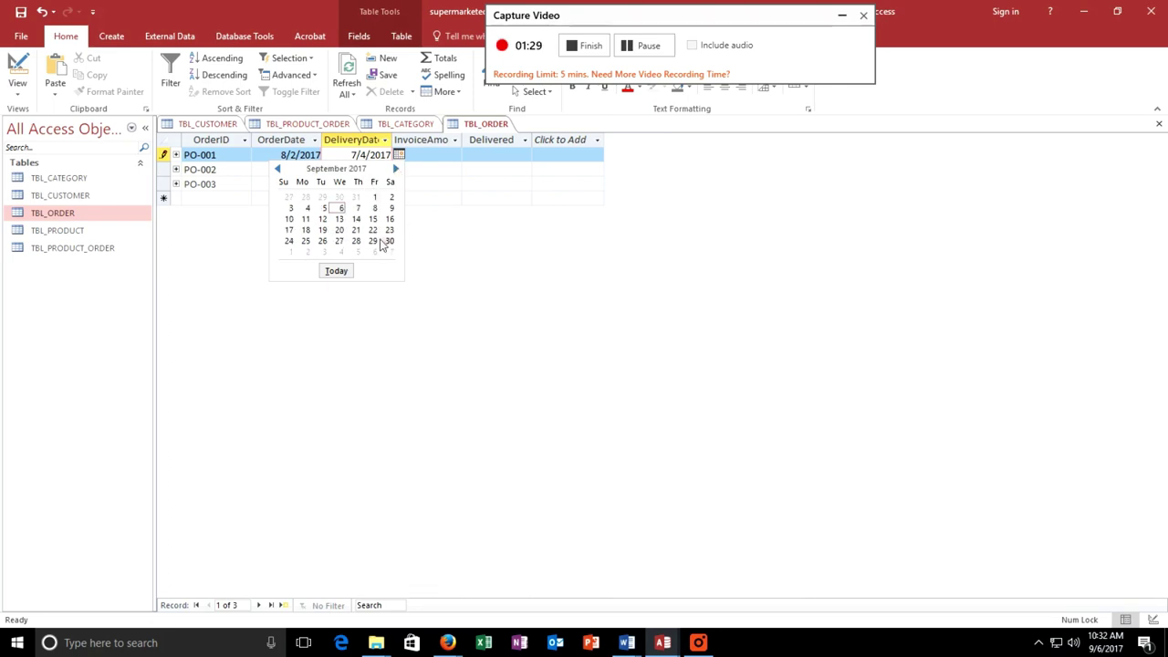
left_click(356, 220)
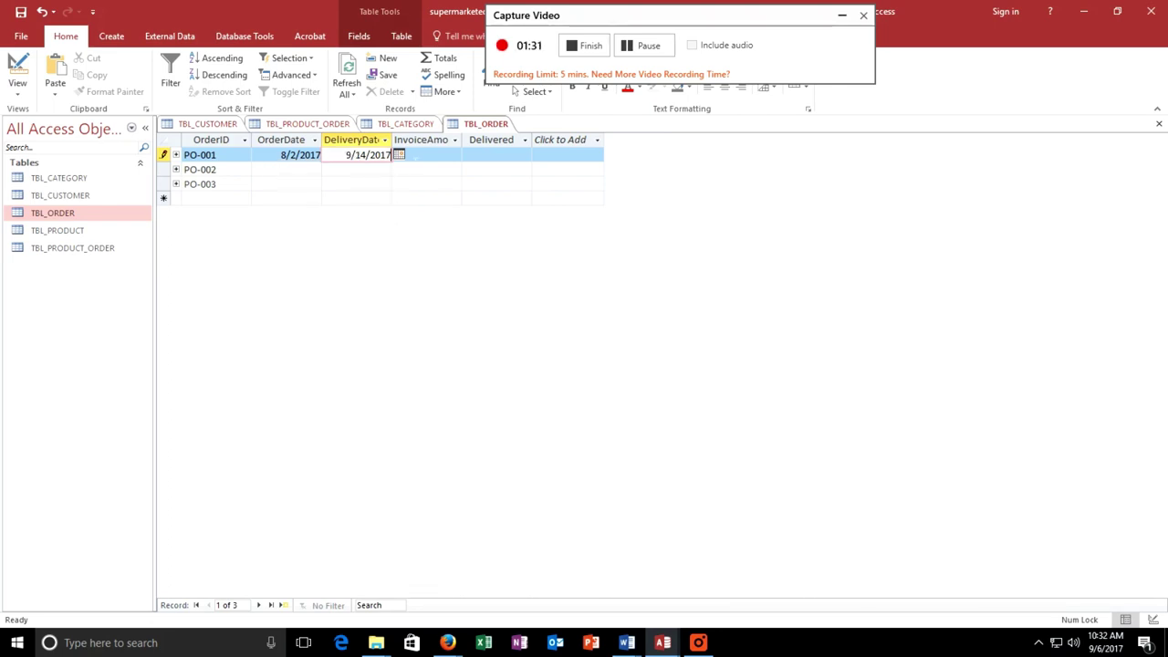